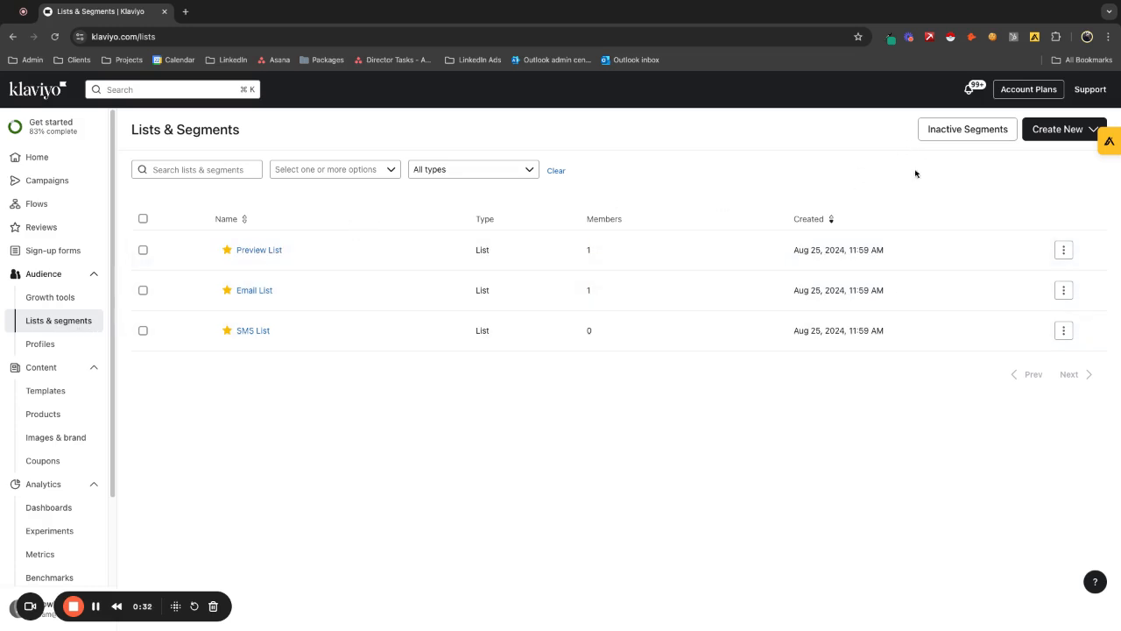
Start a new segment and name it "30 day engaged".
left_click(1047, 140)
left_click(1000, 187)
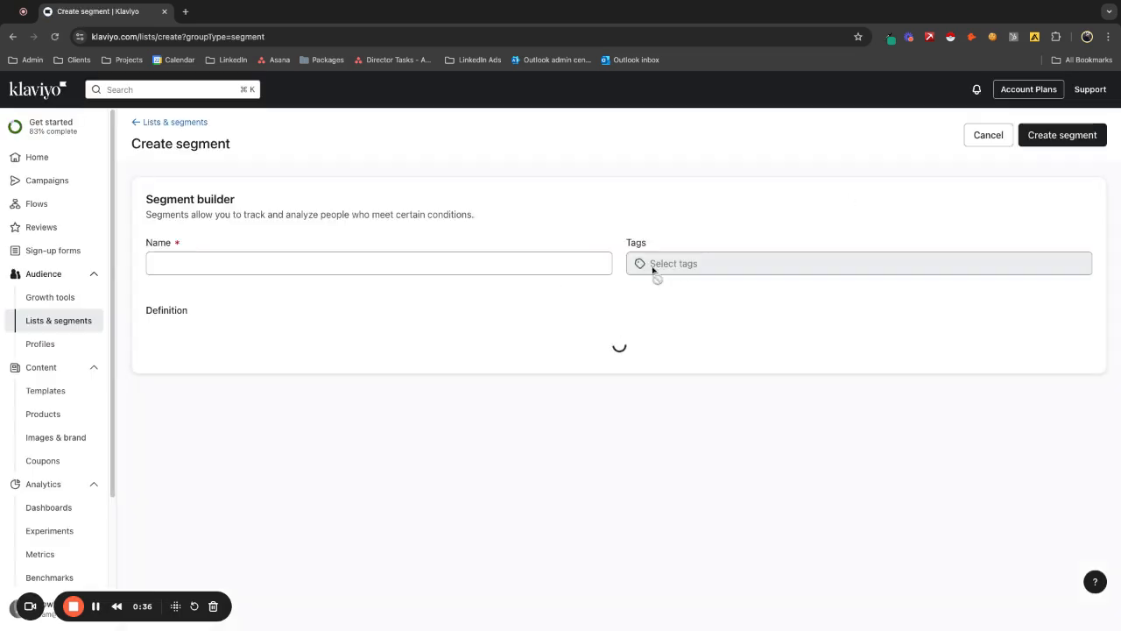
left_click(269, 266)
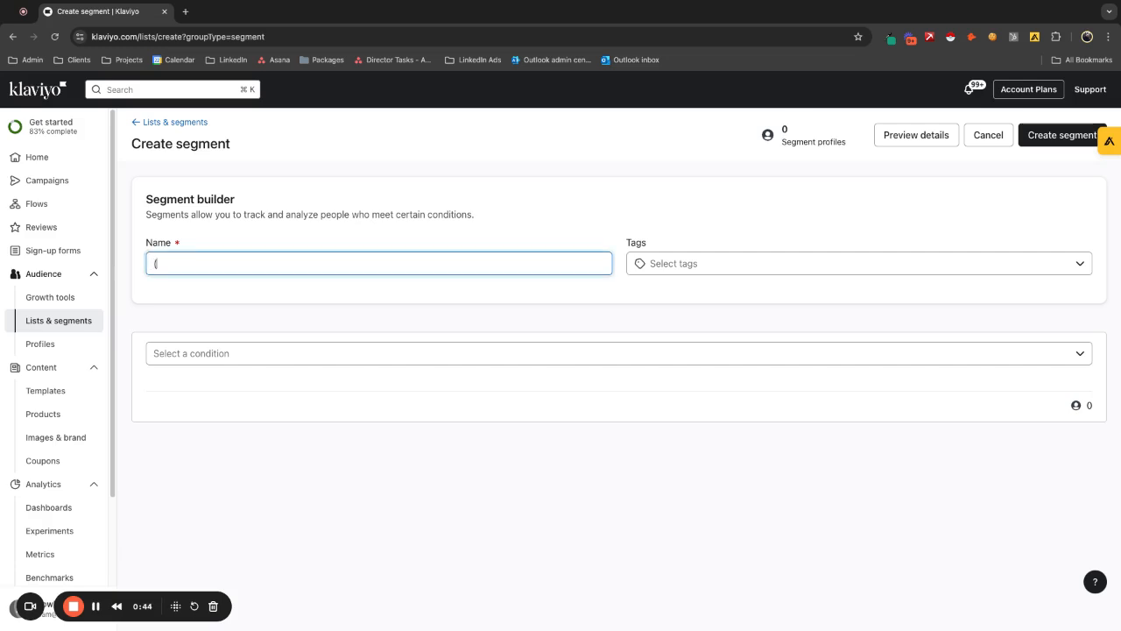
type(")")
triple_click(177, 262)
key("BackSpace")
type("30 day engaged")
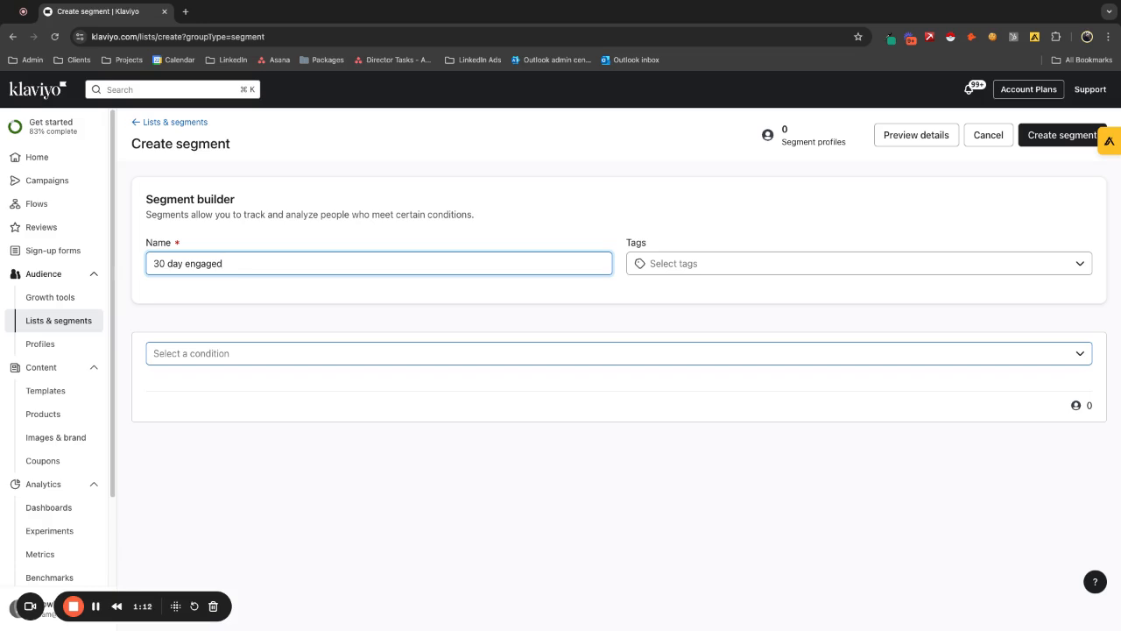
Define the first condition as what someone has done: Opened Email at least once in the last 30 days.
left_click(618, 354)
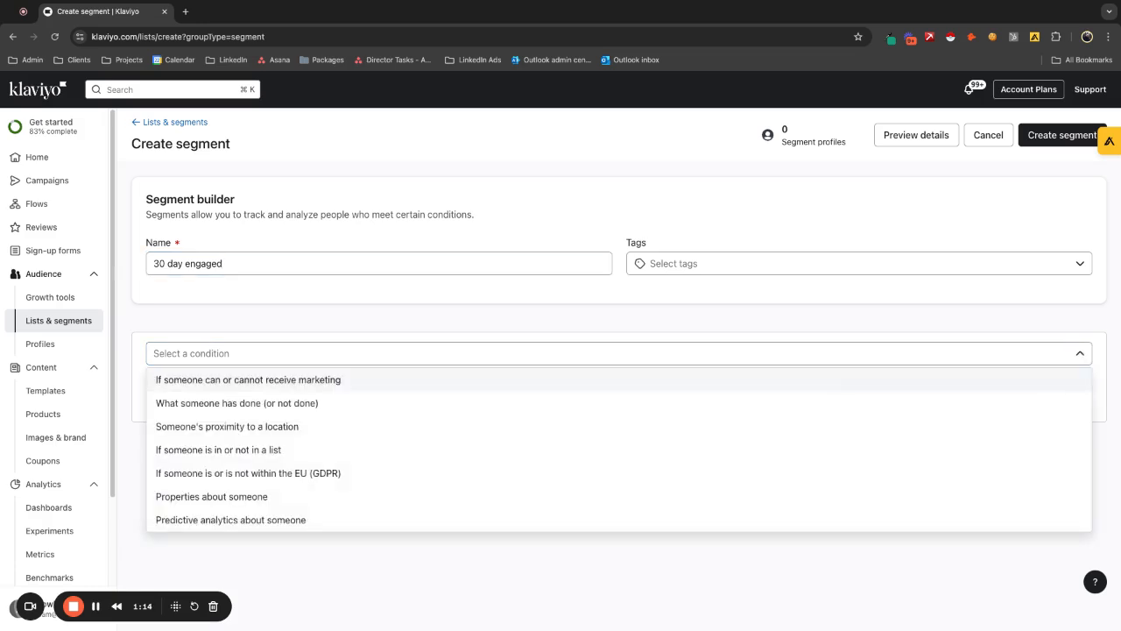
left_click(234, 405)
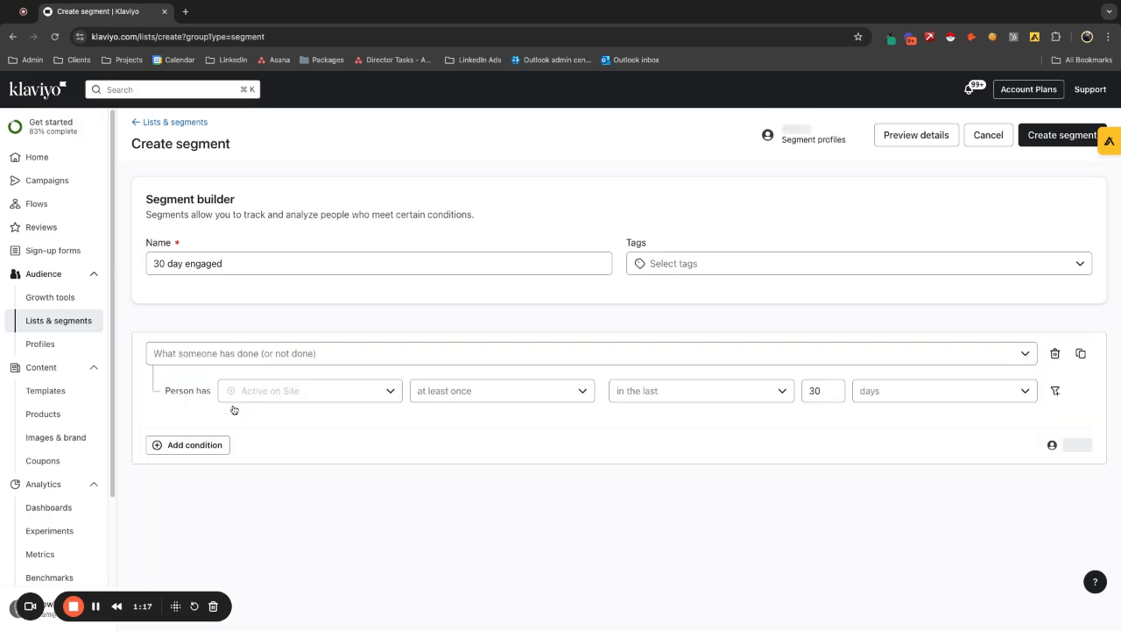
left_click(326, 398)
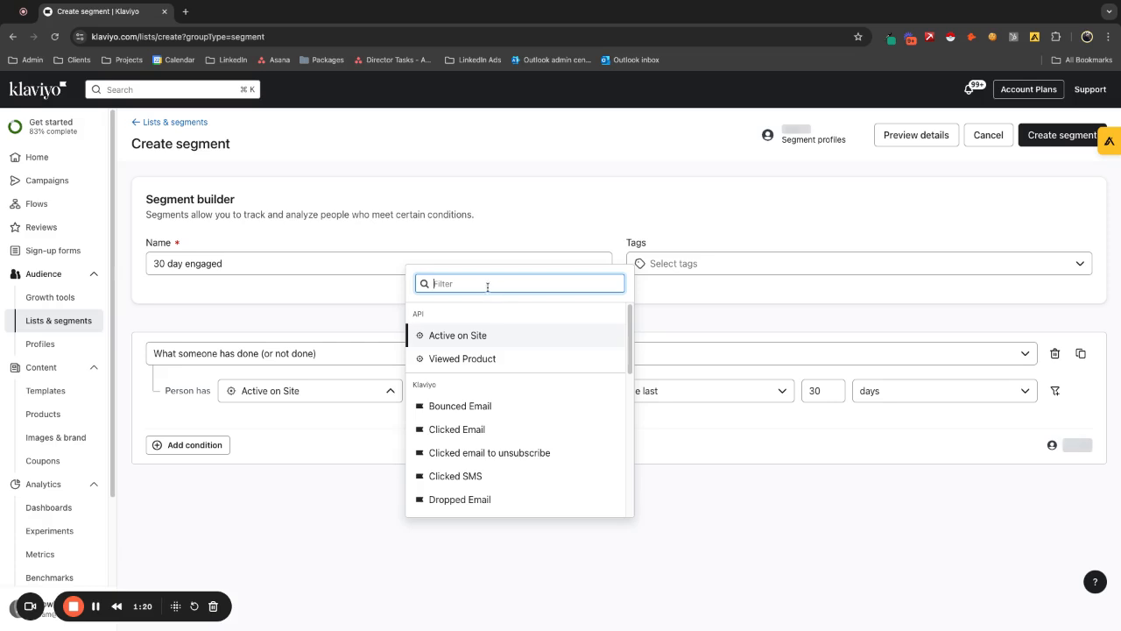
type("ope")
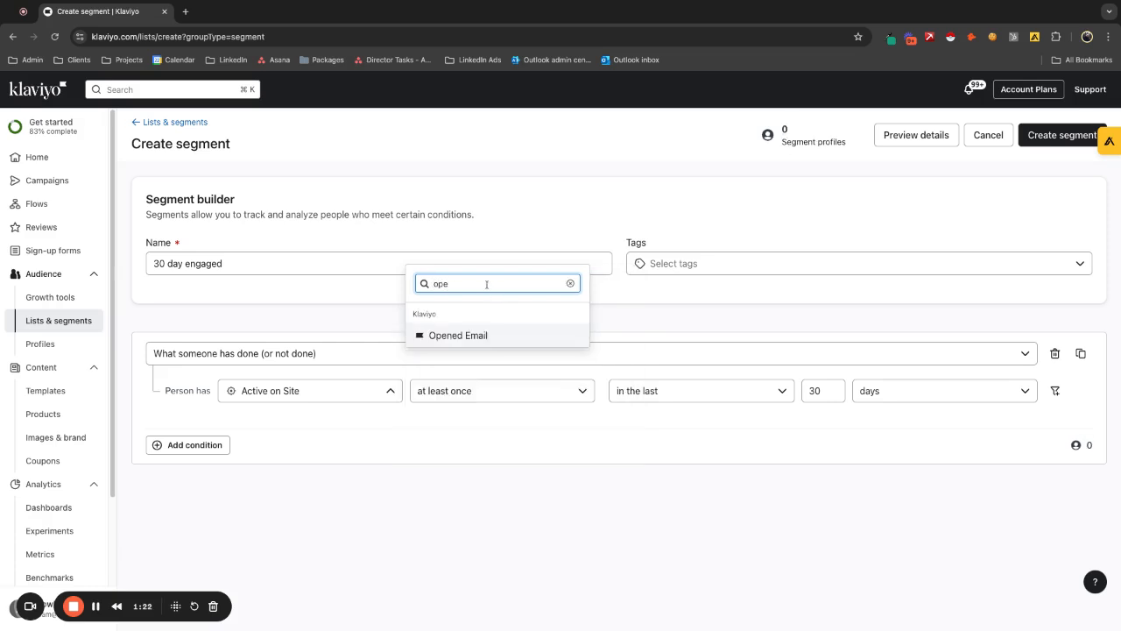
left_click(496, 335)
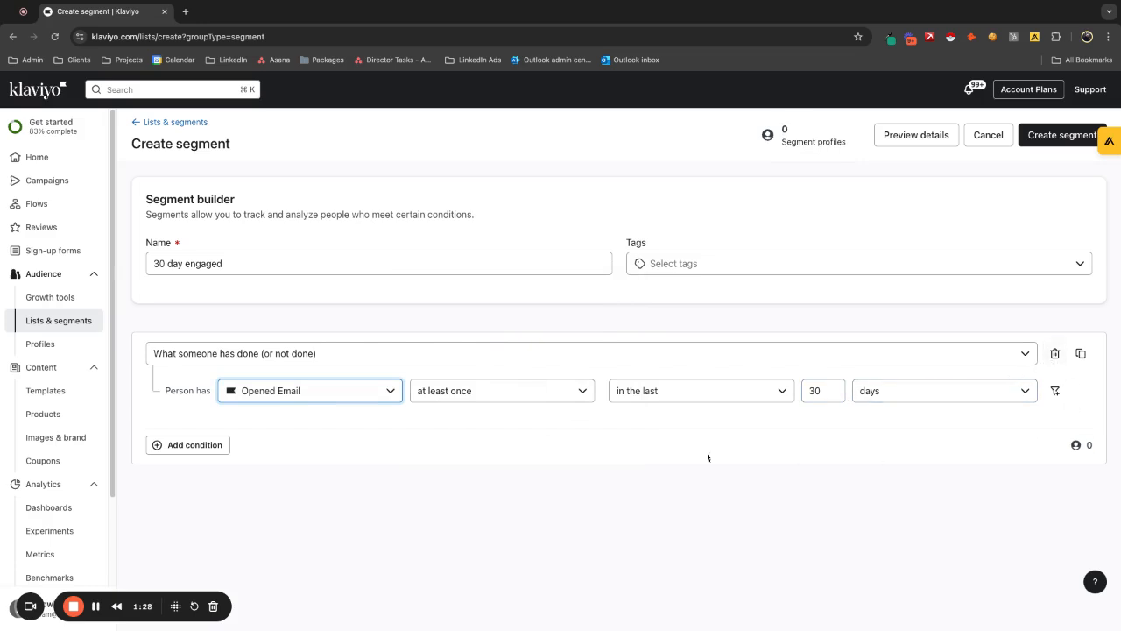
Add an OR condition for people who have Clicked Email at least once in the last 30 days.
left_click(194, 445)
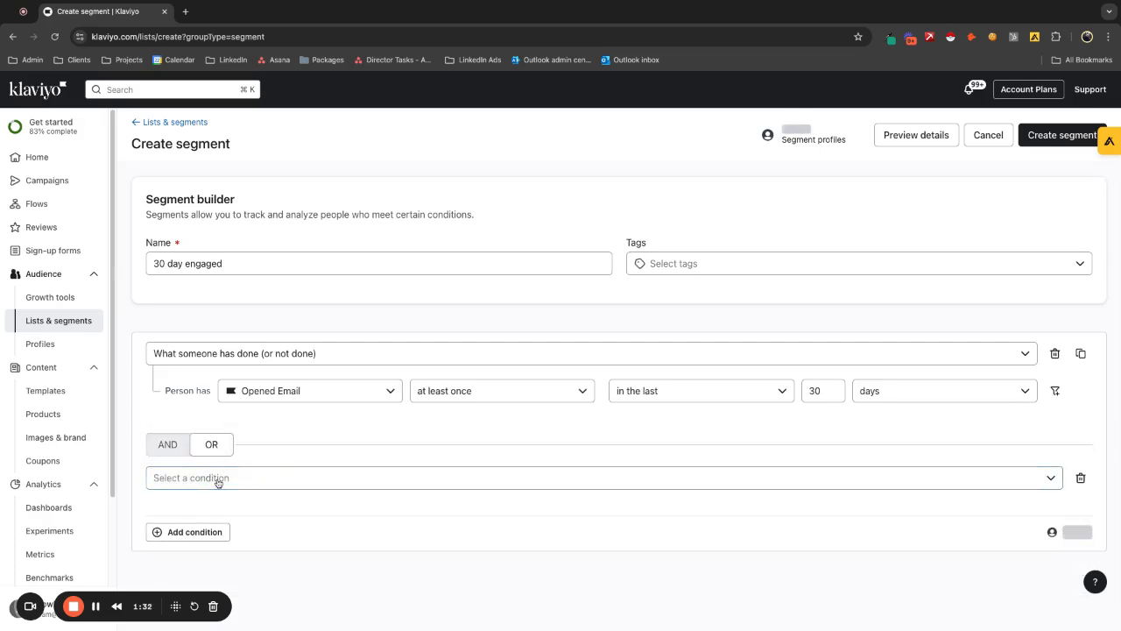
left_click(217, 479)
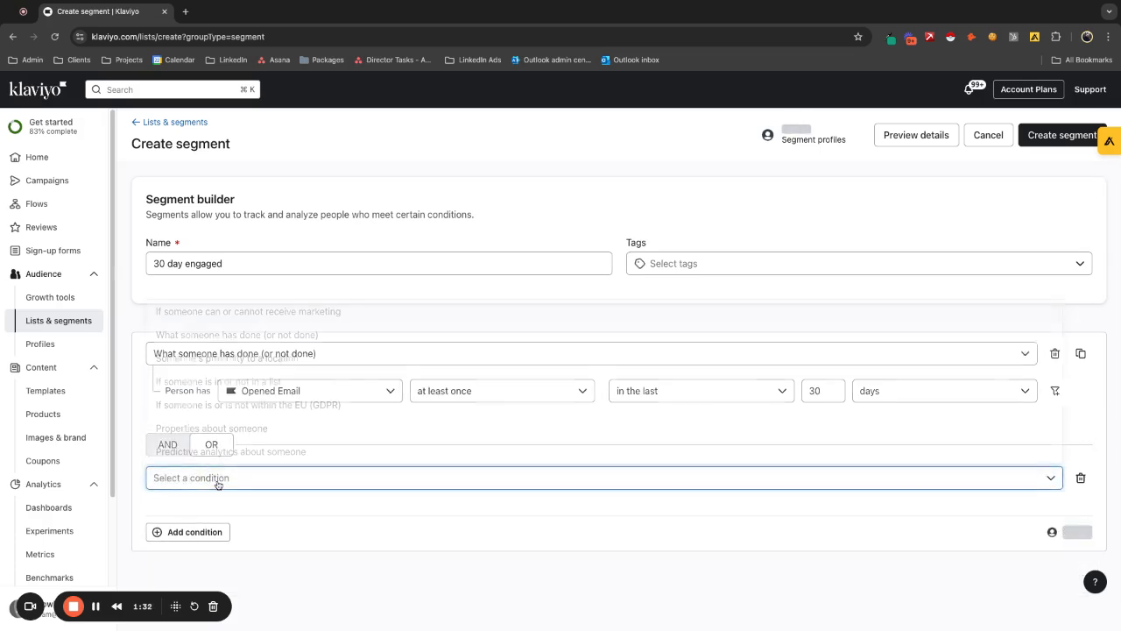
left_click(225, 335)
left_click(342, 488)
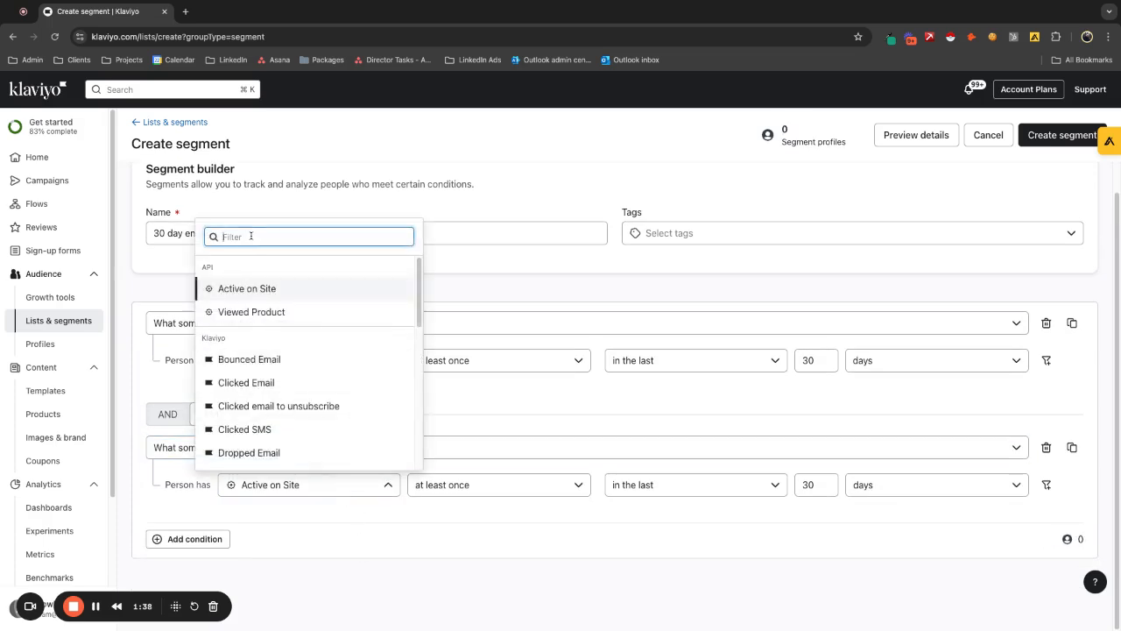
type("cli")
left_click(254, 289)
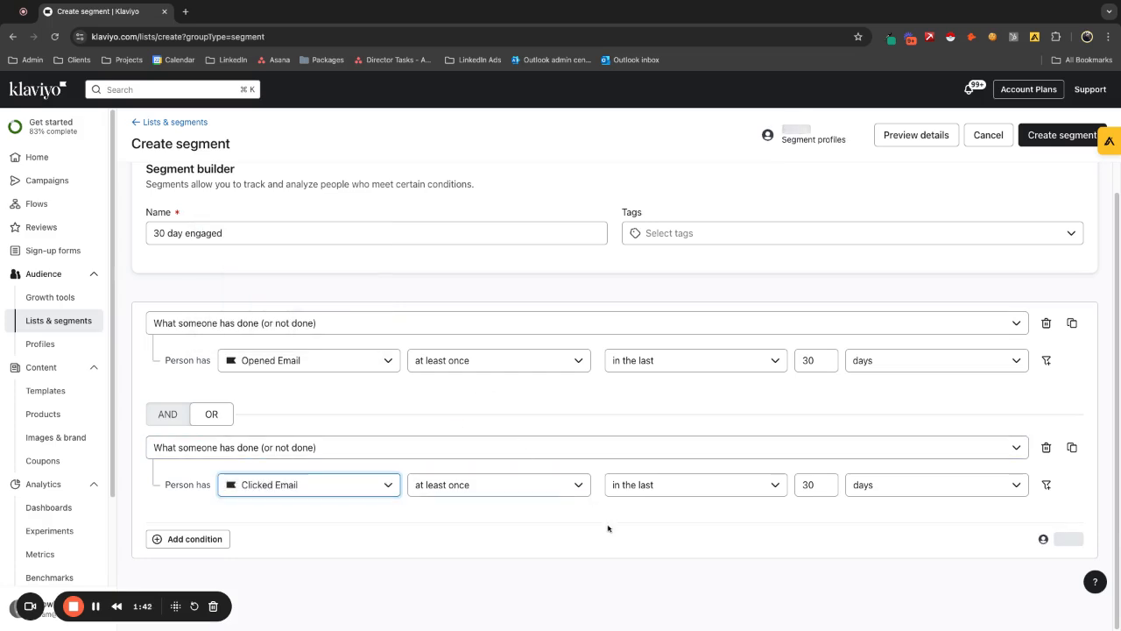
Add a third OR condition for whether someone can receive email marketing.
left_click(189, 538)
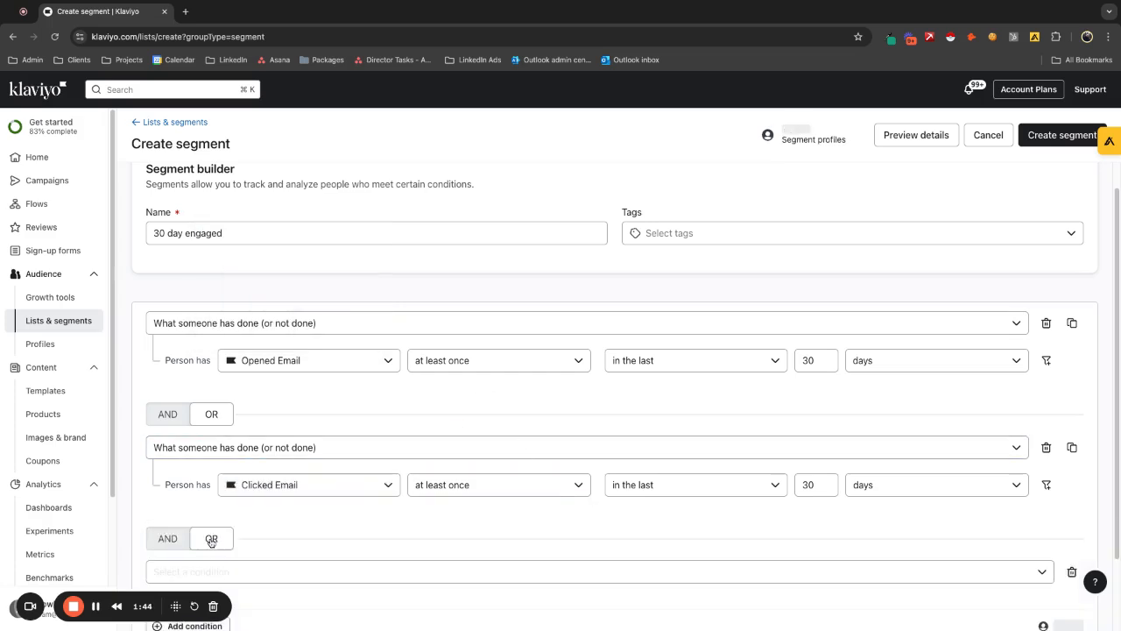
scroll(323, 553, "down", 1)
left_click(263, 484)
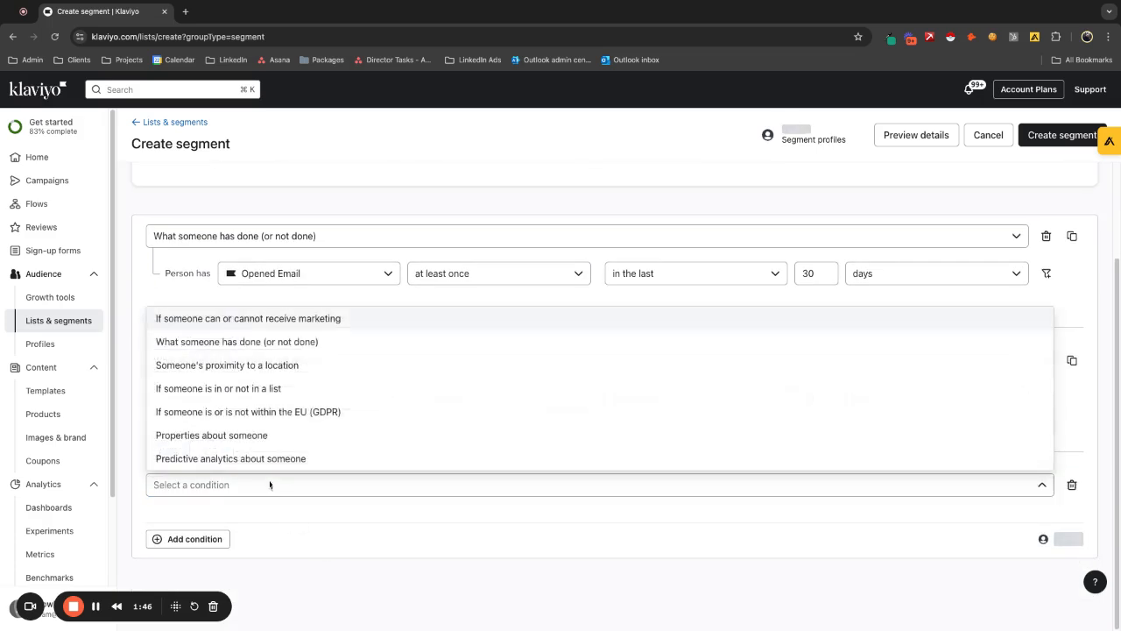
left_click(250, 321)
scroll(355, 463, "down", 1)
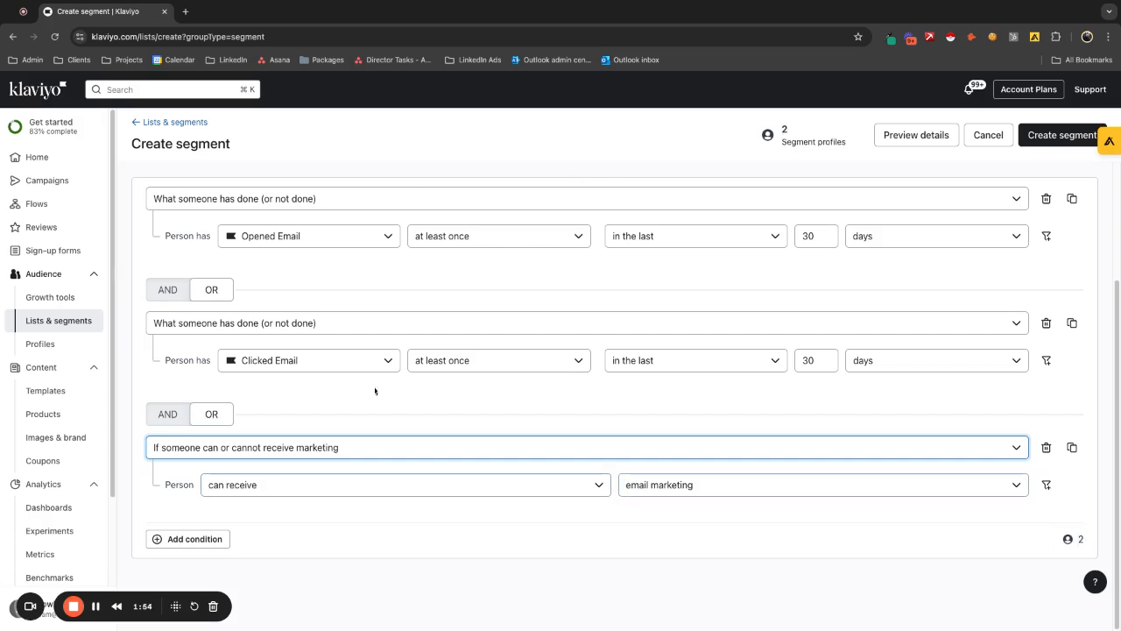
Create the 30 day engaged segment with its three conditions.
scroll(518, 435, "up", 1)
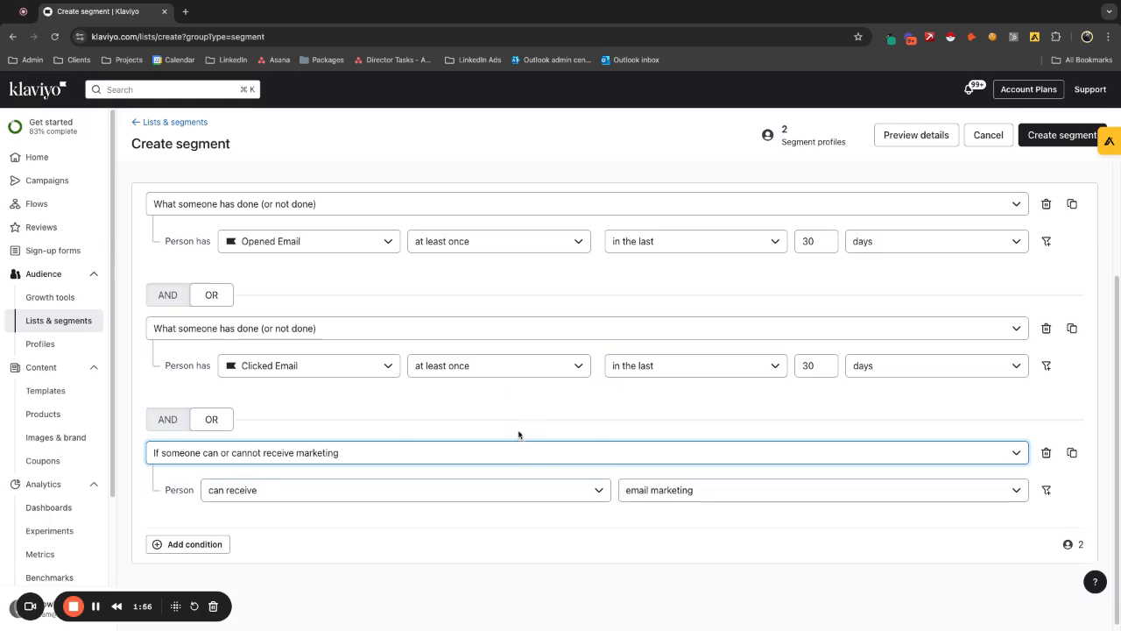
scroll(519, 435, "up", 2)
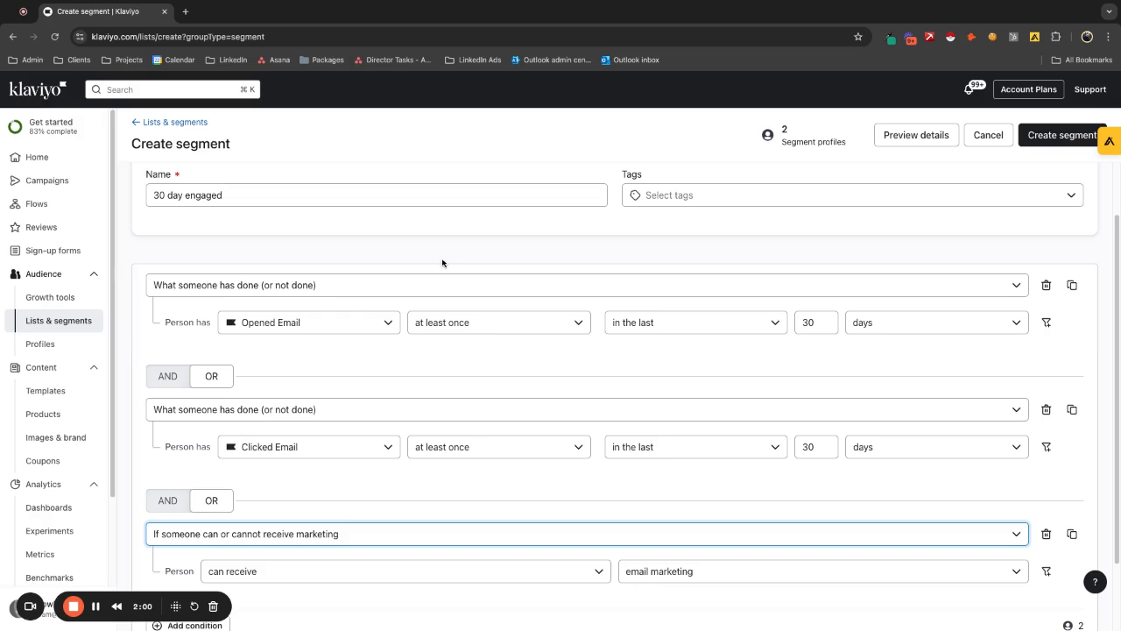
scroll(477, 412, "down", 1)
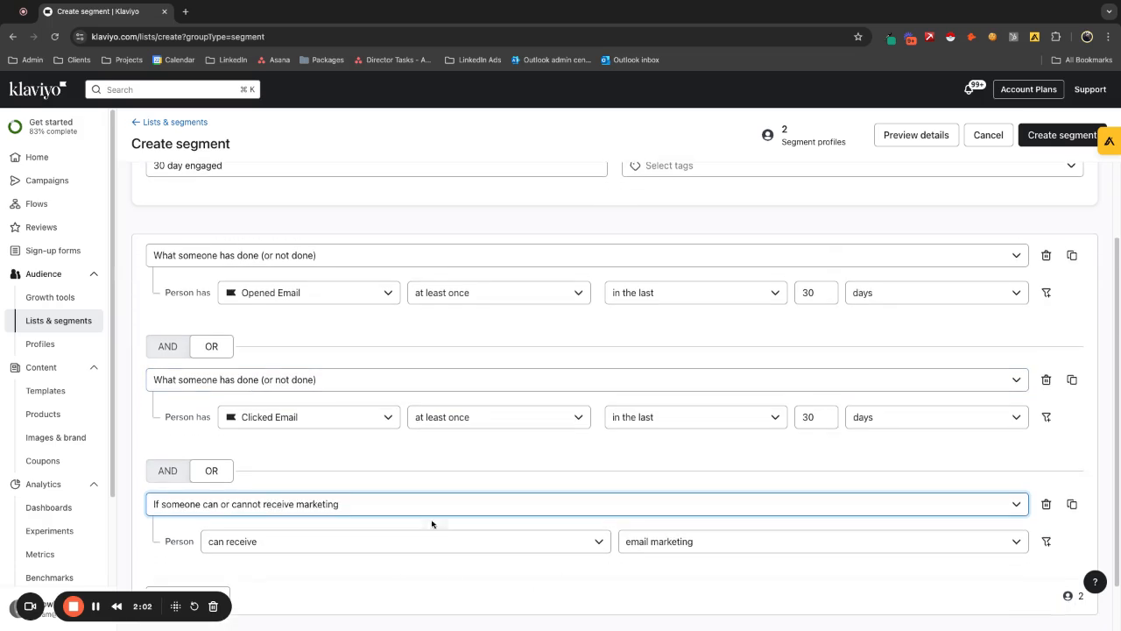
scroll(470, 538, "down", 1)
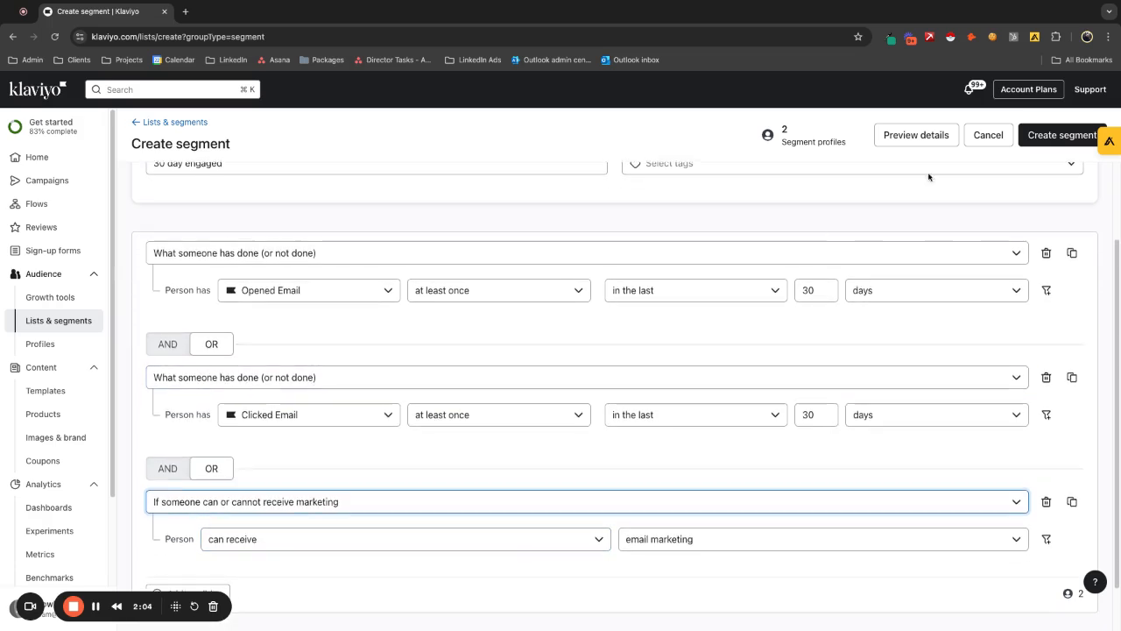
left_click(1030, 136)
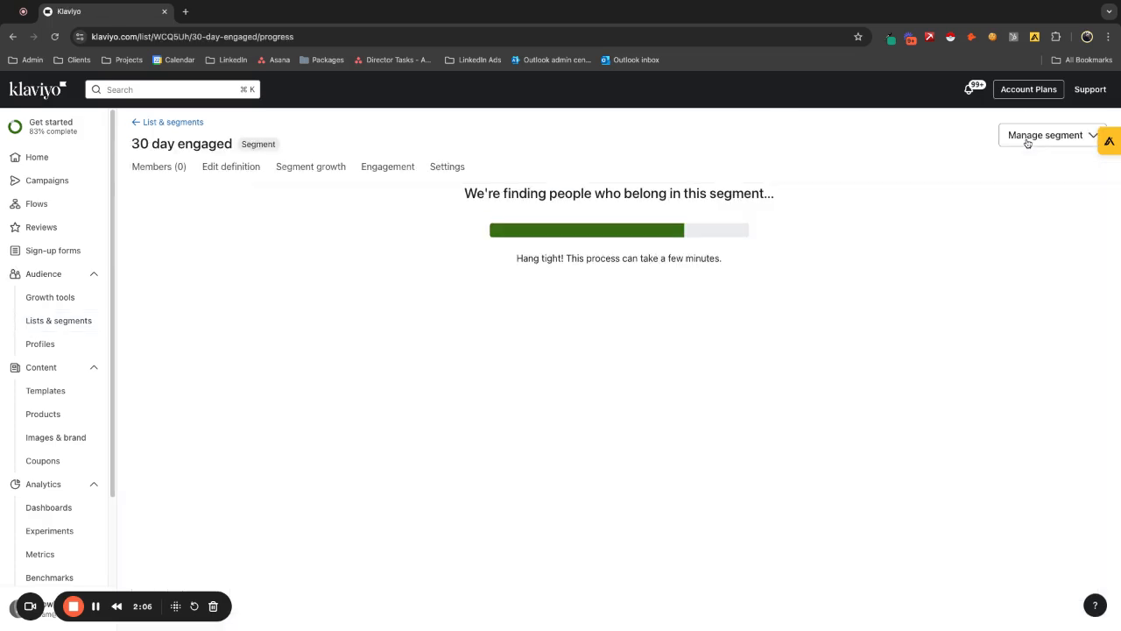
Clone the 30 day engaged segment and name the copy "60-day-engaged".
left_click(1092, 140)
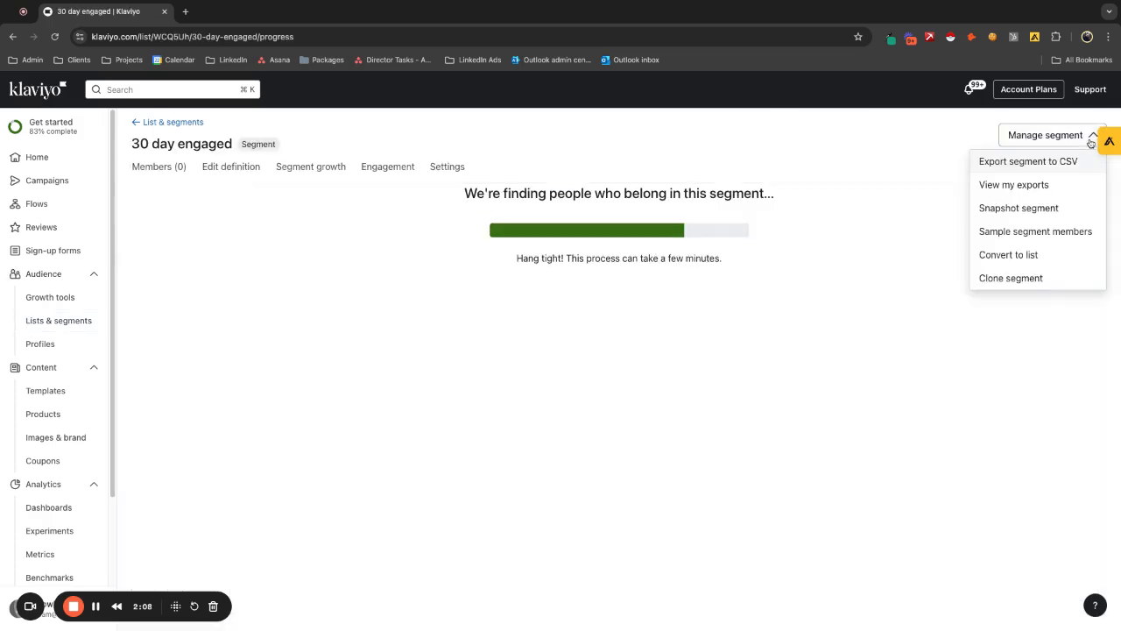
left_click(1021, 277)
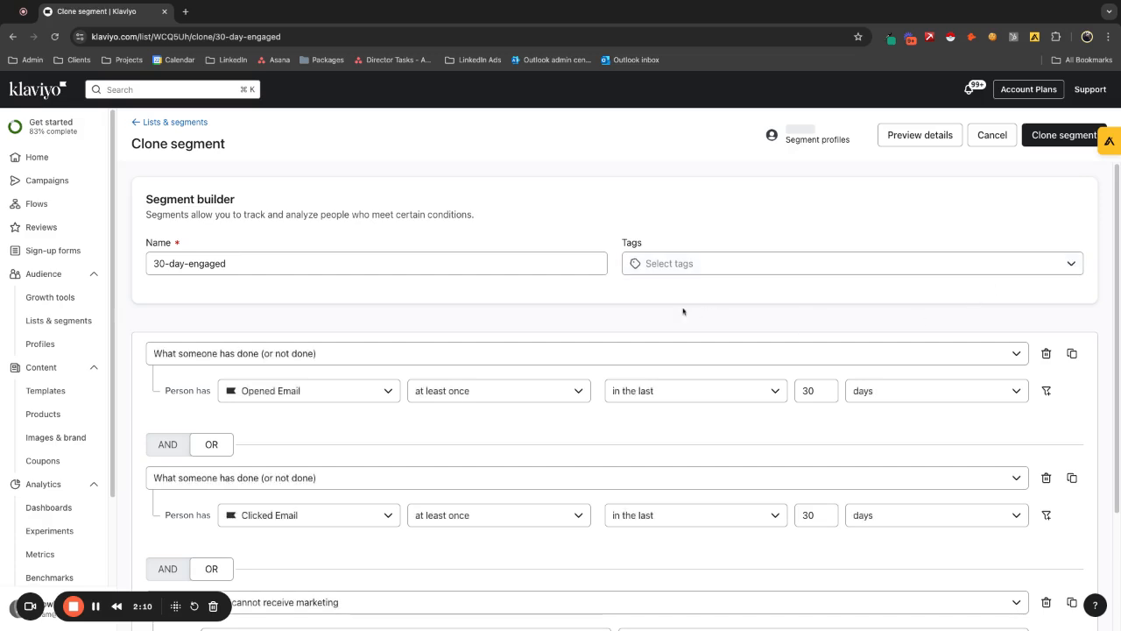
left_click(162, 266)
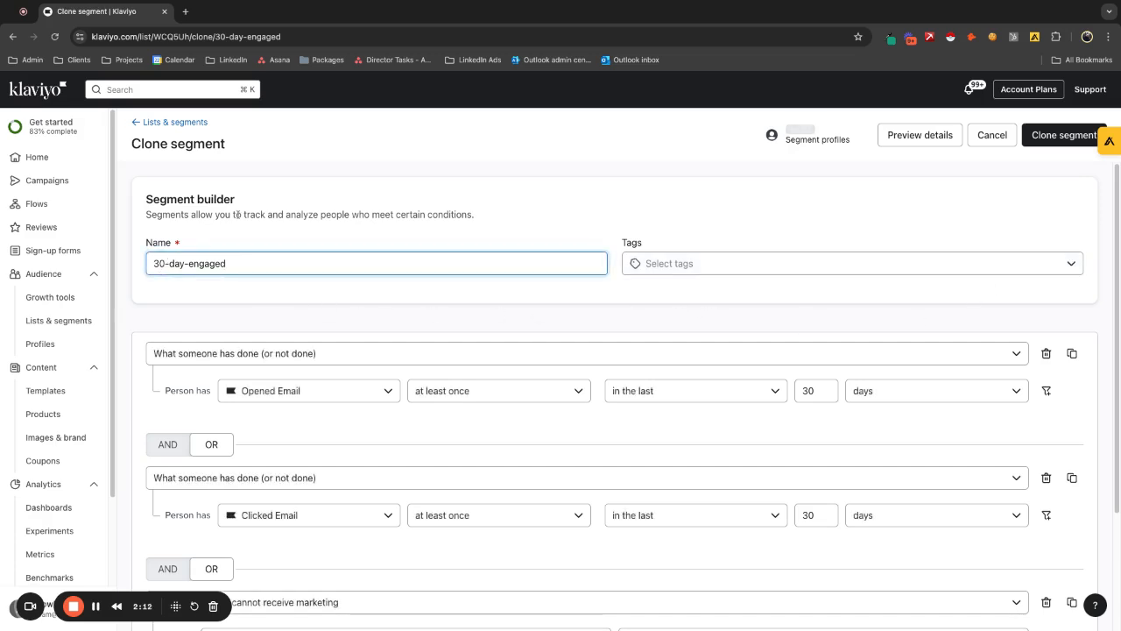
key("BackSpace")
key("BackSpace")
type("60")
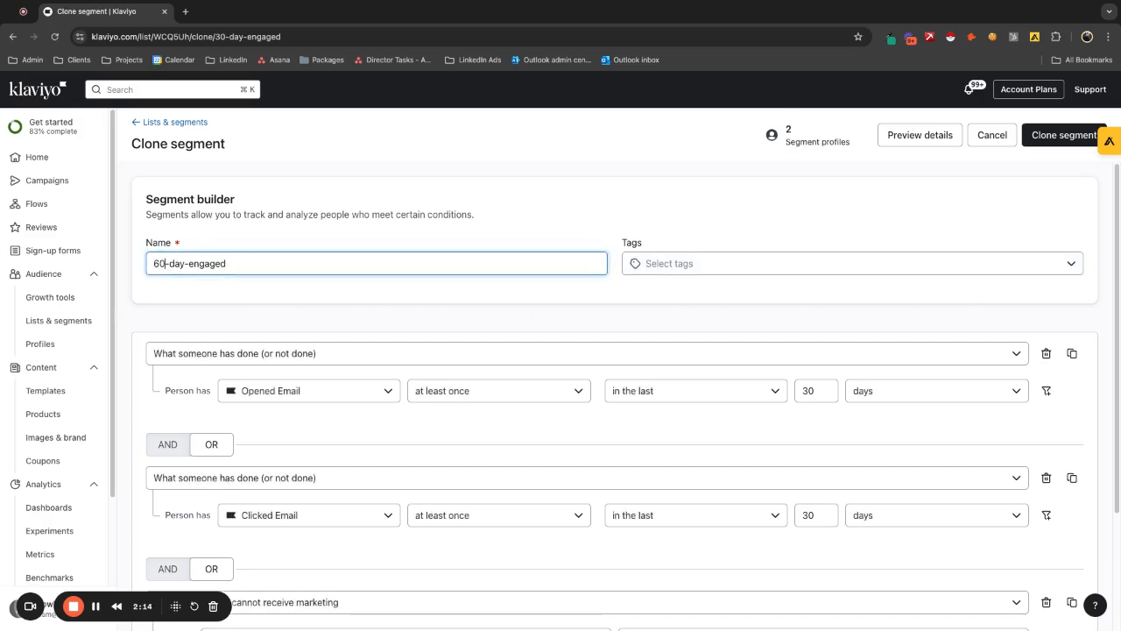
Set the Opened Email and Clicked Email time frames to 60 days and save the cloned segment.
double_click(810, 390)
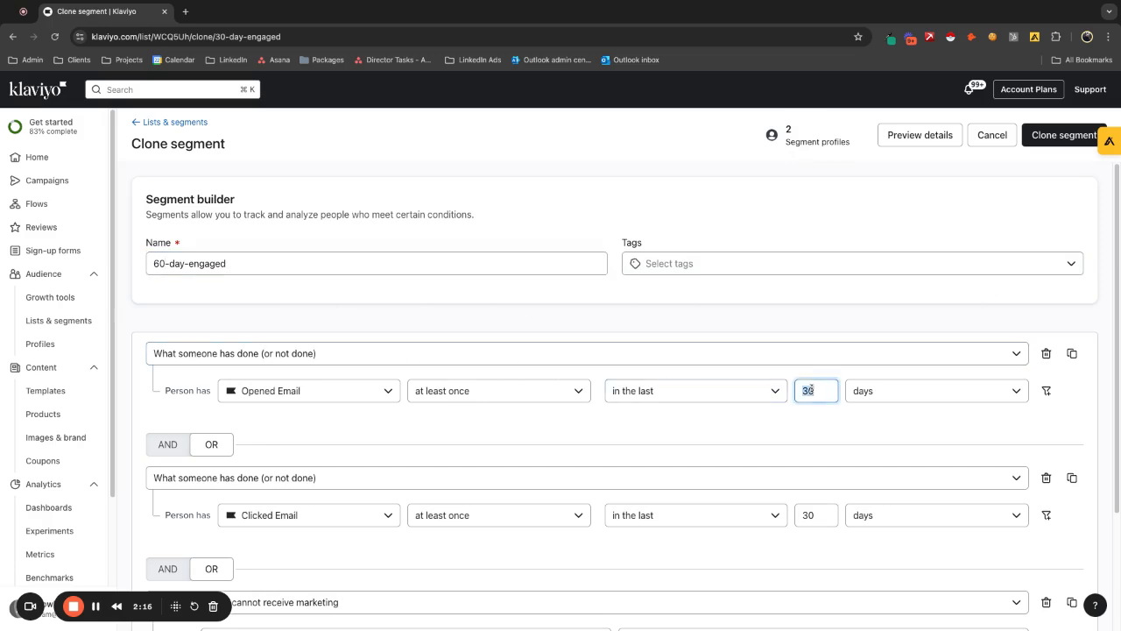
type("60")
double_click(810, 515)
type("60")
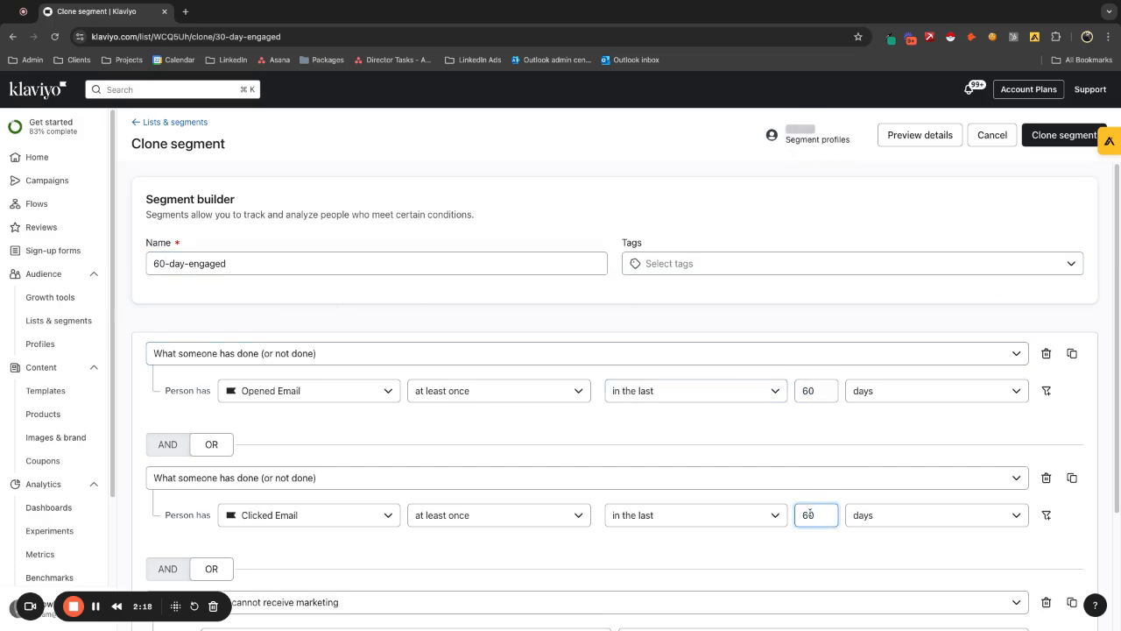
scroll(352, 508, "down", 1)
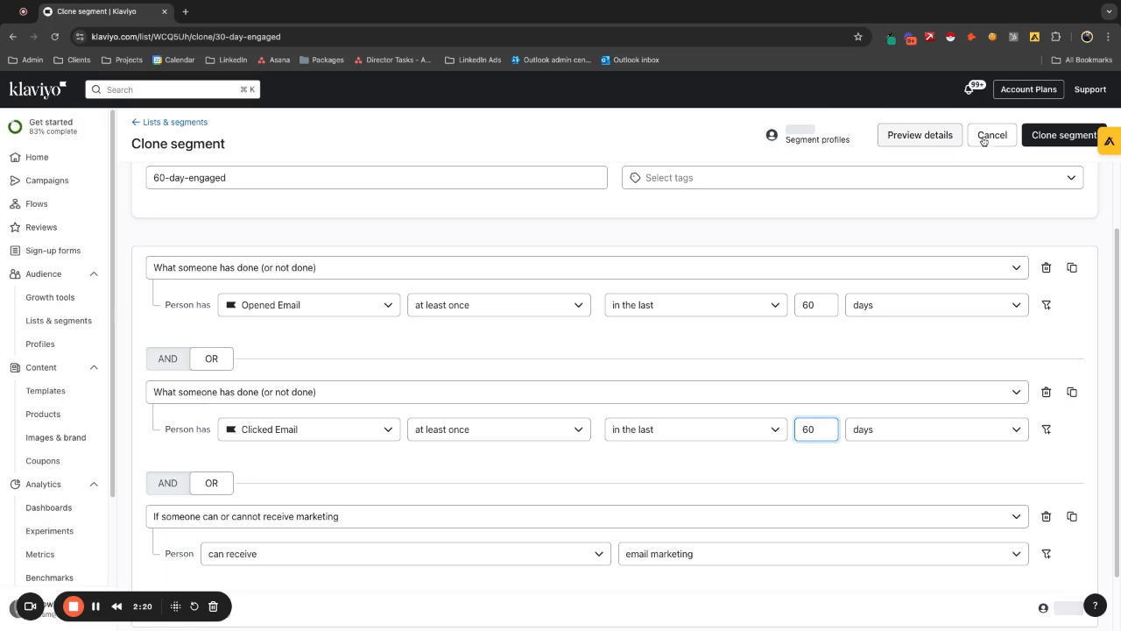
left_click(1044, 139)
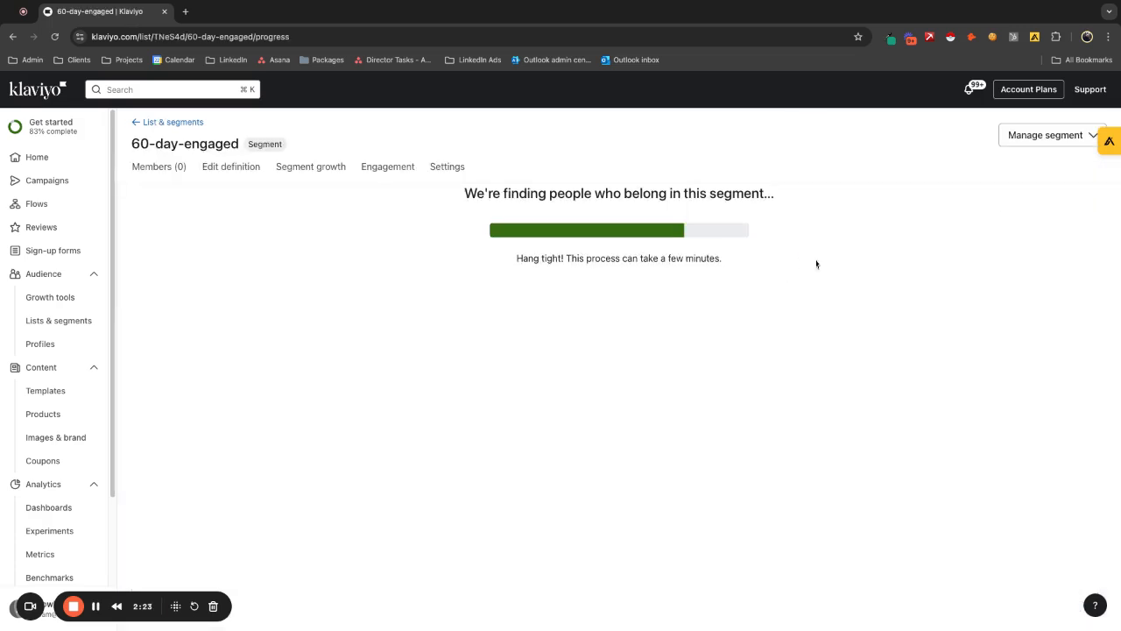
Clone the 60-day-engaged segment and name the copy "90-day-engaged".
left_click(1092, 137)
left_click(1021, 278)
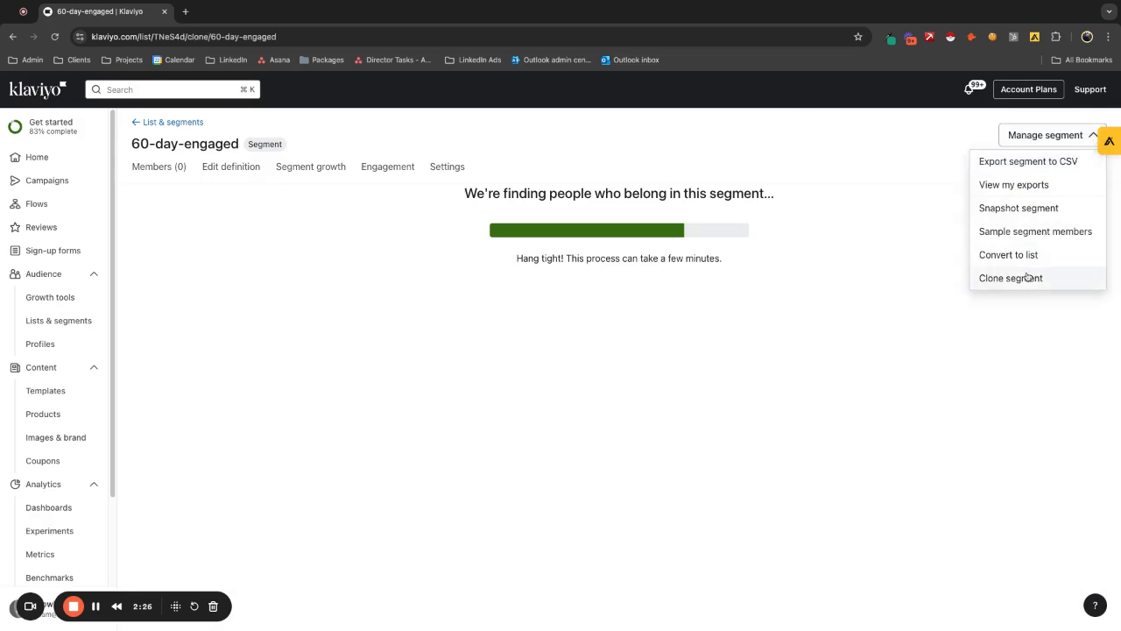
left_click(160, 262)
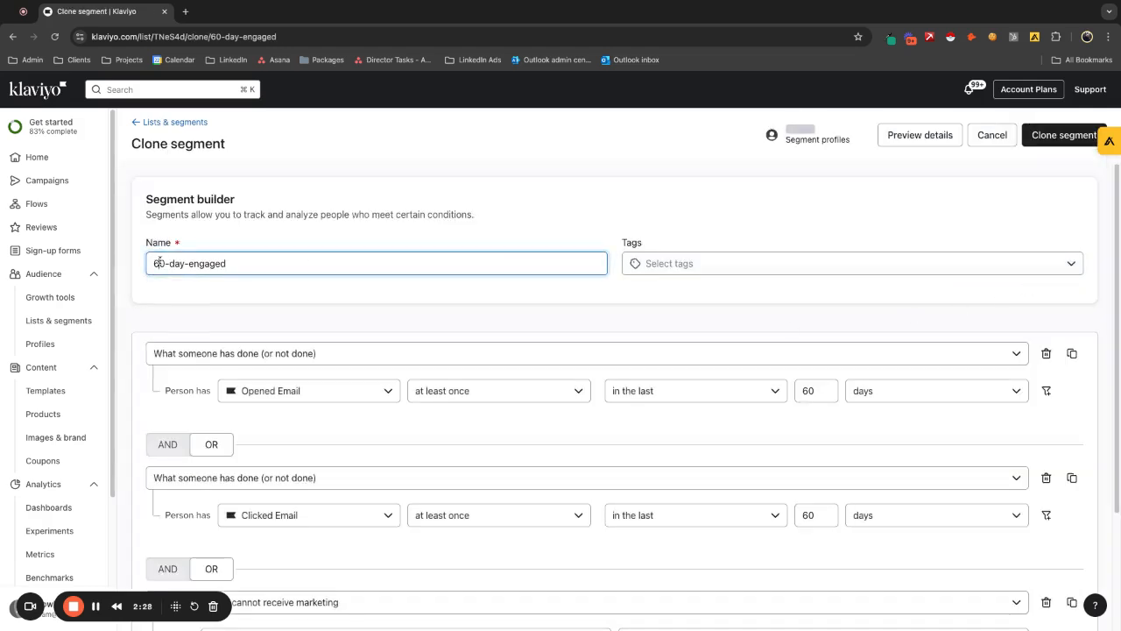
key("BackSpace")
type("9")
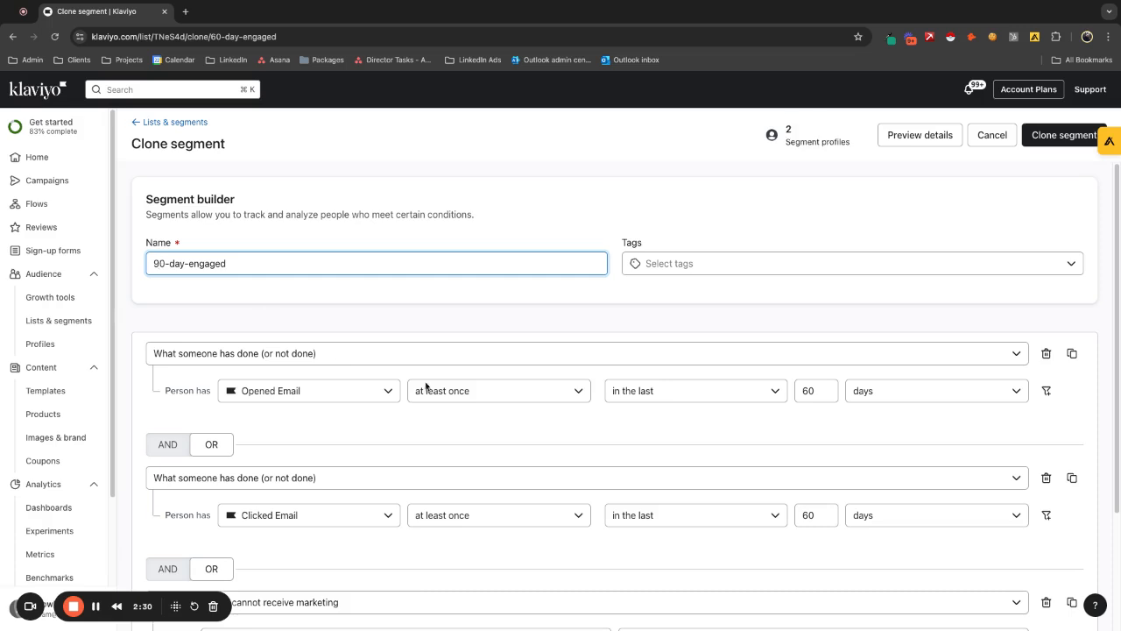
Set the Opened Email and Clicked Email time frames to 90 days and save the cloned segment.
double_click(818, 390)
type("90")
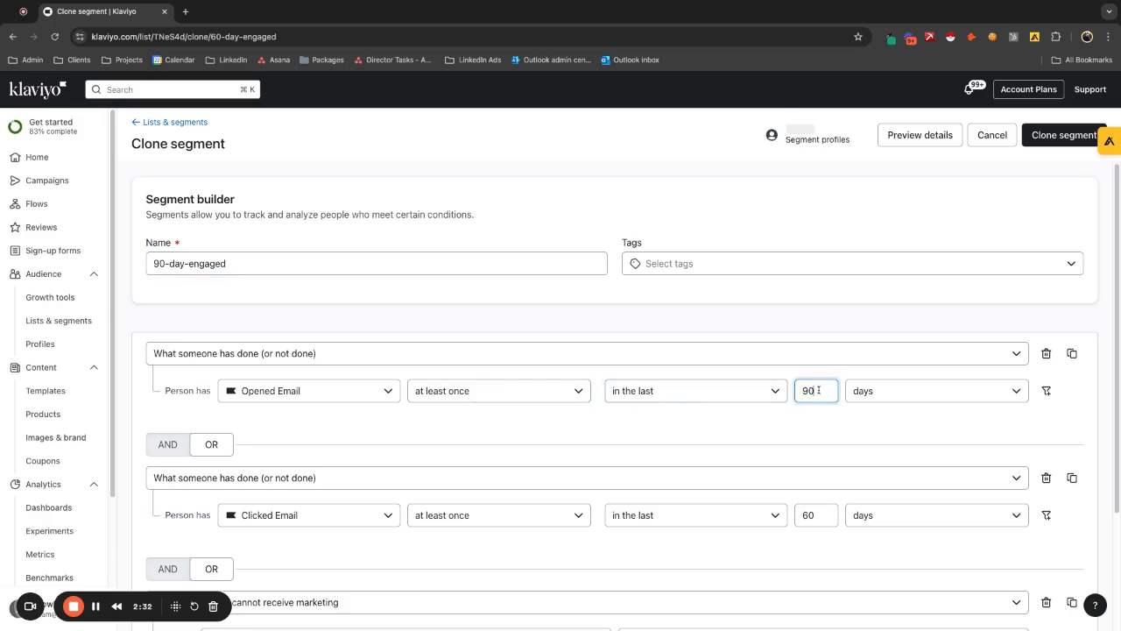
double_click(817, 516)
type("90")
left_click(1061, 136)
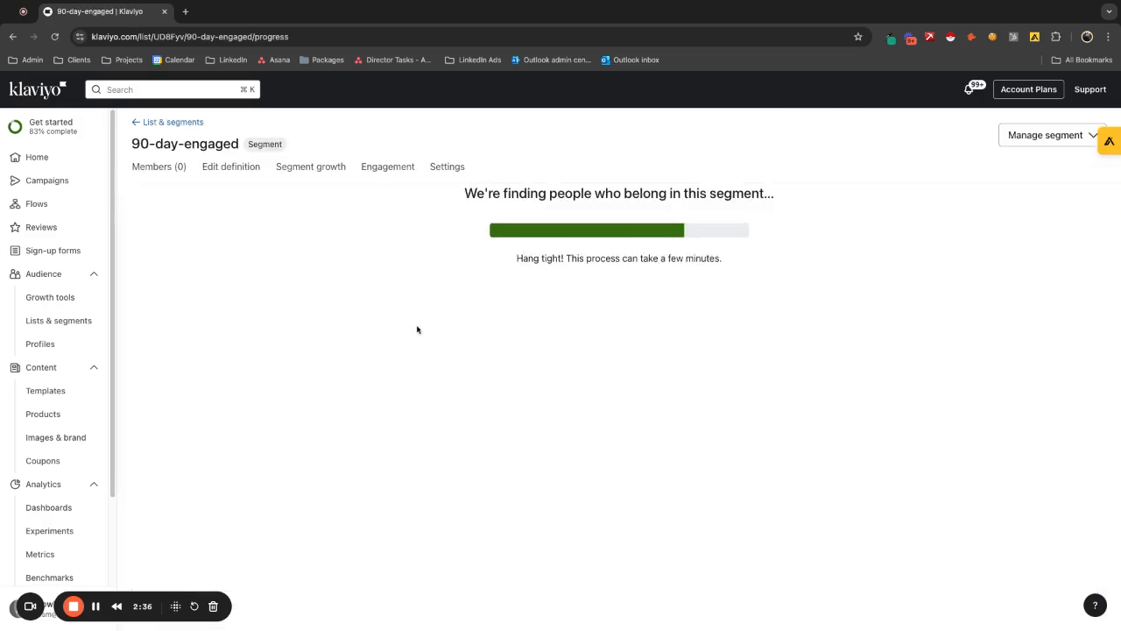
Start a new segment from the lists and segments overview and name it "One time buyer".
left_click(62, 321)
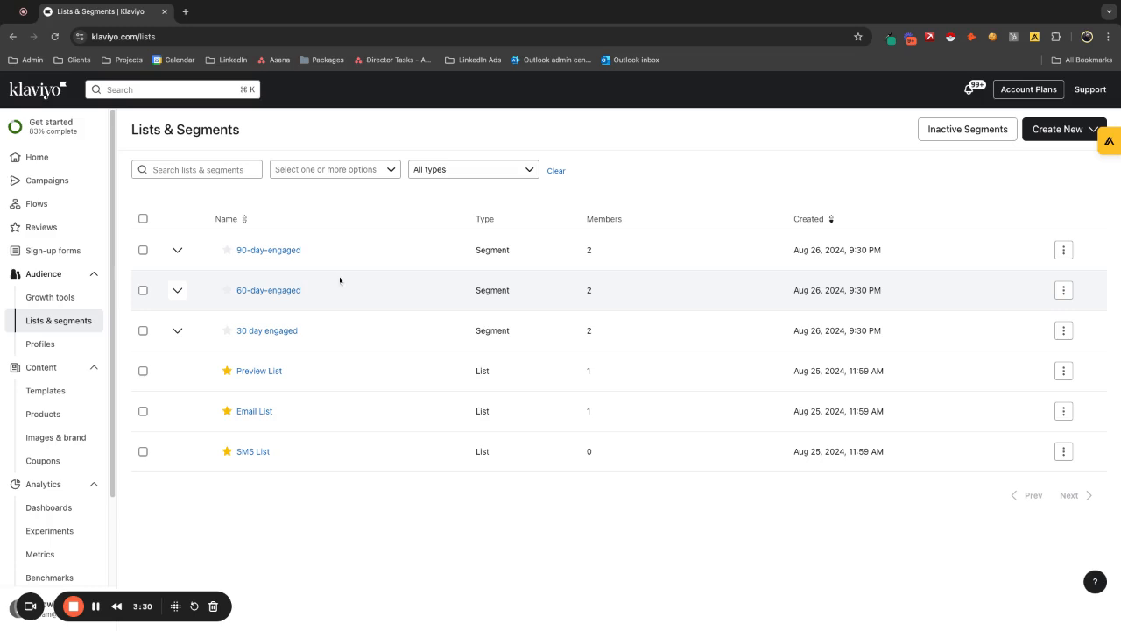
left_click(1072, 131)
left_click(1003, 192)
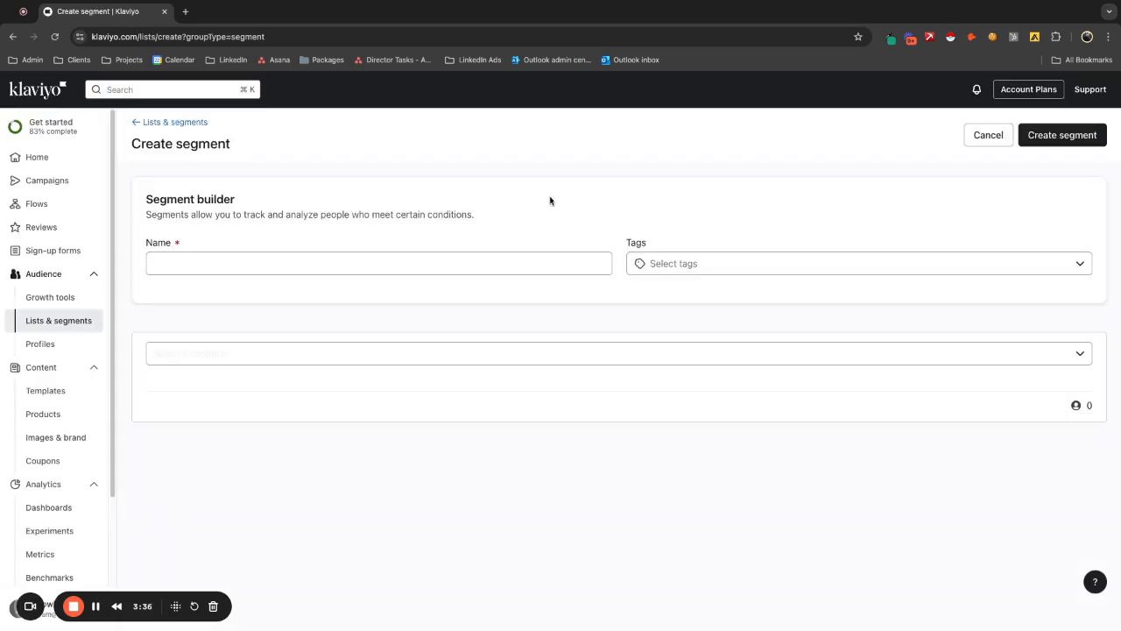
left_click(234, 262)
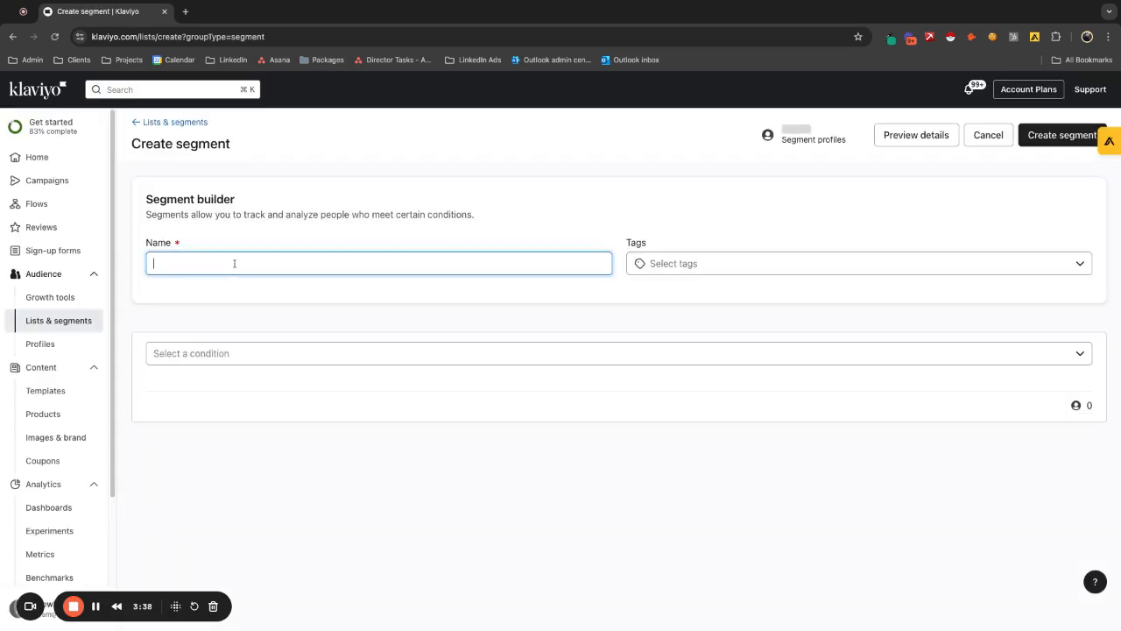
type("One ti")
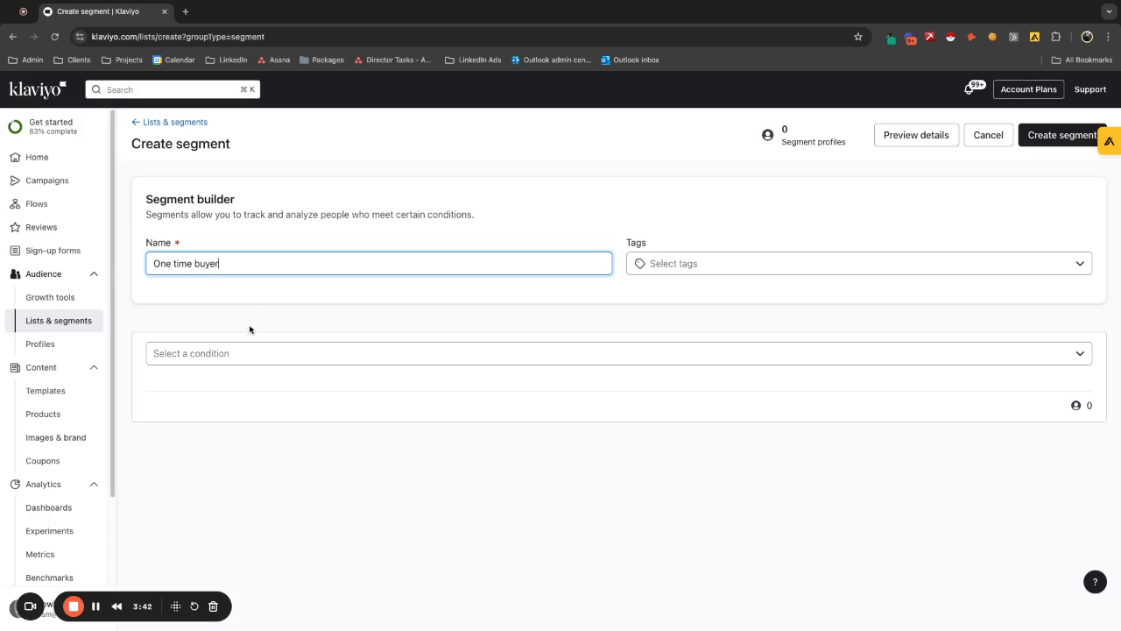
type("me buyer")
Add a "What someone has done (or not done)" condition for Placed Order over all time.
left_click(230, 354)
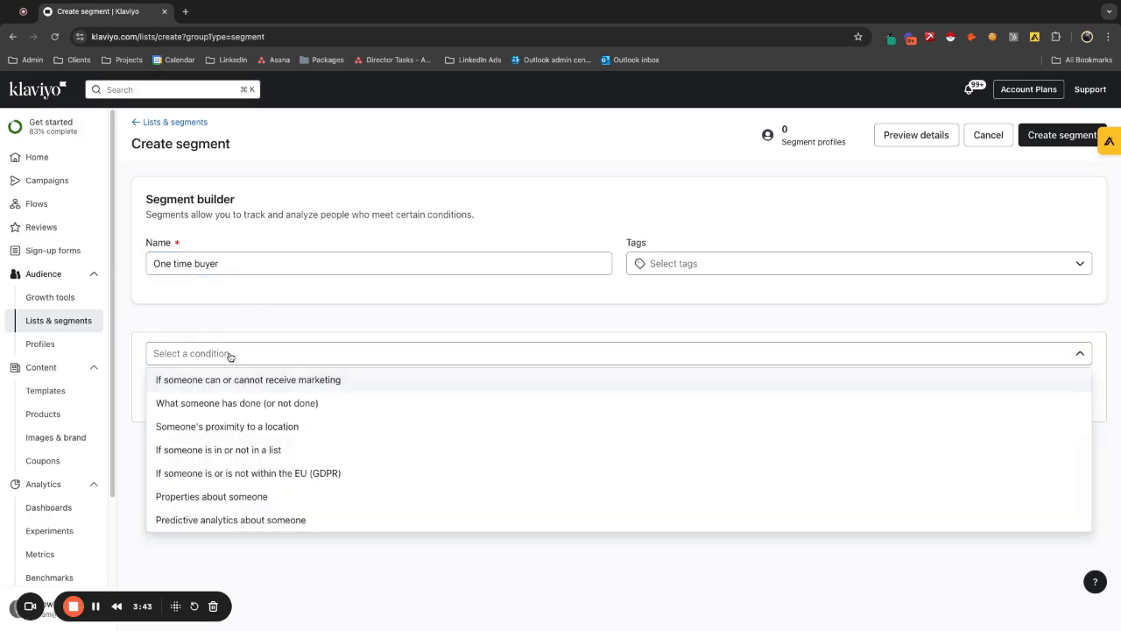
left_click(237, 403)
left_click(310, 397)
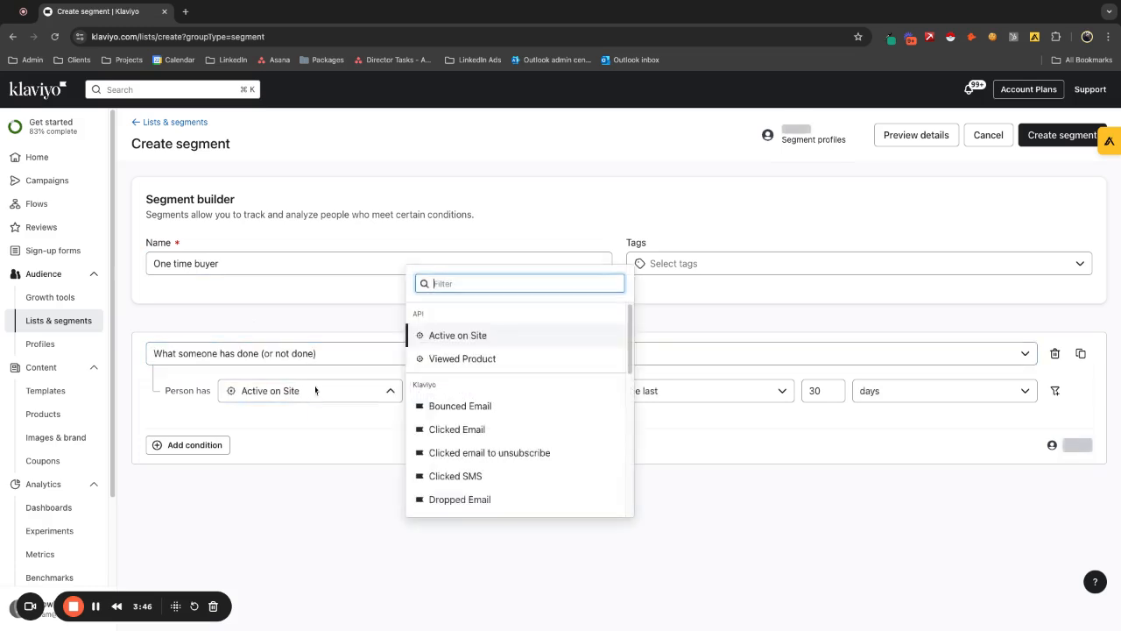
type("pl")
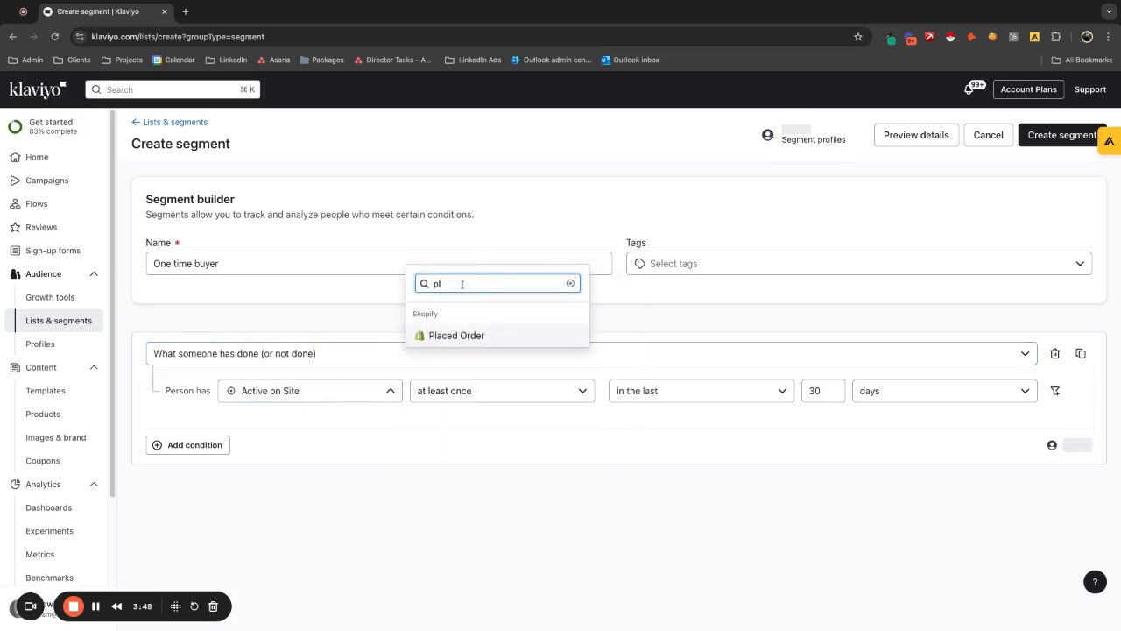
left_click(462, 333)
left_click(666, 391)
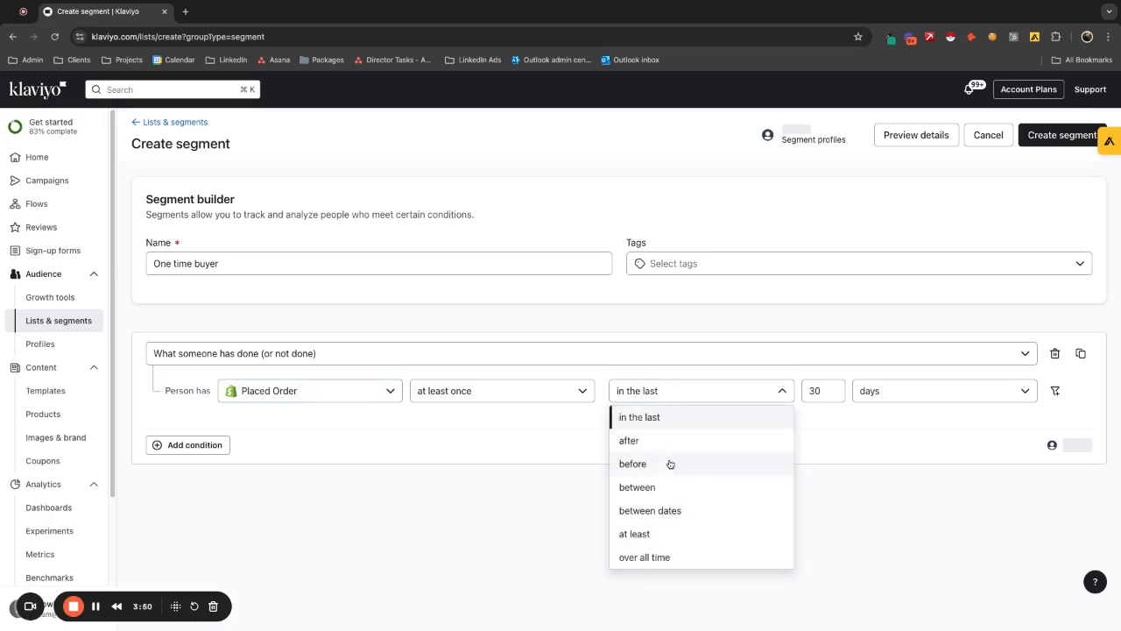
left_click(658, 558)
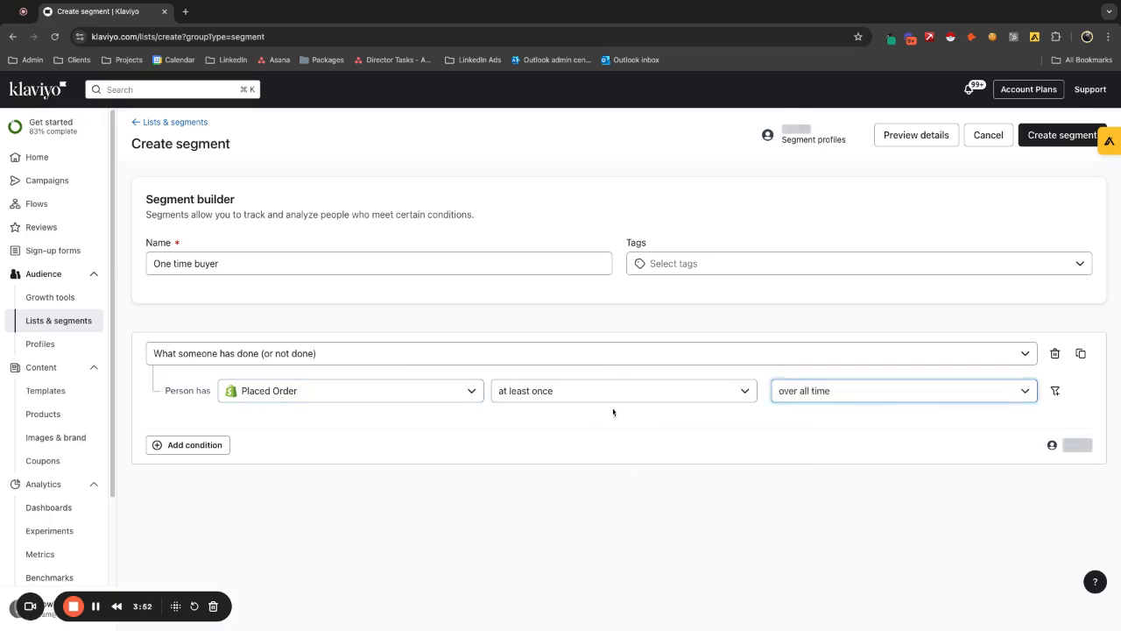
Add a second condition to the One time buyer segment requiring that the person can receive email marketing.
left_click(199, 446)
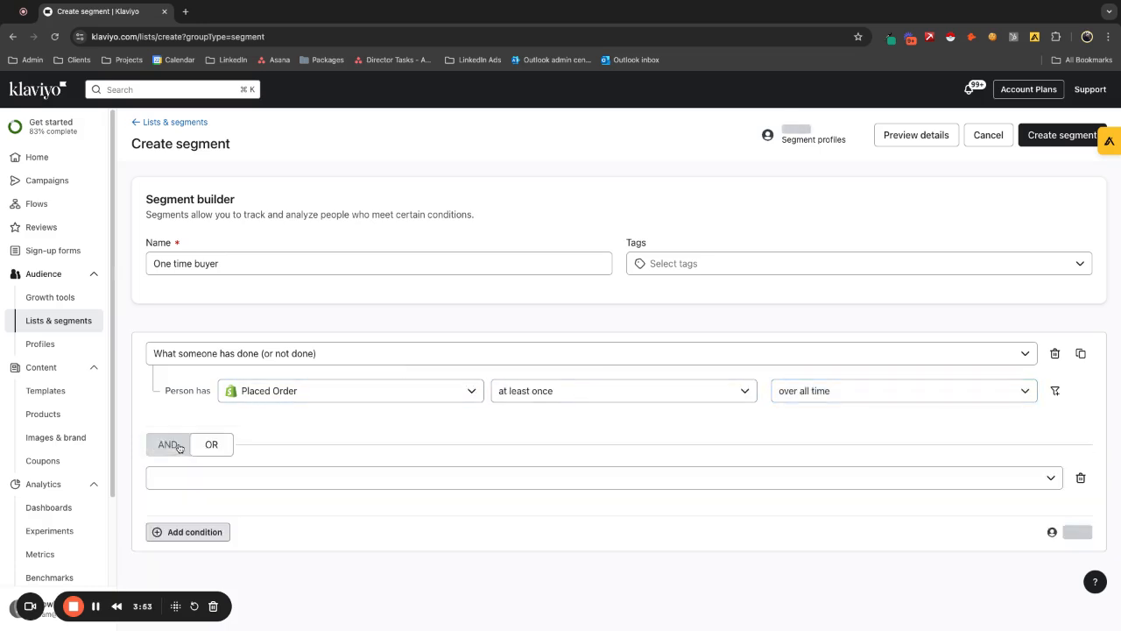
left_click(318, 487)
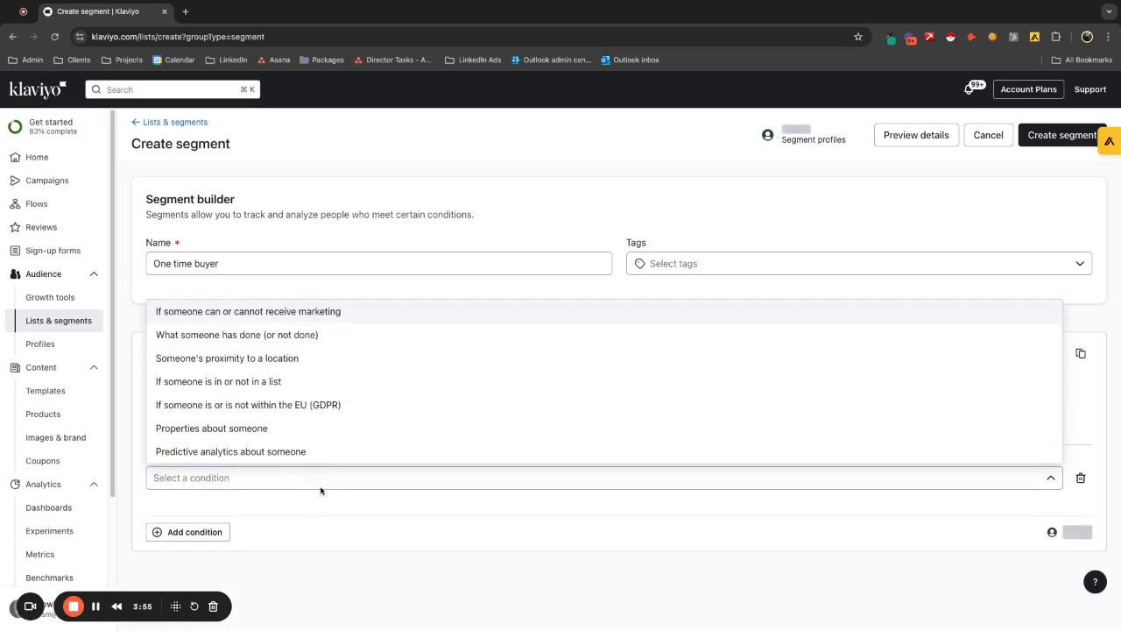
left_click(279, 319)
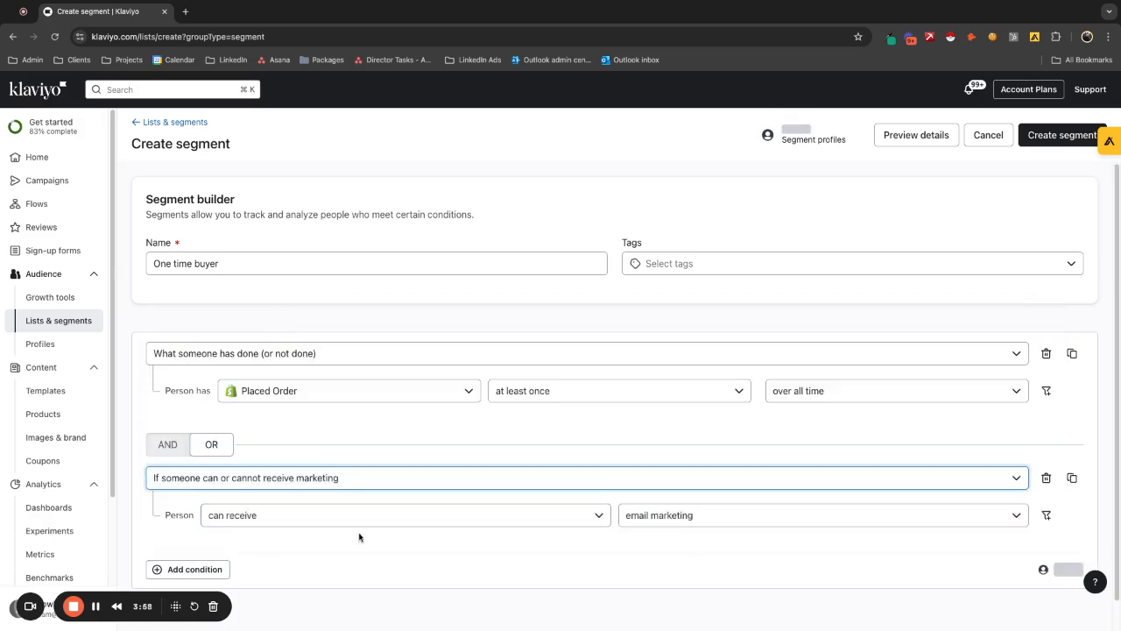
scroll(359, 537, "down", 1)
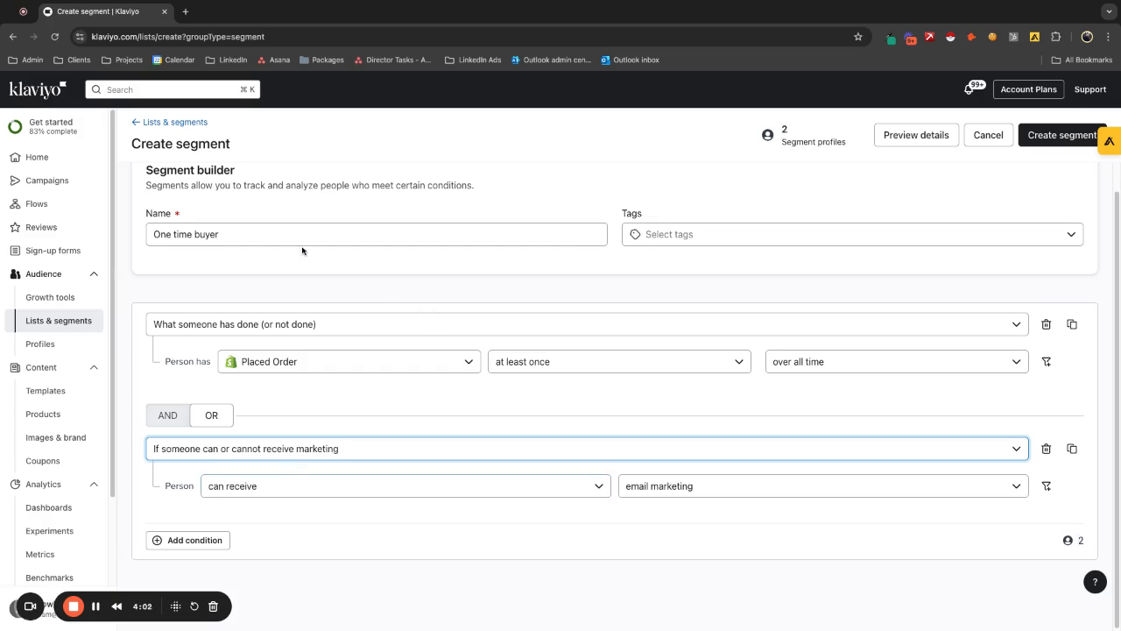
Set the Placed Order frequency to equals 1 and create the One time buyer segment.
left_click(245, 233)
left_click(568, 365)
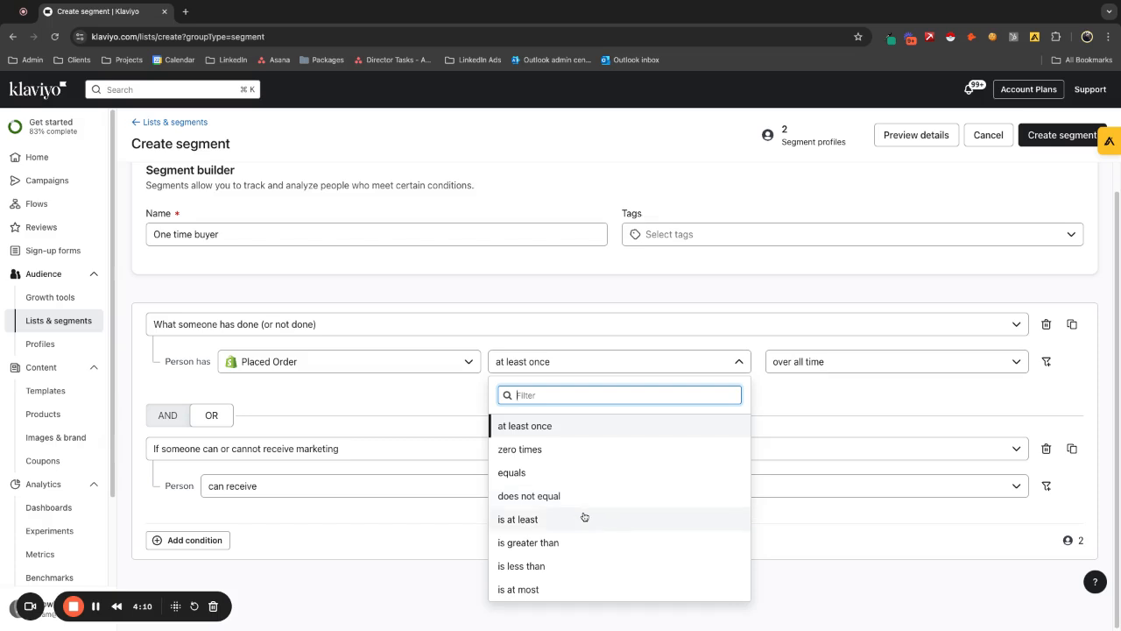
left_click(588, 480)
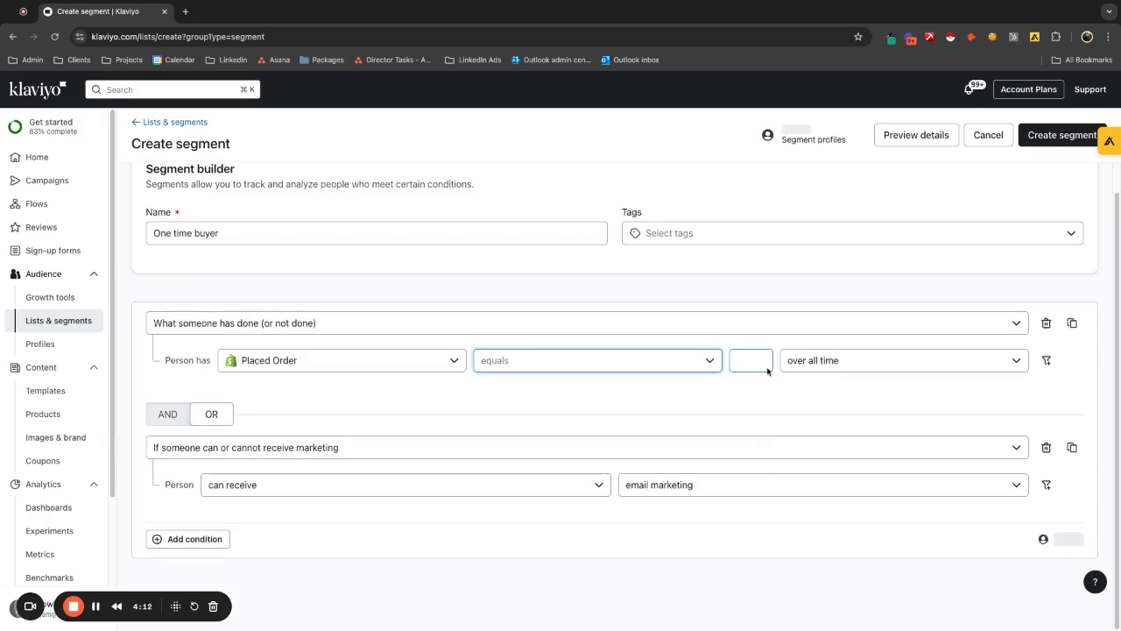
type("1")
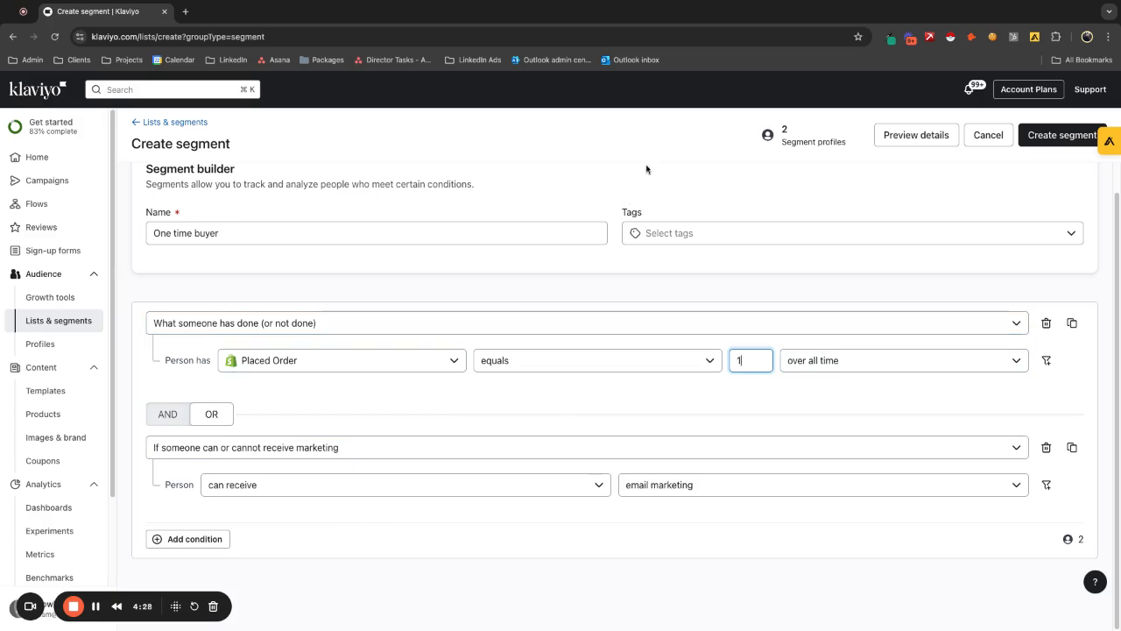
left_click(1041, 142)
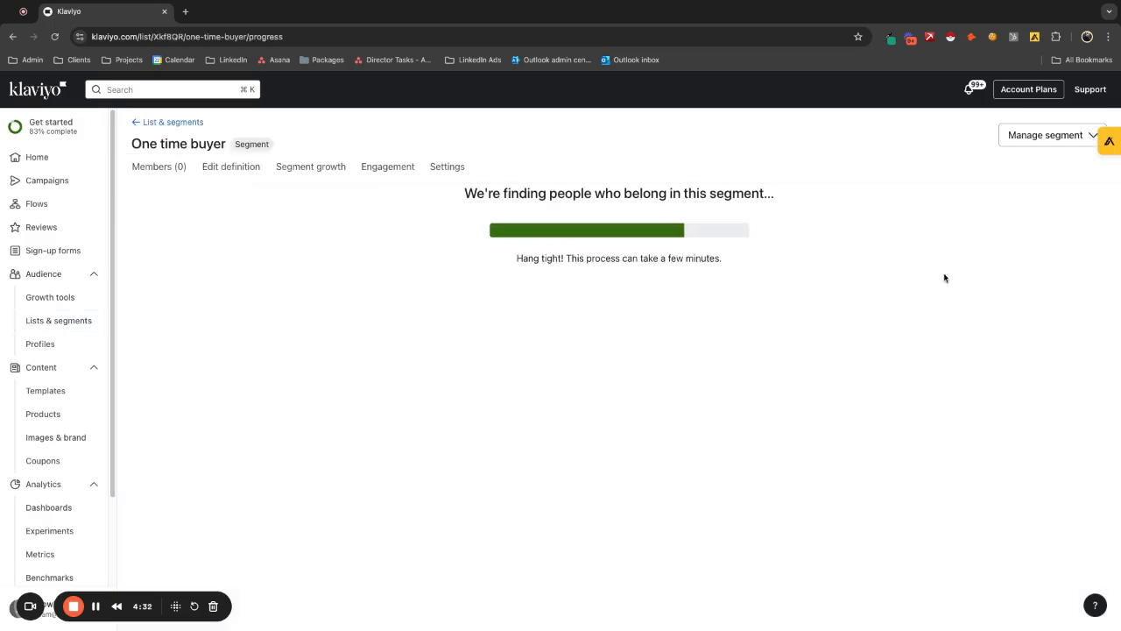
Clone the One time buyer segment and name the copy "Repeat buyer".
left_click(1060, 138)
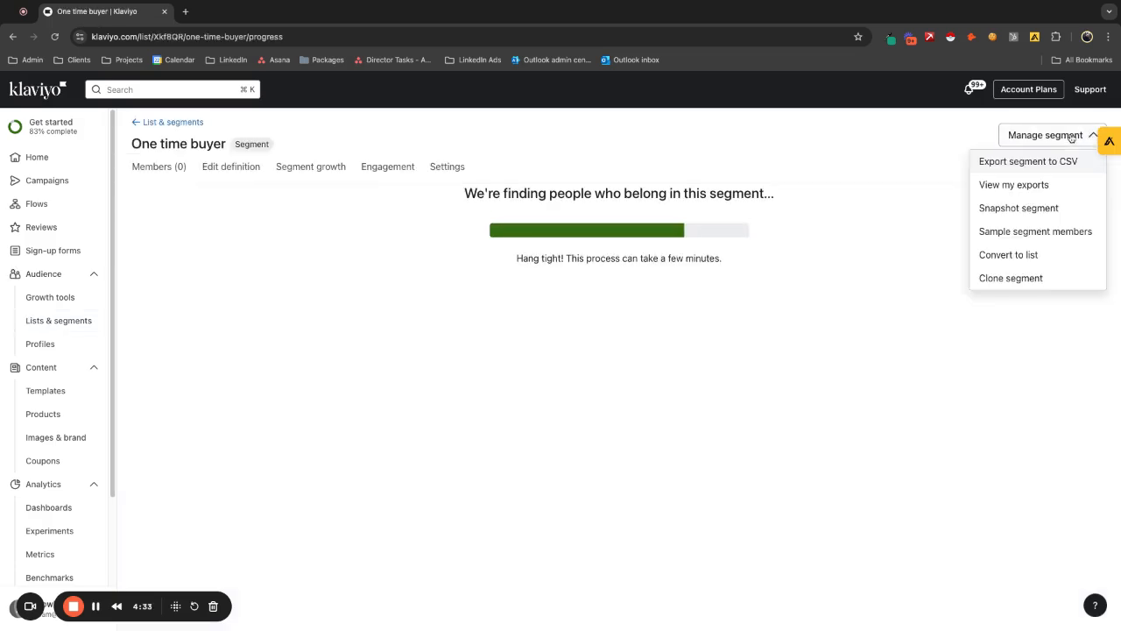
left_click(1024, 274)
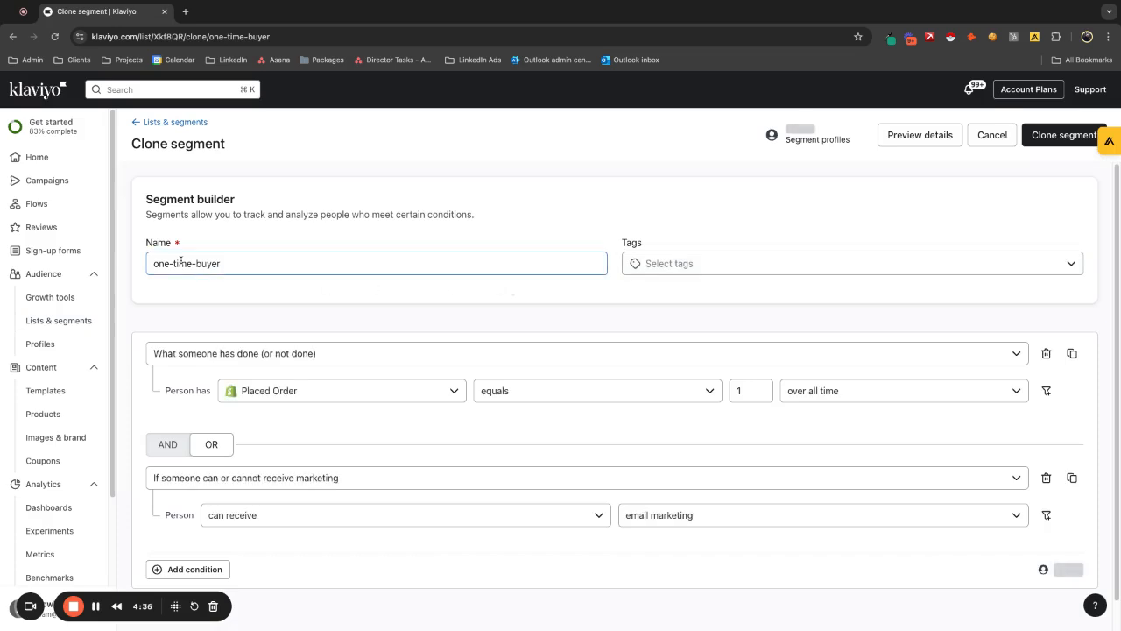
left_click_drag(196, 264, 127, 268)
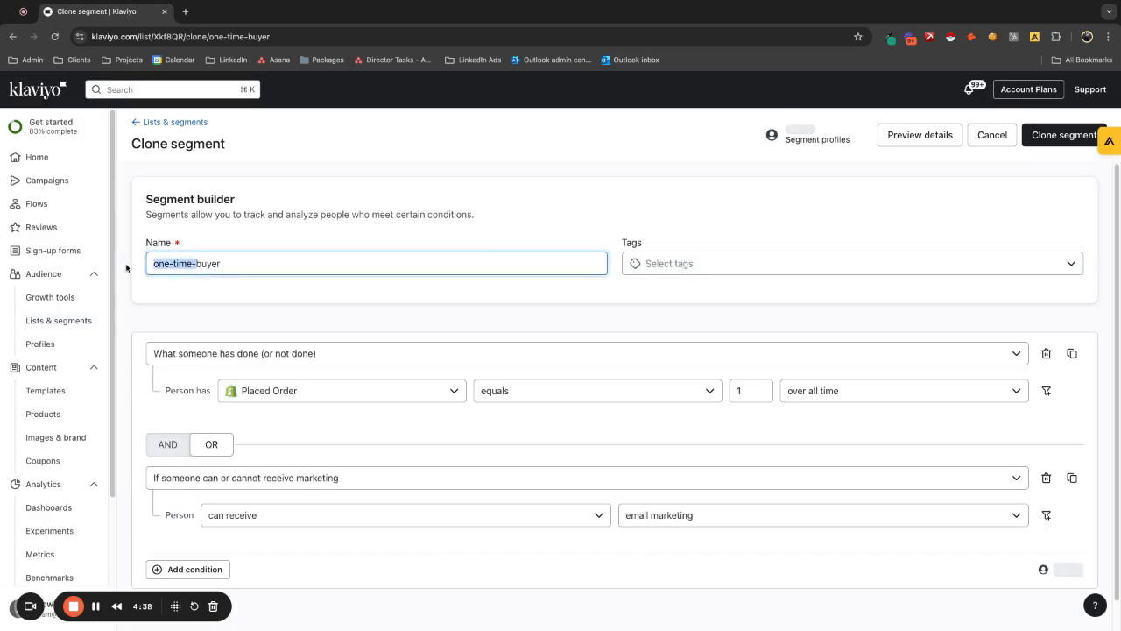
type("Repeat")
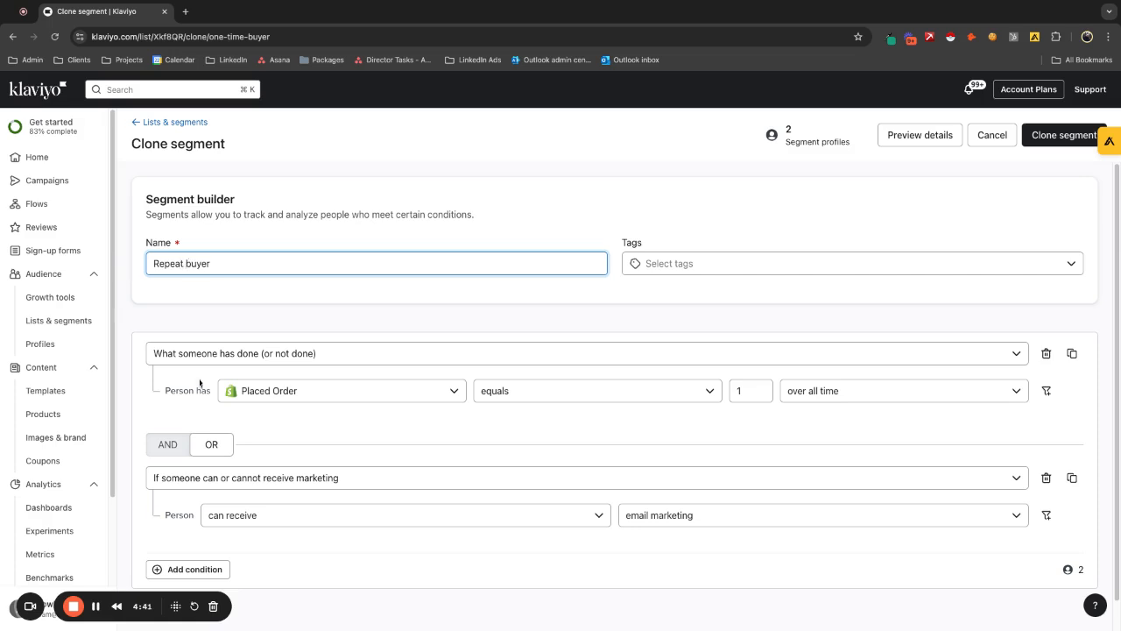
Set the Placed Order frequency to is at least 2 and save the cloned Repeat buyer segment.
left_click(504, 396)
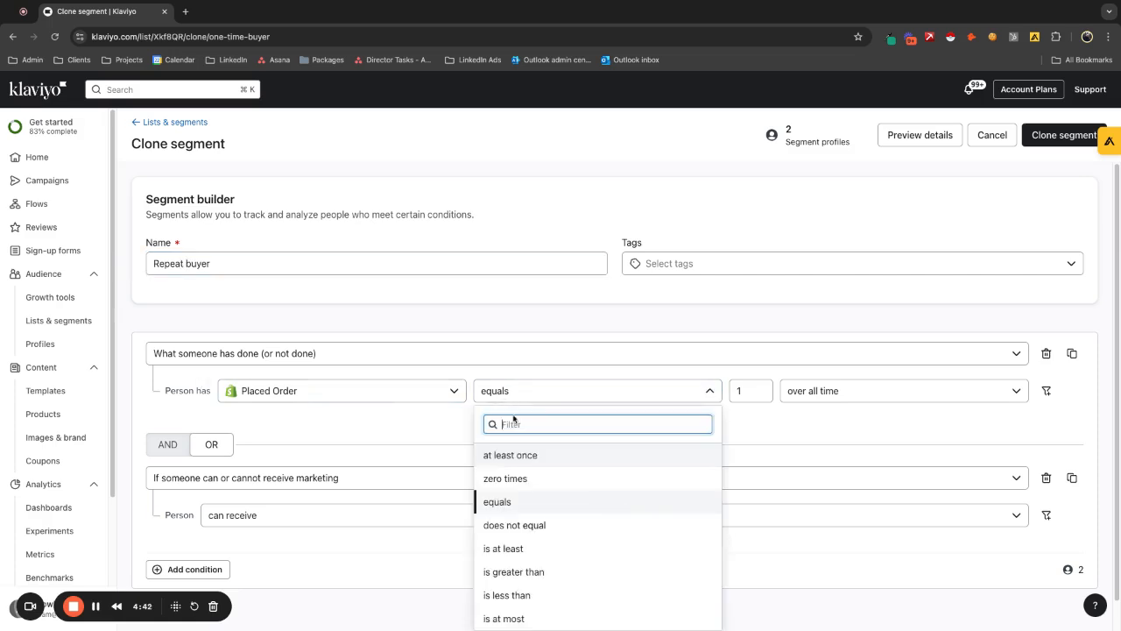
left_click(516, 548)
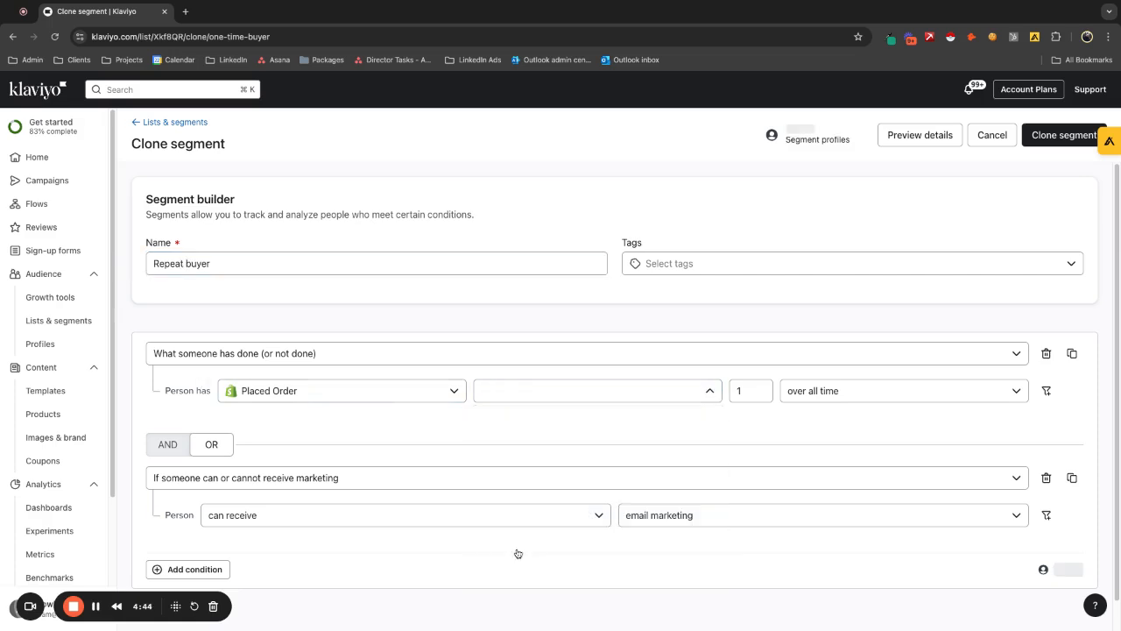
left_click(741, 390)
key("BackSpace")
type("2")
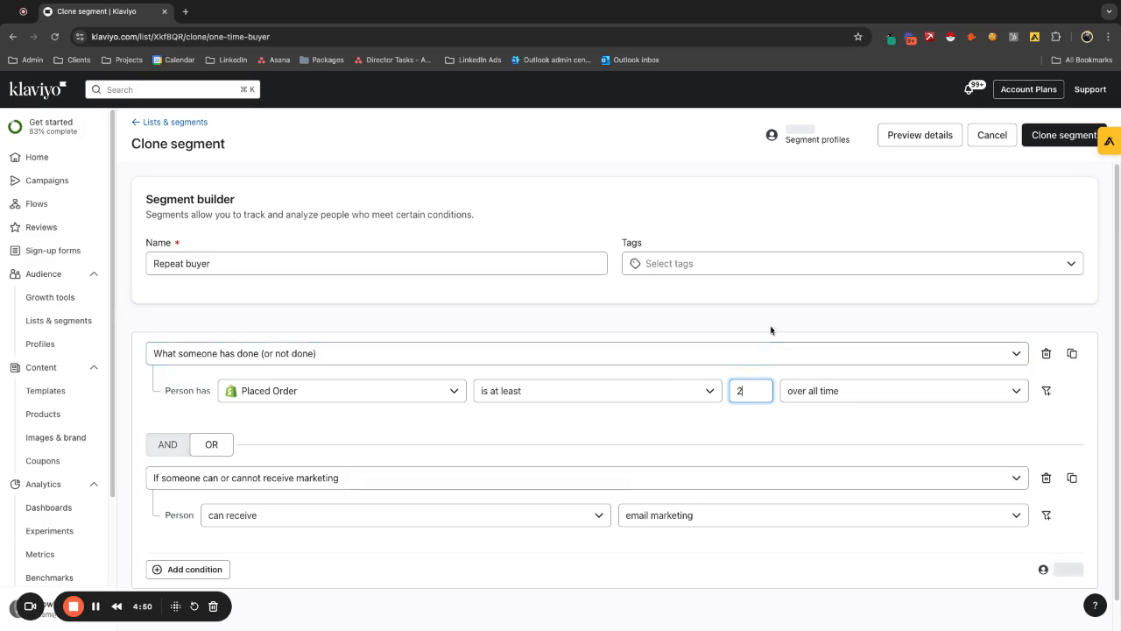
left_click(1054, 139)
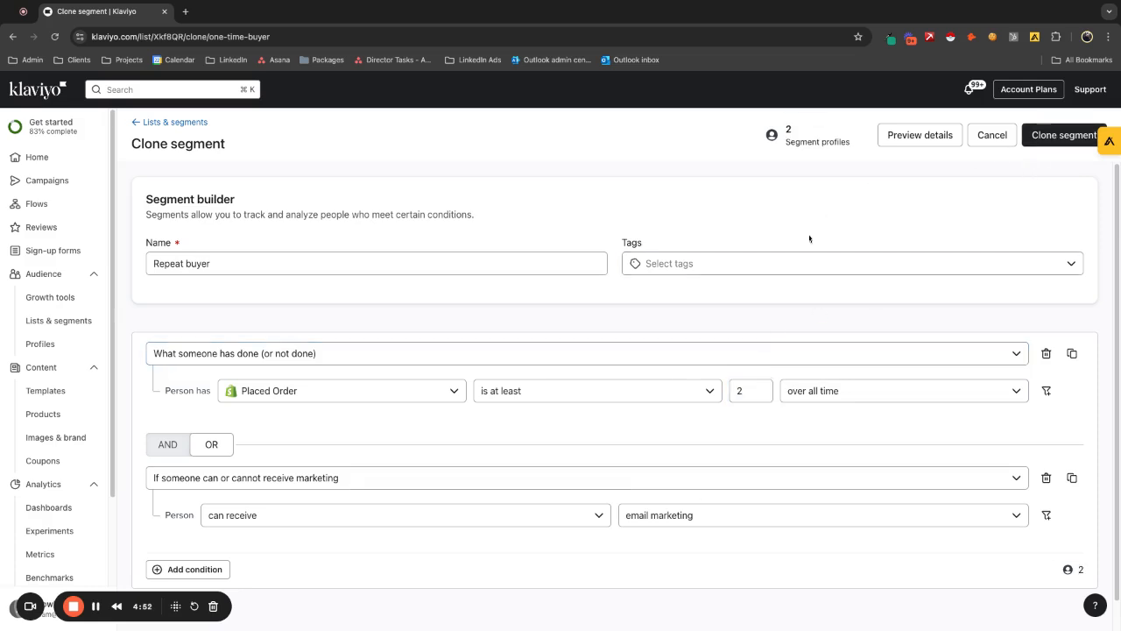
Start another new segment from the lists and segments overview and name it "VIP".
left_click(77, 326)
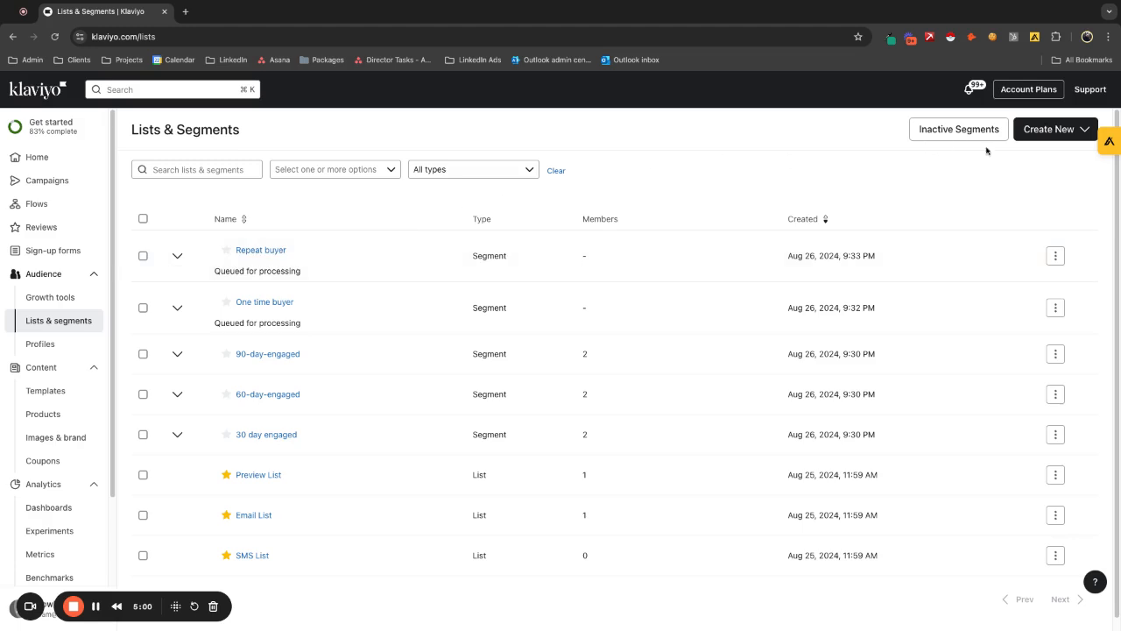
left_click(1054, 130)
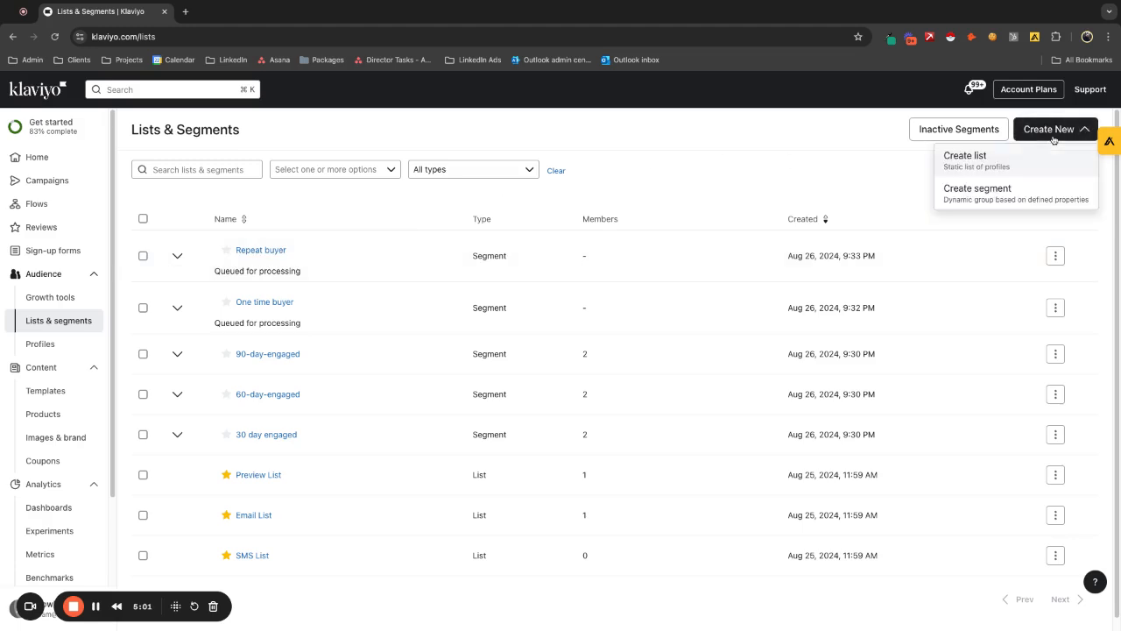
left_click(1001, 199)
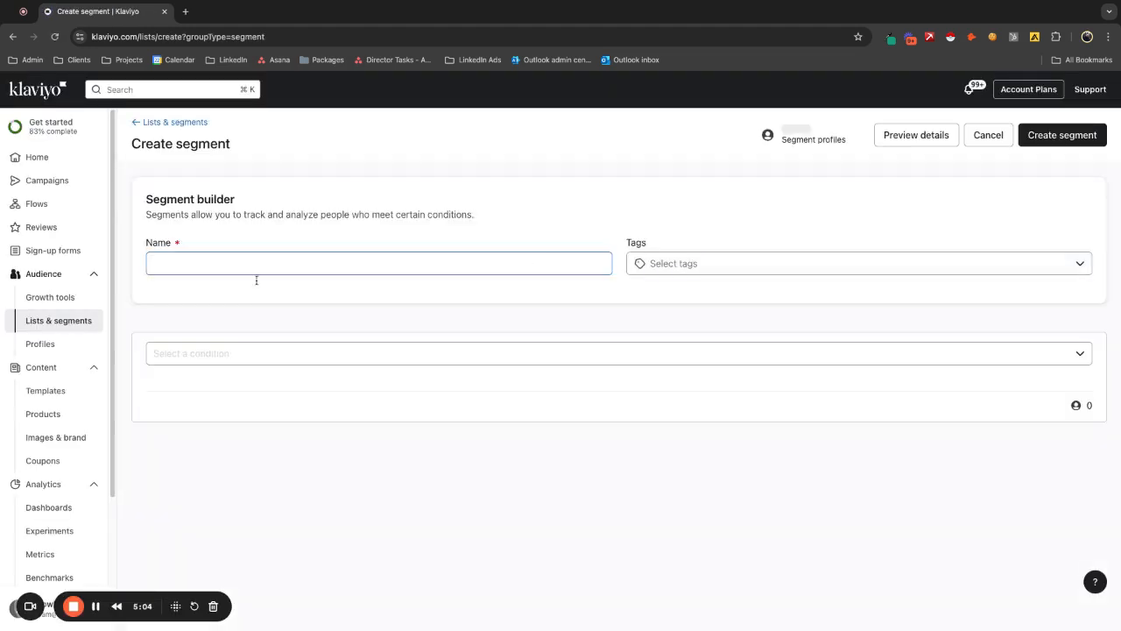
left_click(205, 265)
type("VIP")
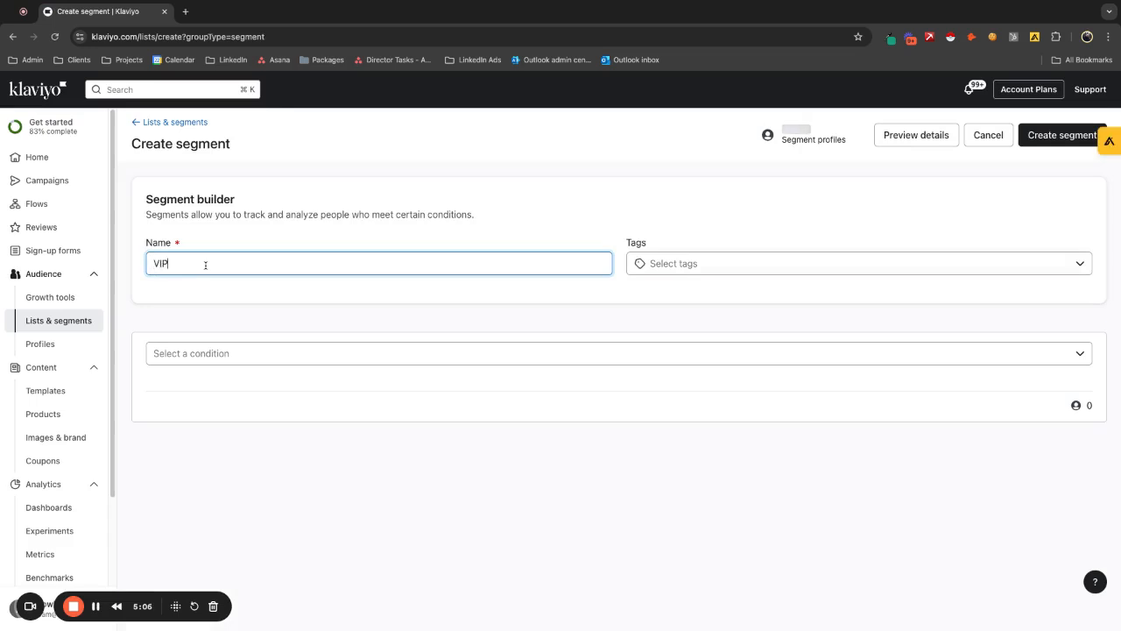
Add a "What someone has done (or not done)" condition to the VIP segment for Placed Order is at least 5.
left_click(208, 359)
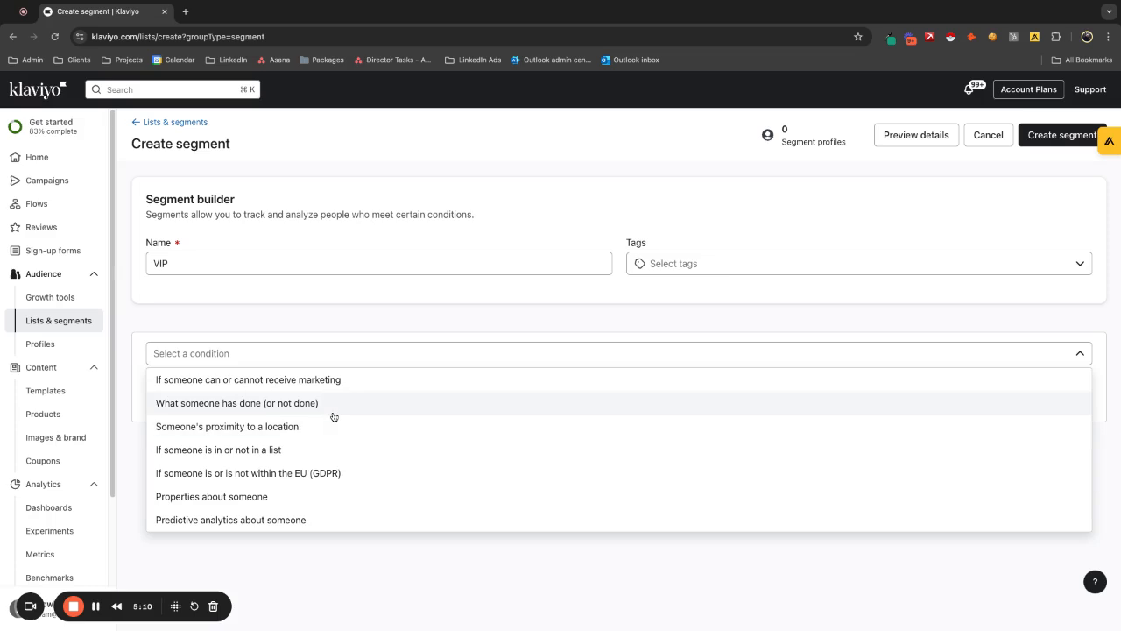
left_click(306, 405)
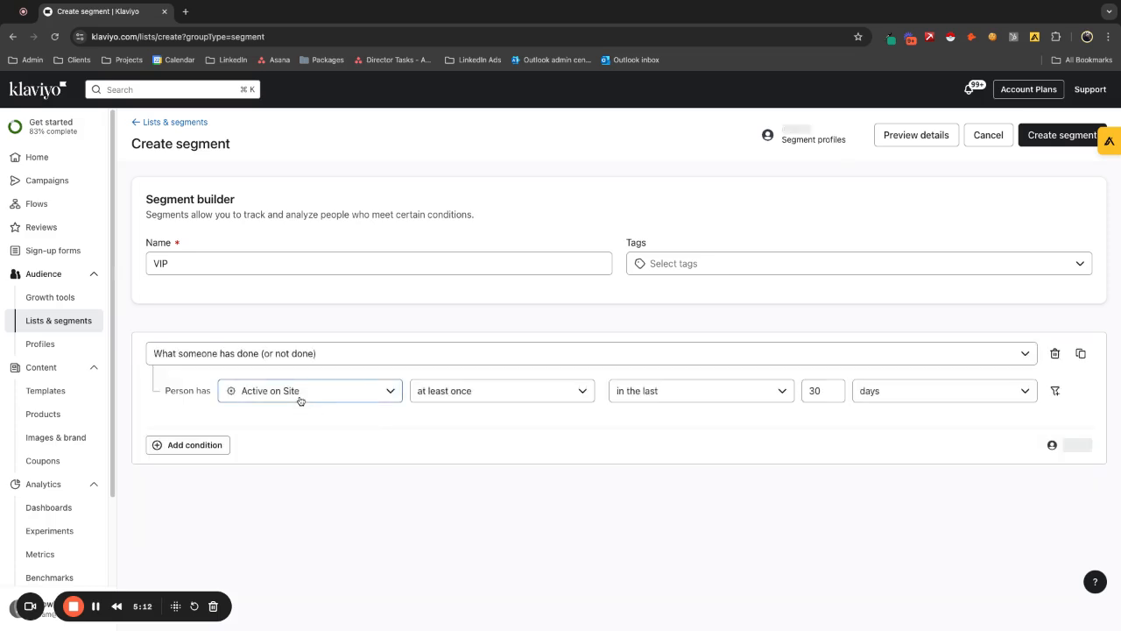
left_click(300, 392)
type("pla")
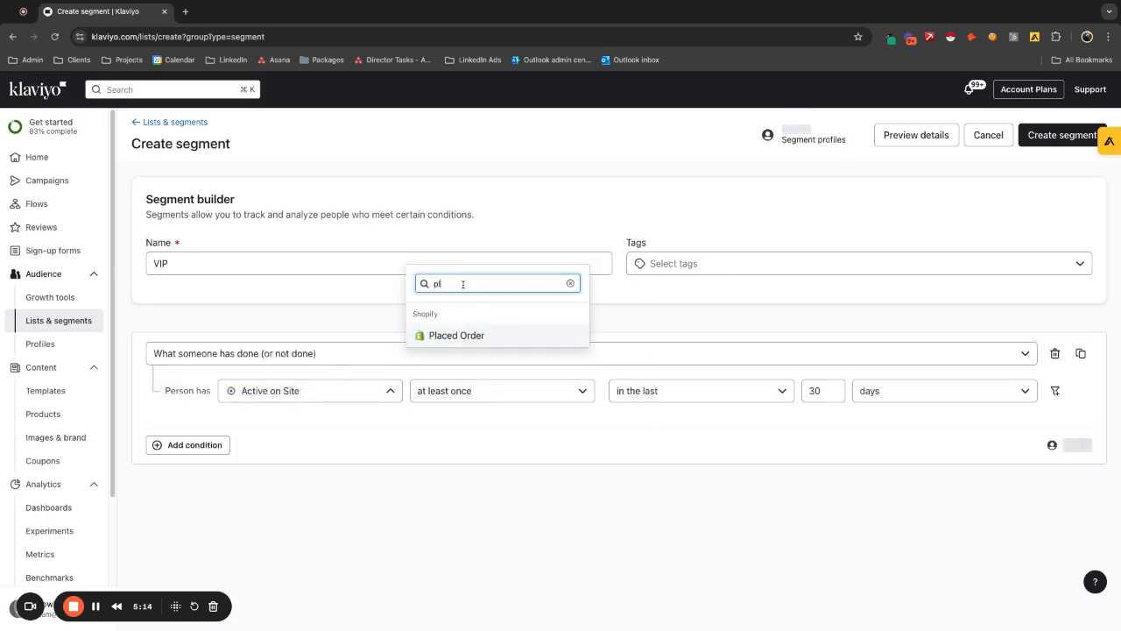
left_click(463, 344)
left_click(488, 391)
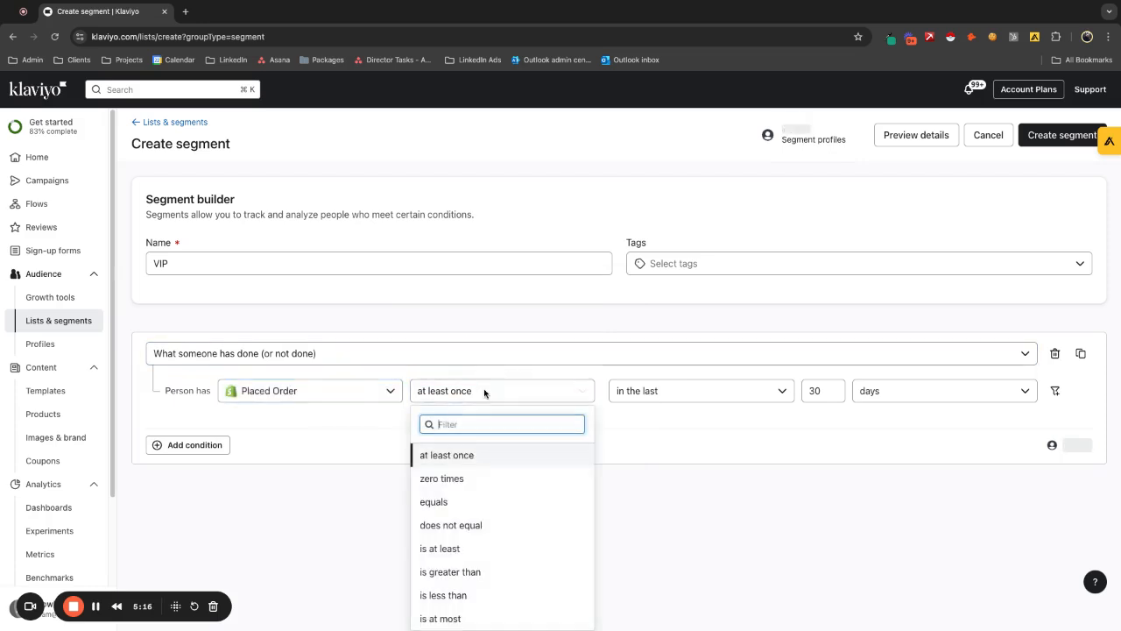
left_click(459, 550)
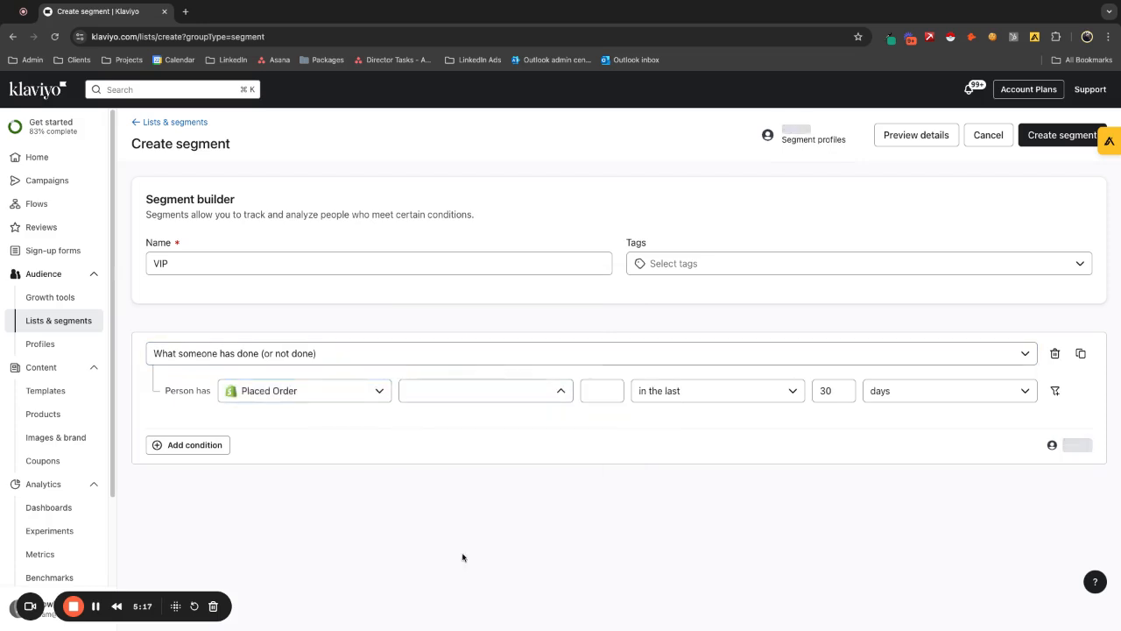
left_click(607, 385)
type("5")
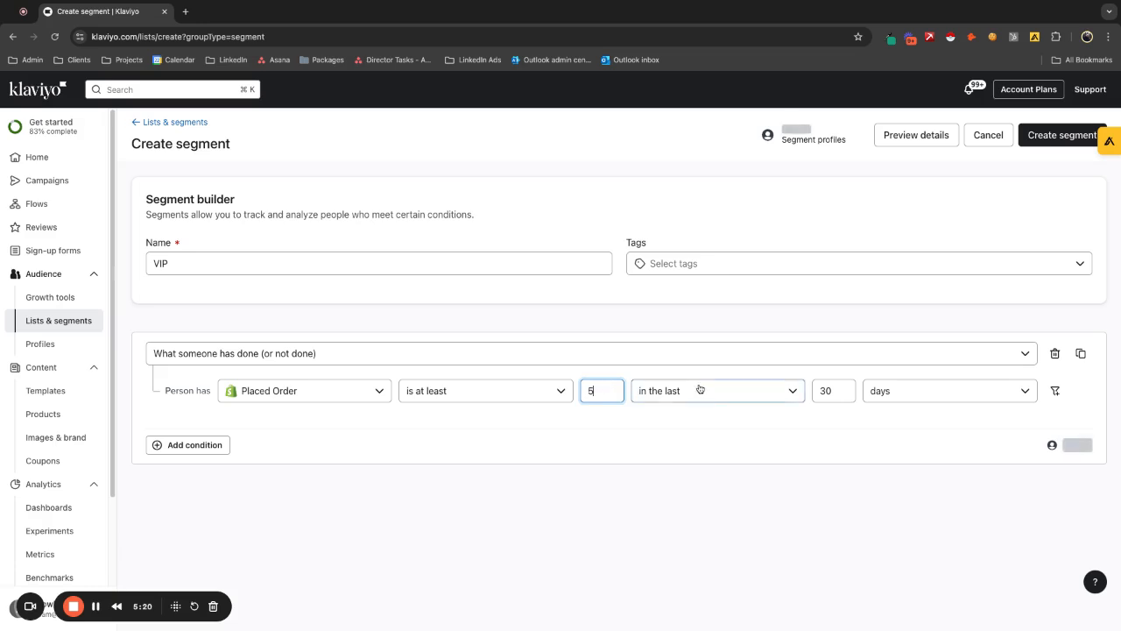
Set the VIP segment's Placed Order timeframe to over all time.
left_click(684, 390)
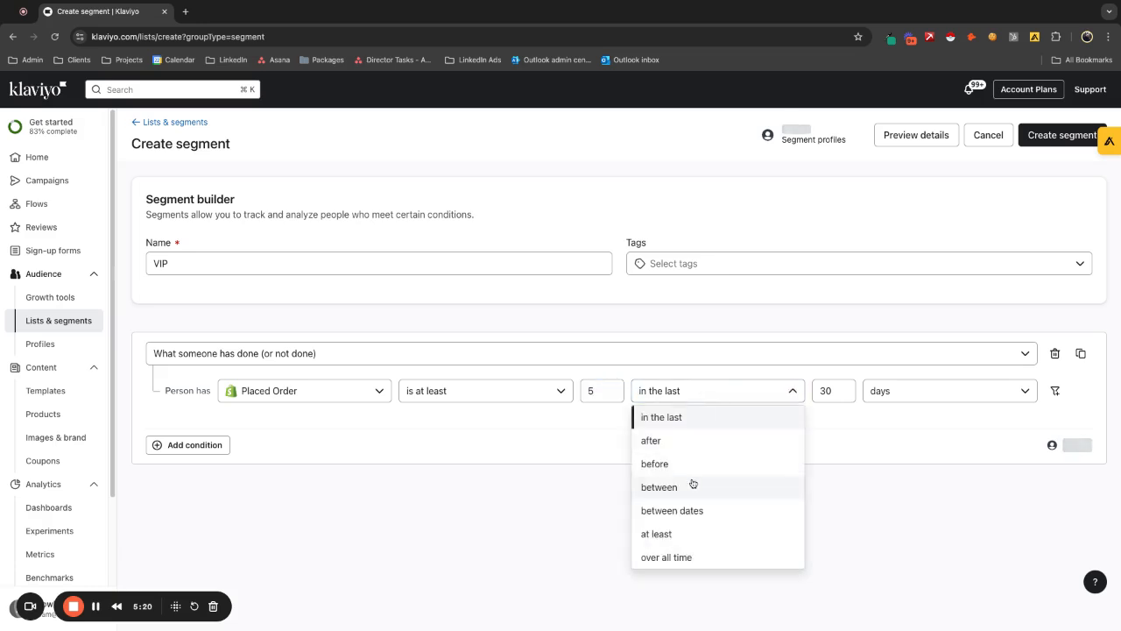
left_click(681, 557)
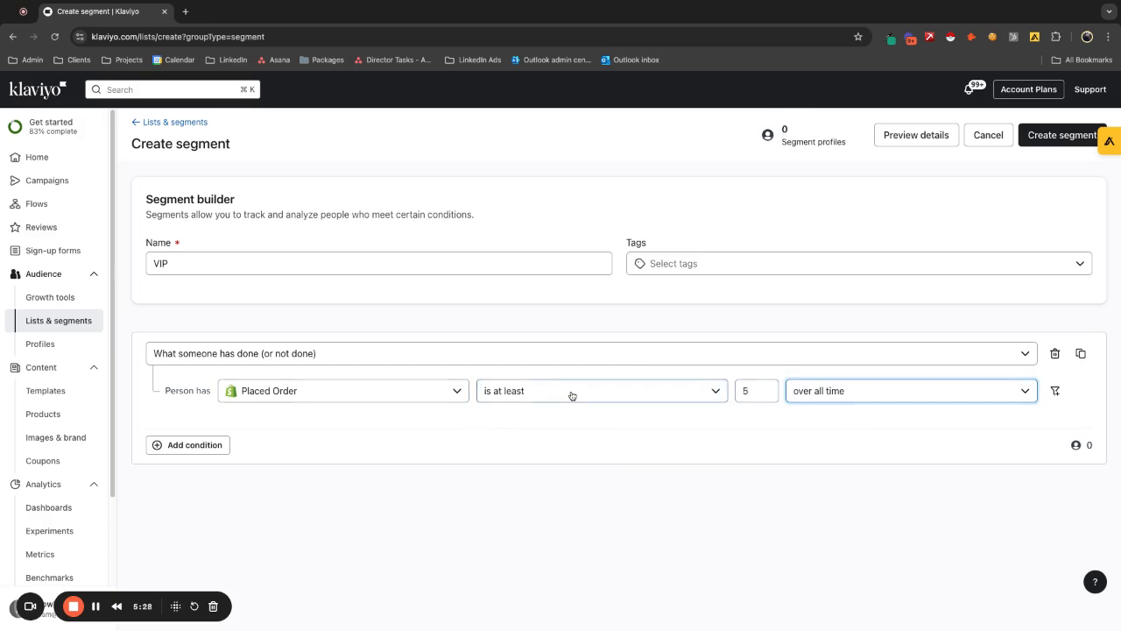
left_click(1055, 392)
left_click(492, 427)
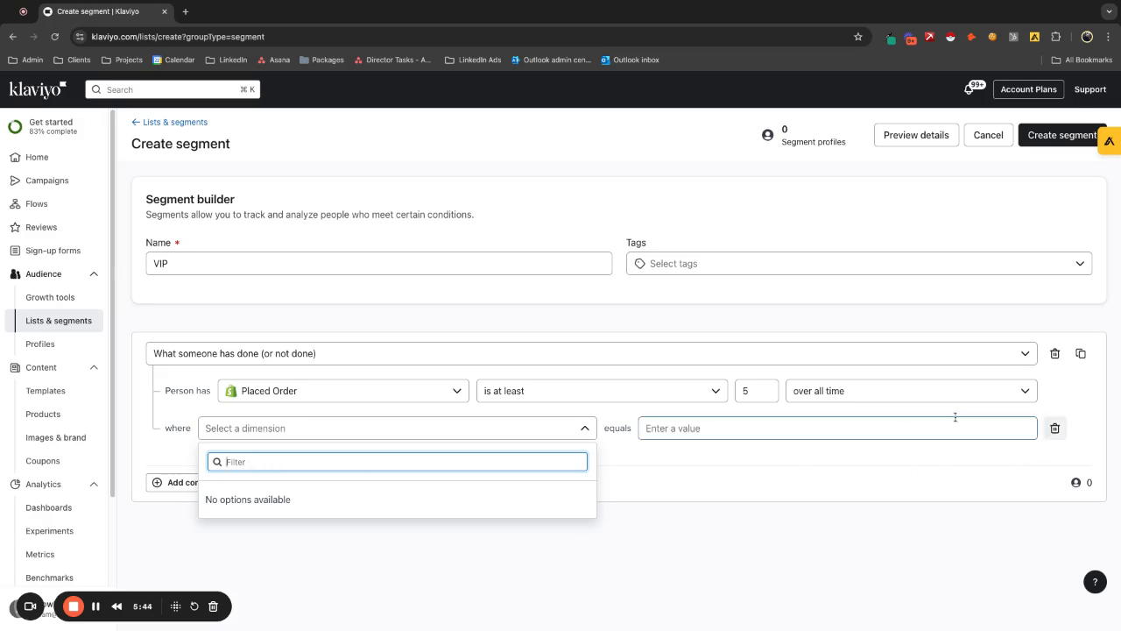
left_click(1055, 428)
Add an OR condition that the person can receive email marketing, and create the VIP segment.
left_click(194, 444)
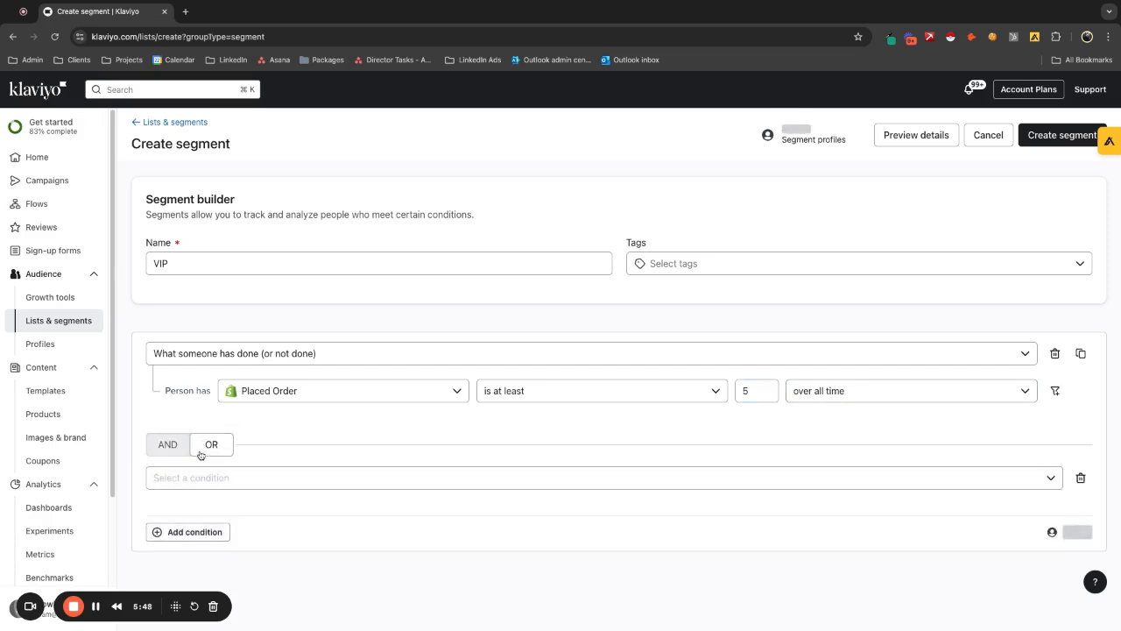
left_click(215, 479)
left_click(240, 314)
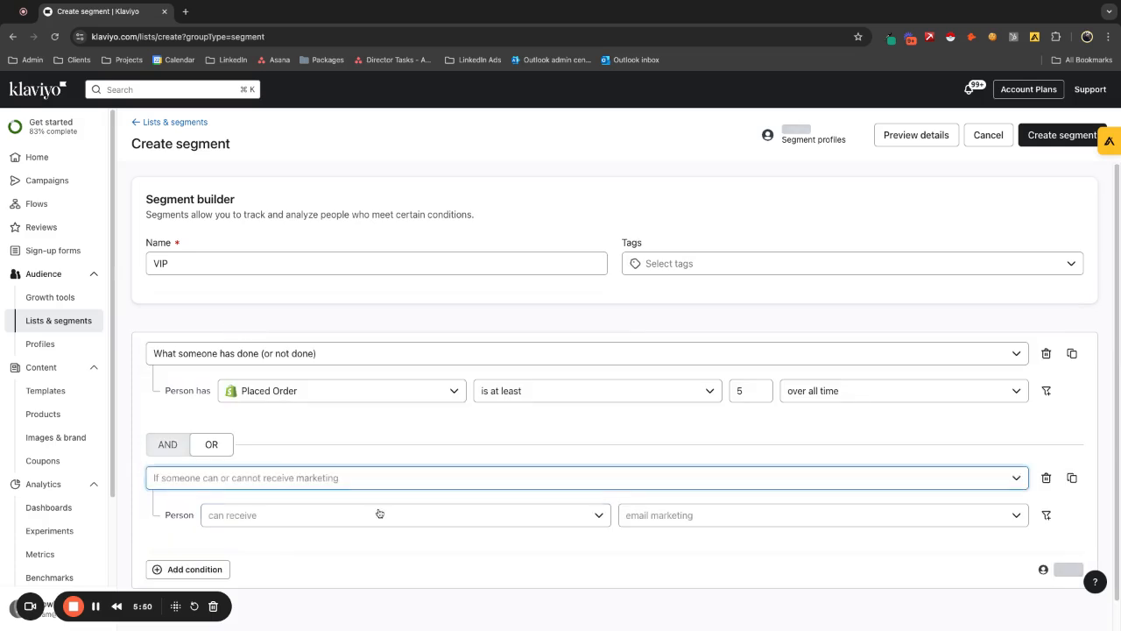
left_click(1054, 135)
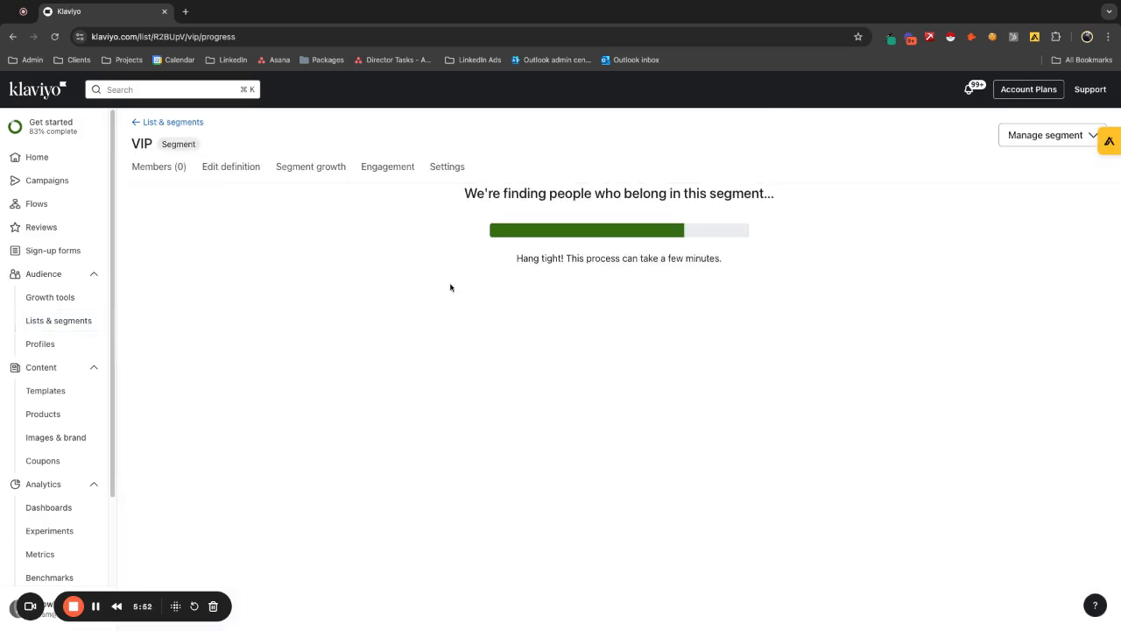
Start another new segment from the lists and segments overview and name it "Non buyer".
left_click(62, 329)
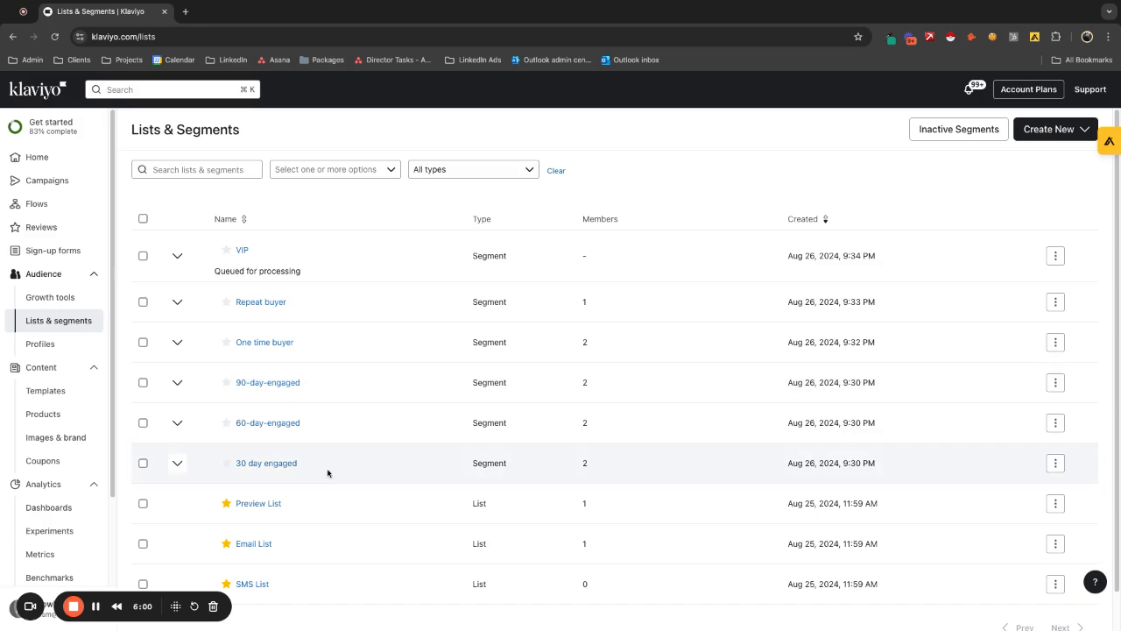
left_click(1044, 129)
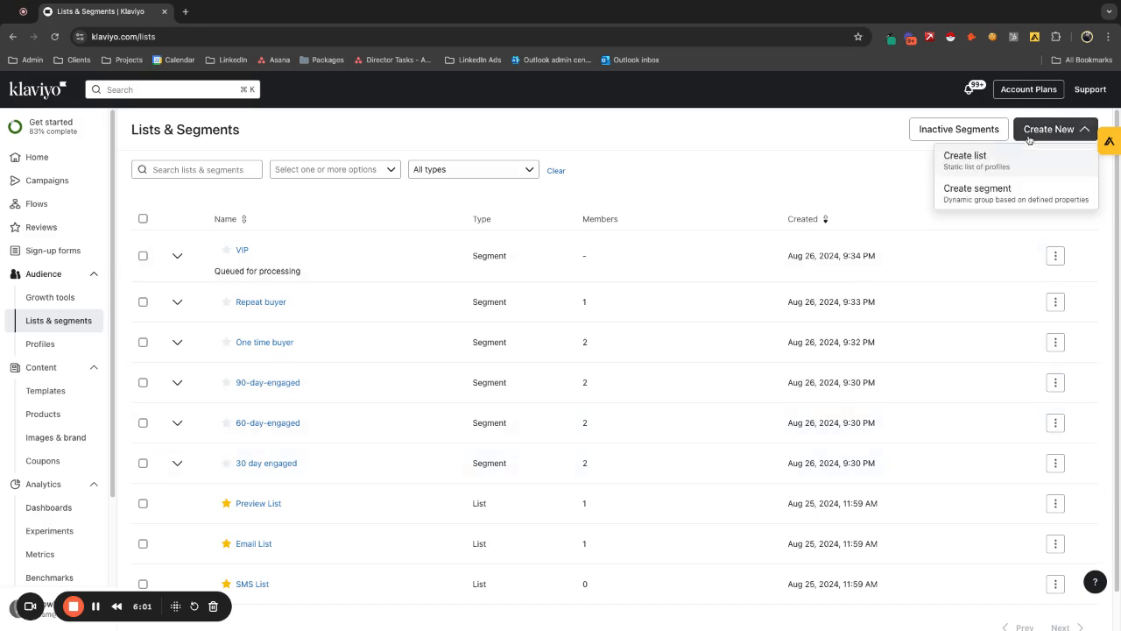
left_click(998, 199)
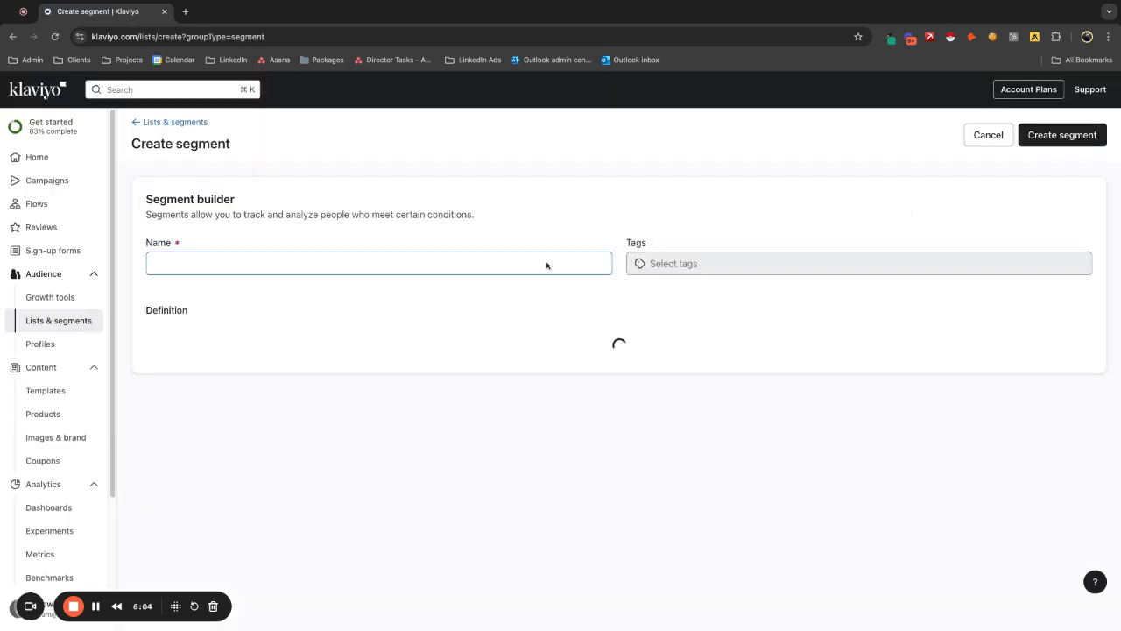
type("Non buyer")
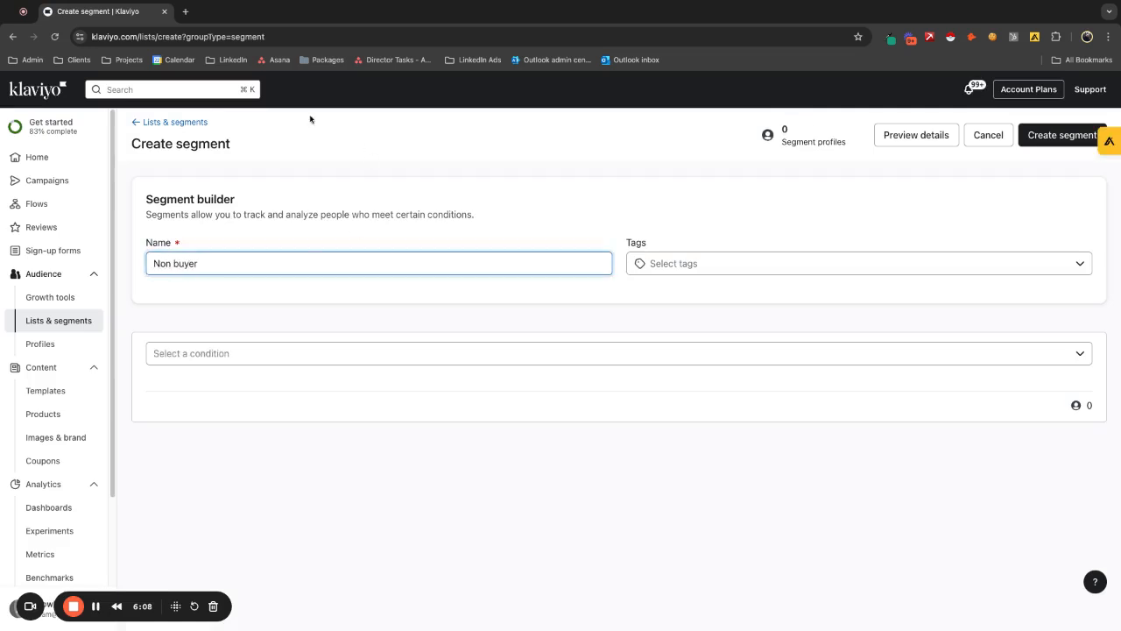
Add a "What someone has done (or not done)" condition to the Non buyer segment for Placed Order zero times over all time.
left_click(282, 367)
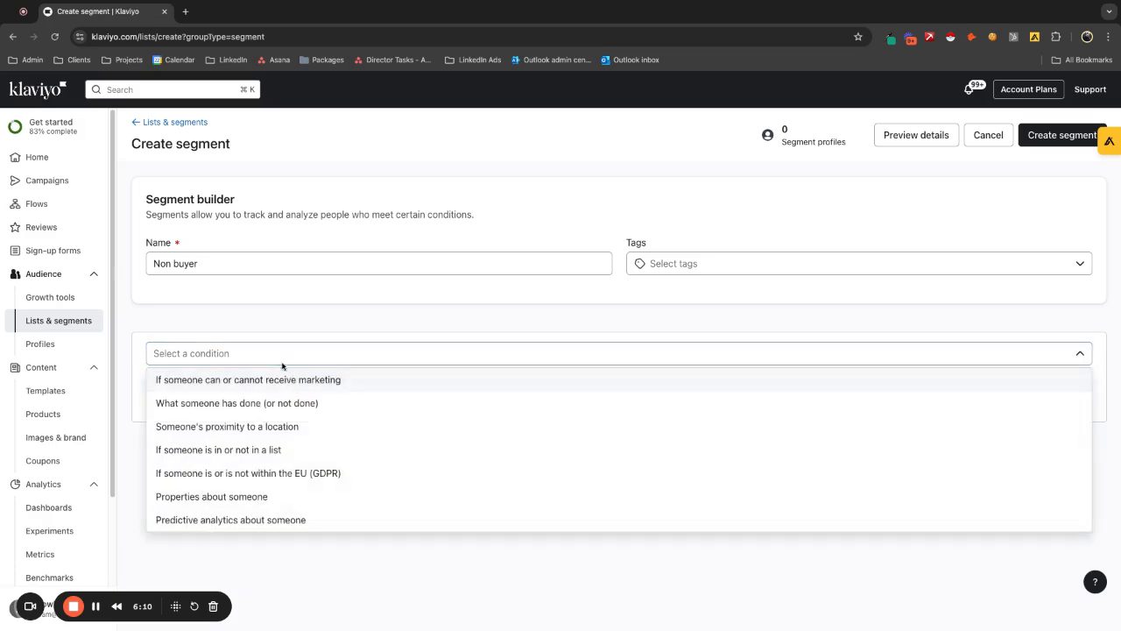
left_click(250, 403)
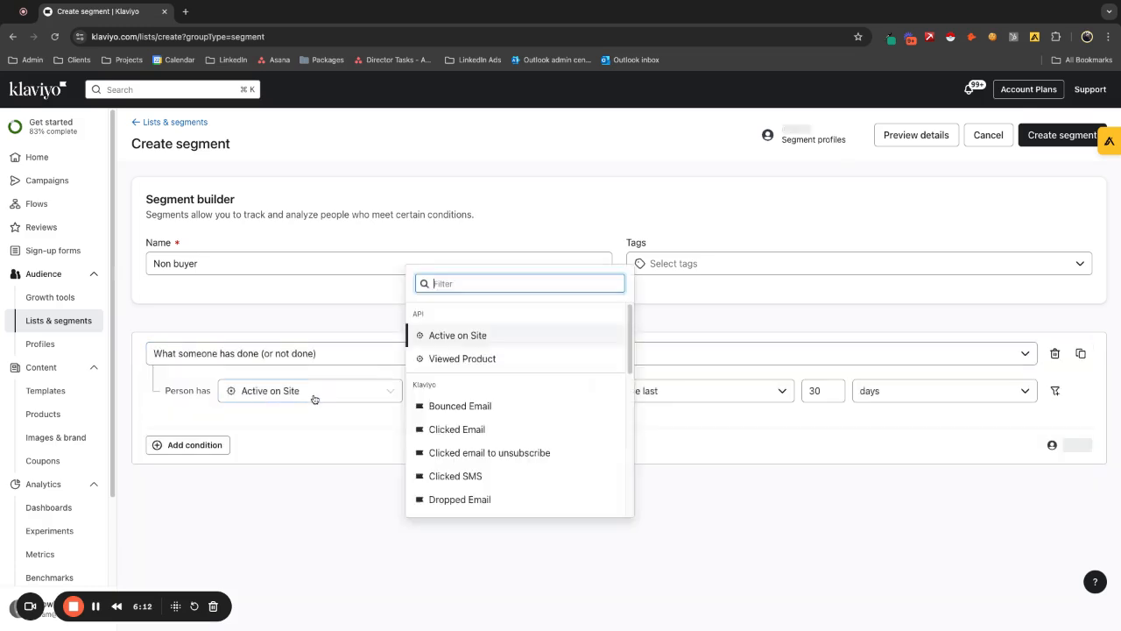
type("pl")
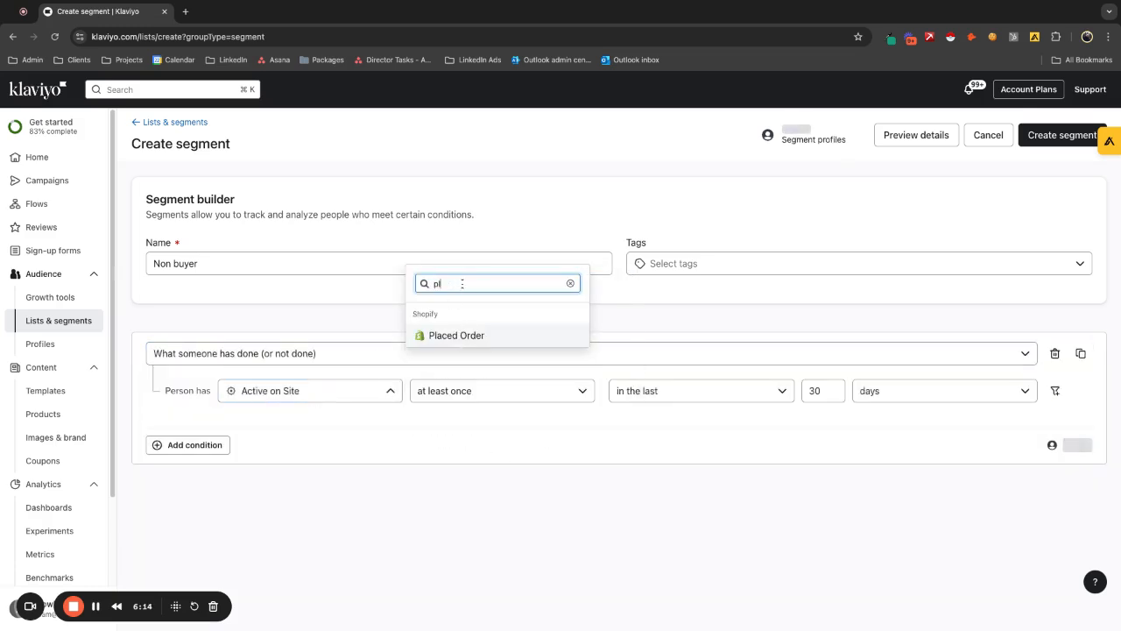
left_click(468, 334)
left_click(465, 391)
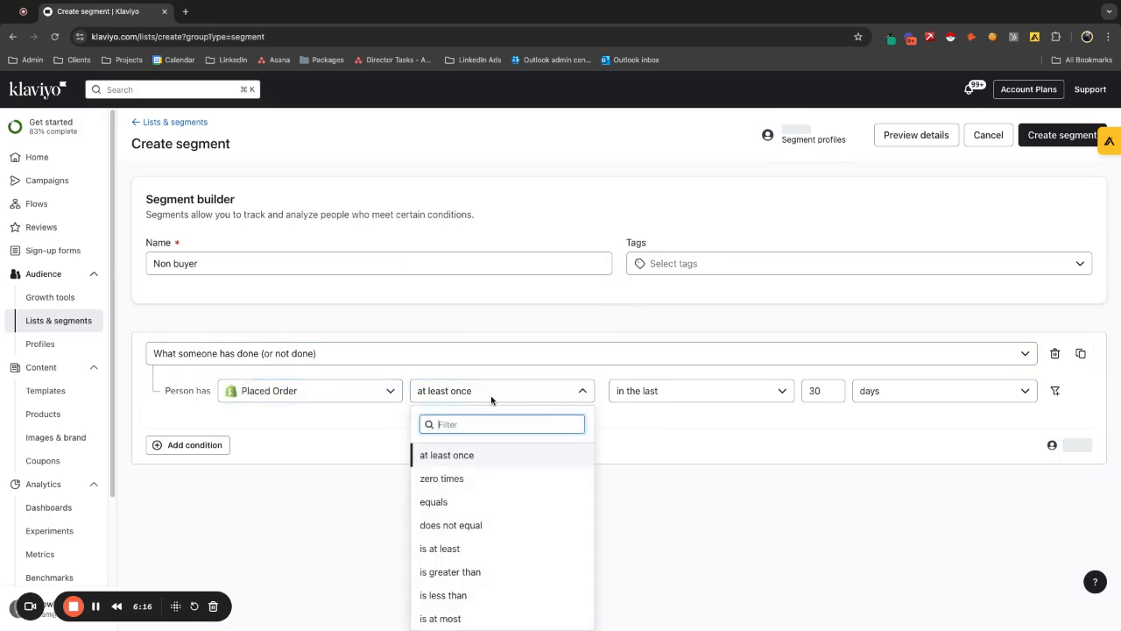
left_click(469, 482)
left_click(671, 395)
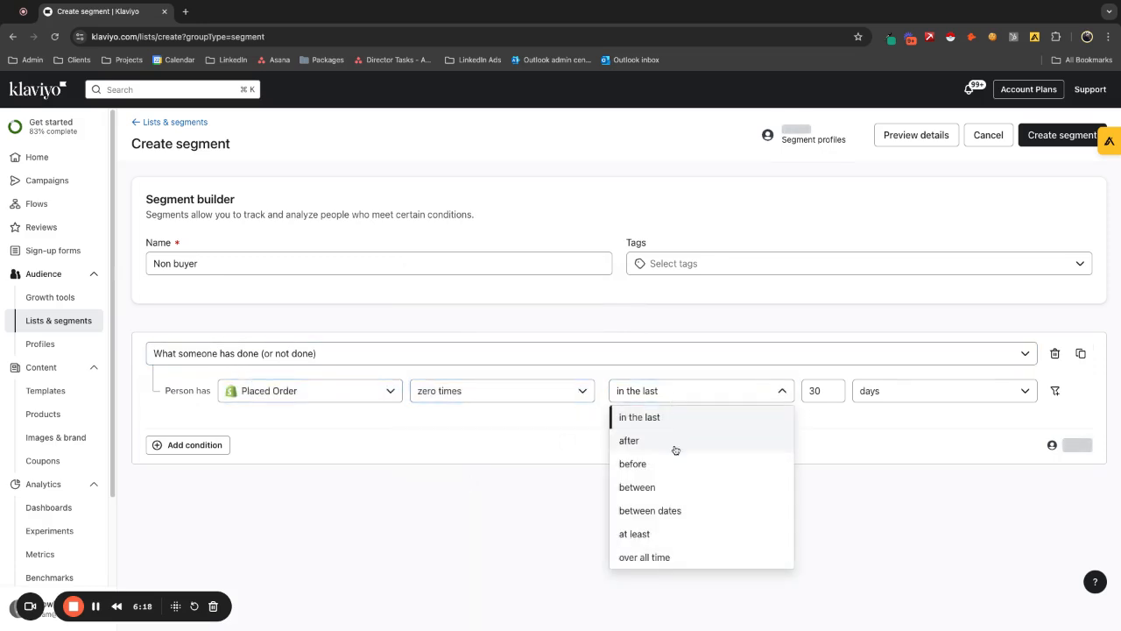
left_click(674, 558)
Add an OR condition that the person can receive email marketing, and create the Non buyer segment.
left_click(188, 444)
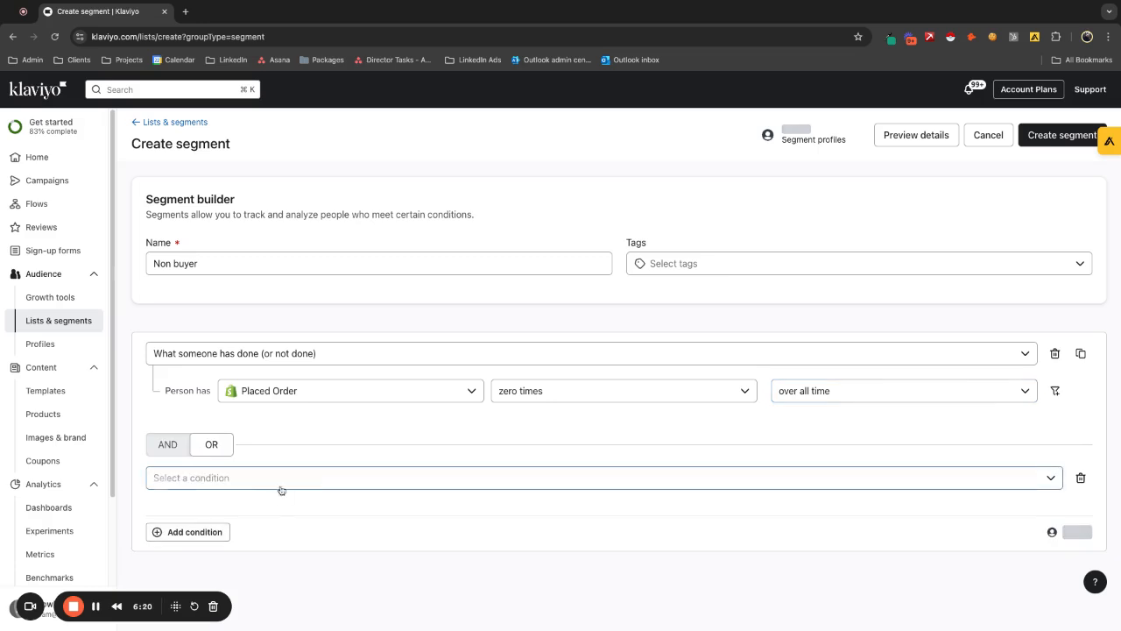
left_click(265, 488)
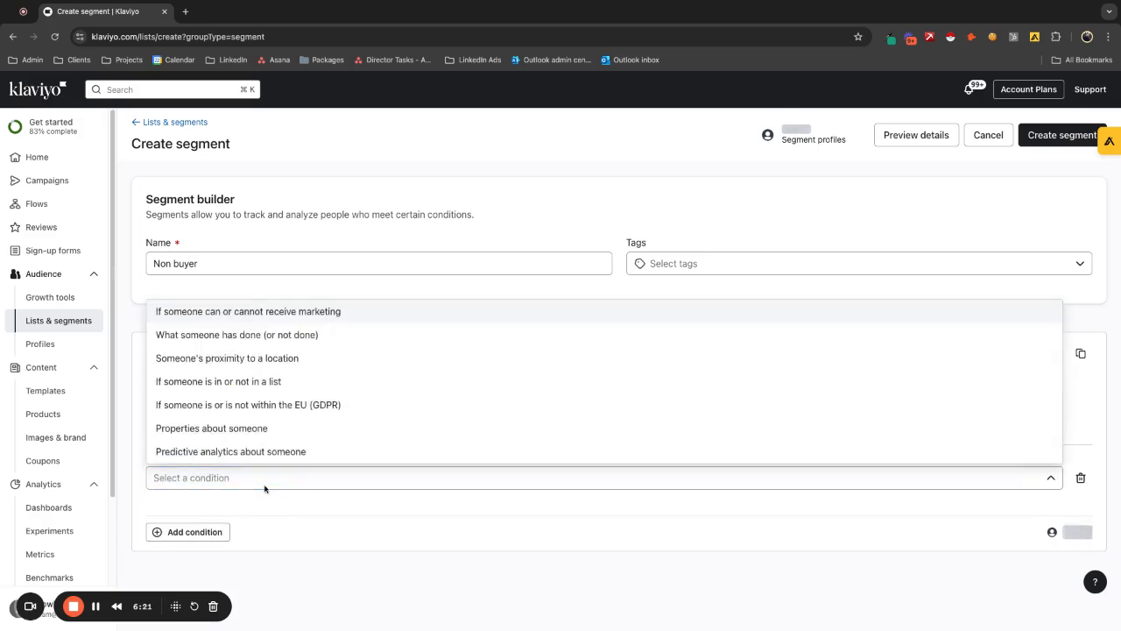
left_click(283, 313)
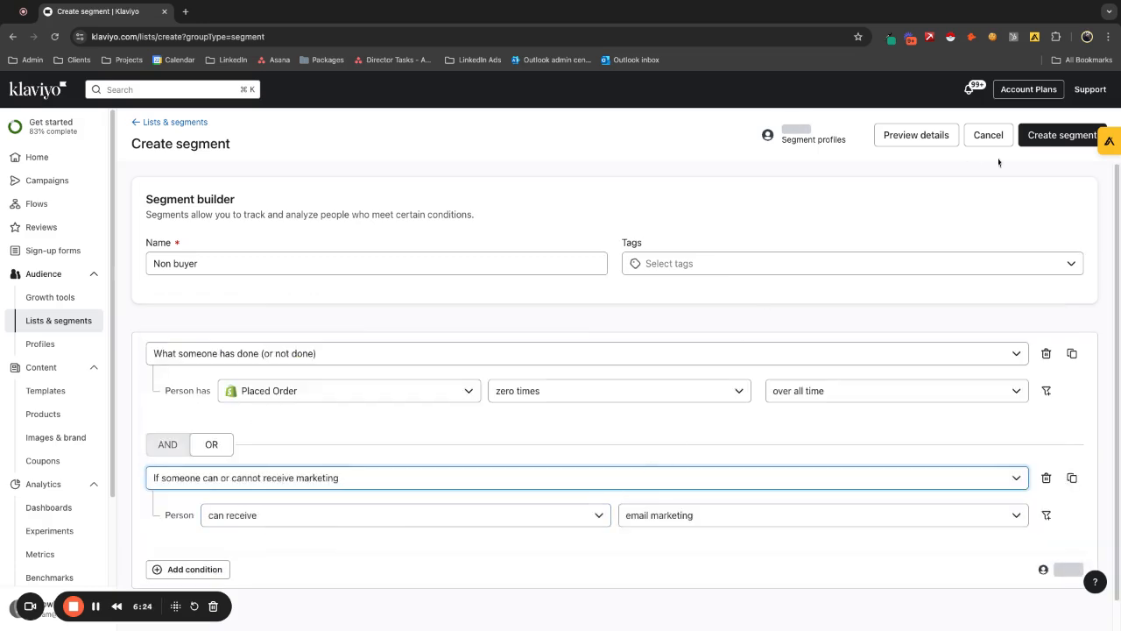
left_click(1051, 137)
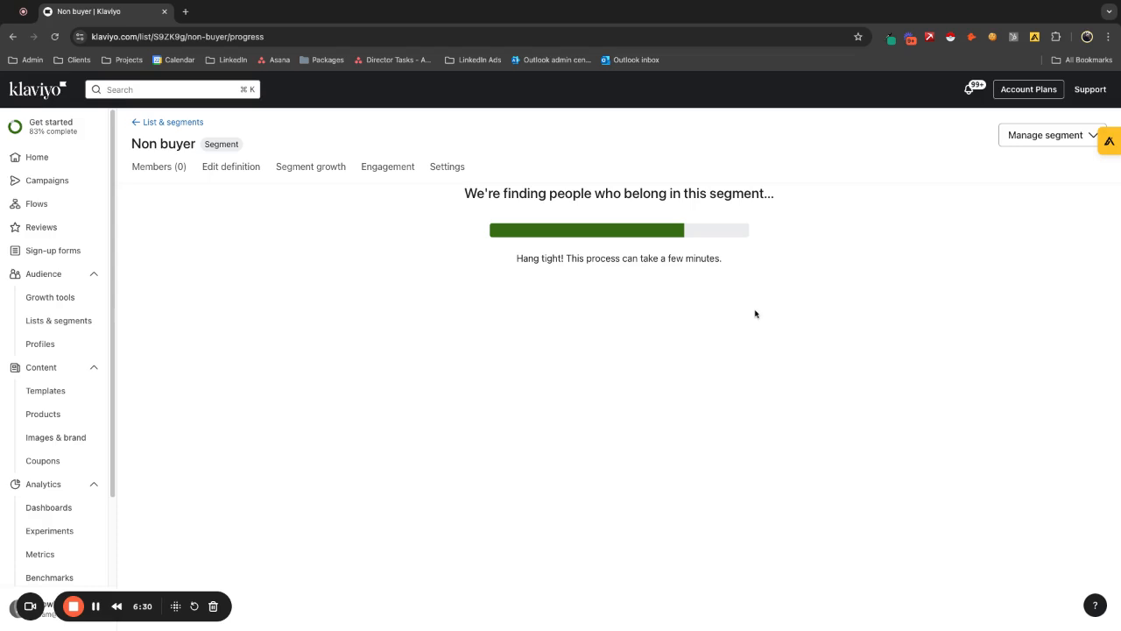
Clone the Non buyer segment and remove the email marketing condition from the copy.
left_click(1082, 138)
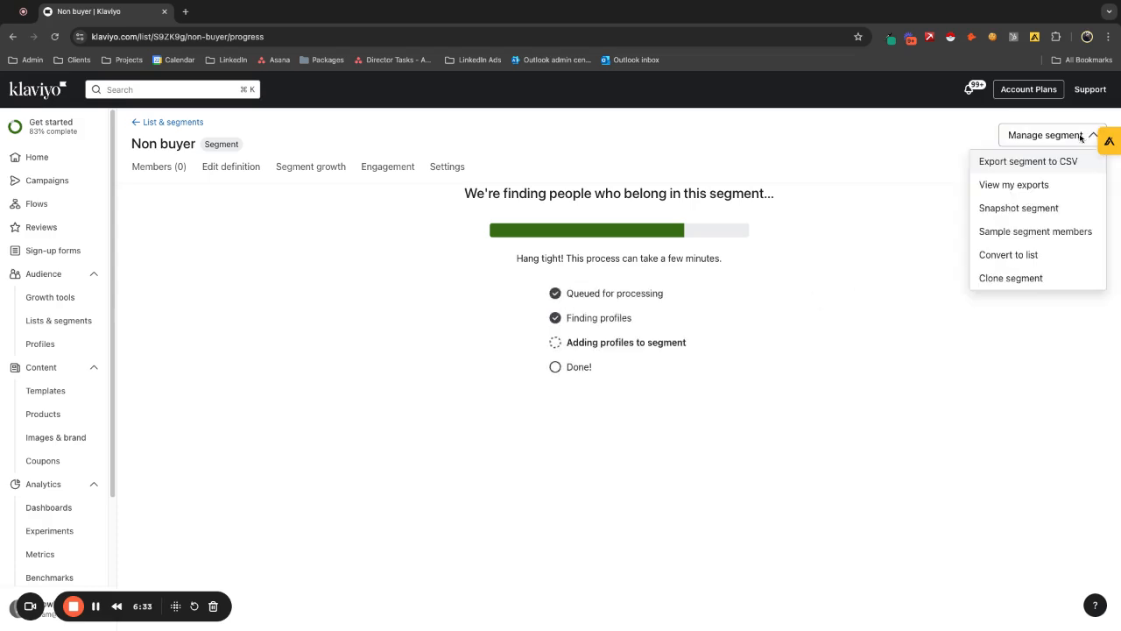
left_click(1019, 277)
scroll(852, 398, "down", 1)
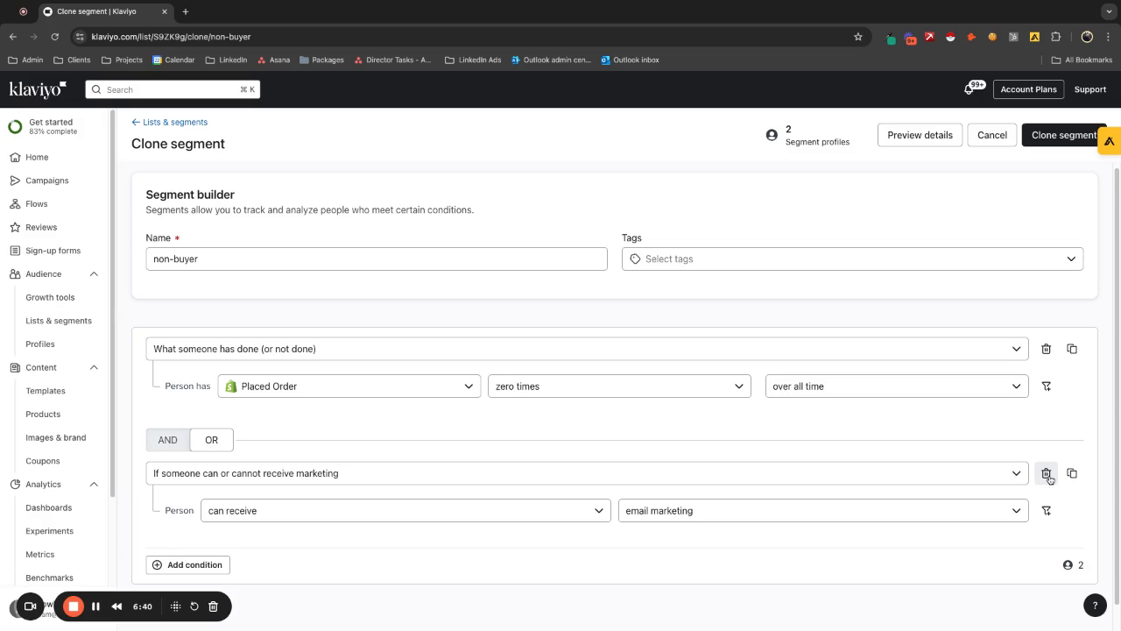
left_click(1047, 474)
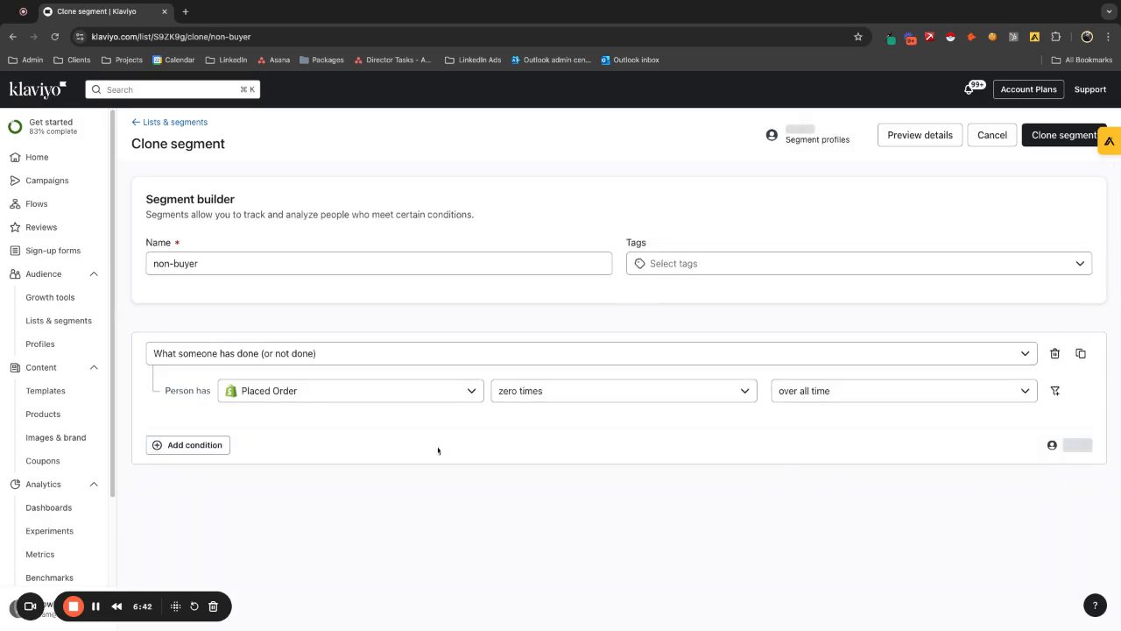
Name the clone "non buyer & 90 day engaged" and add a separate AND condition group with "What someone has done (or not done)".
left_click(218, 265)
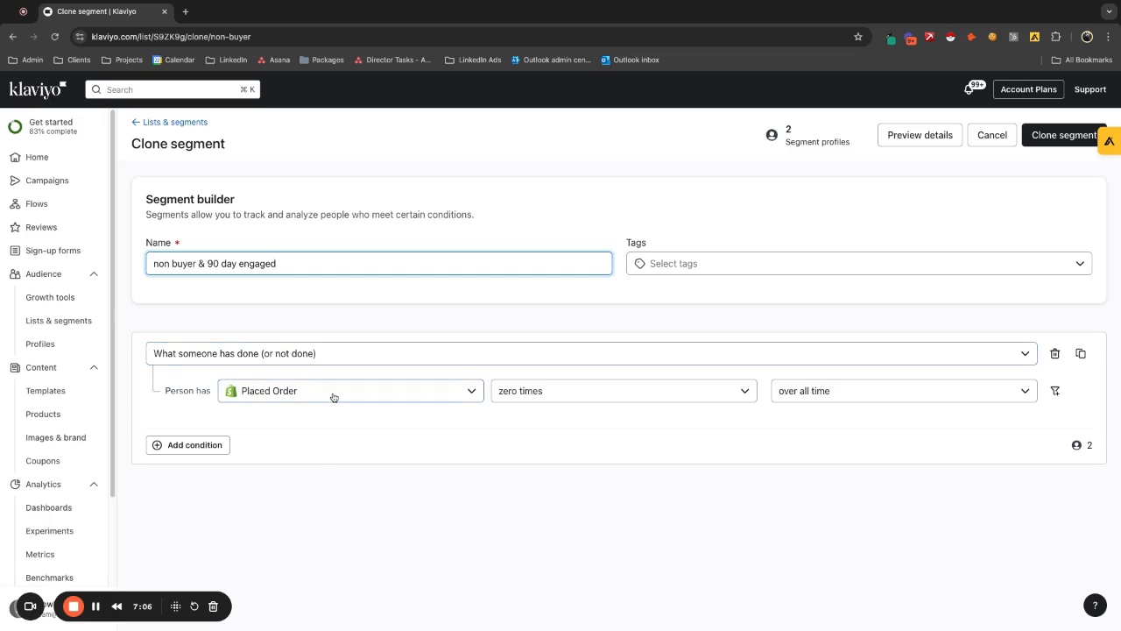
left_click(198, 445)
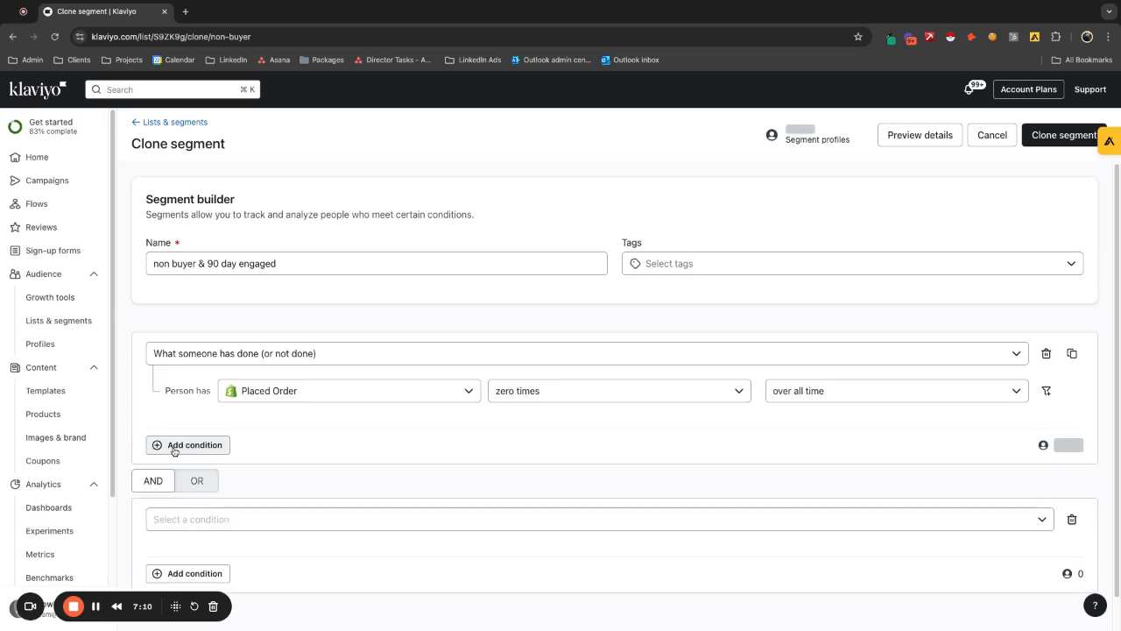
scroll(371, 463, "down", 1)
left_click(215, 487)
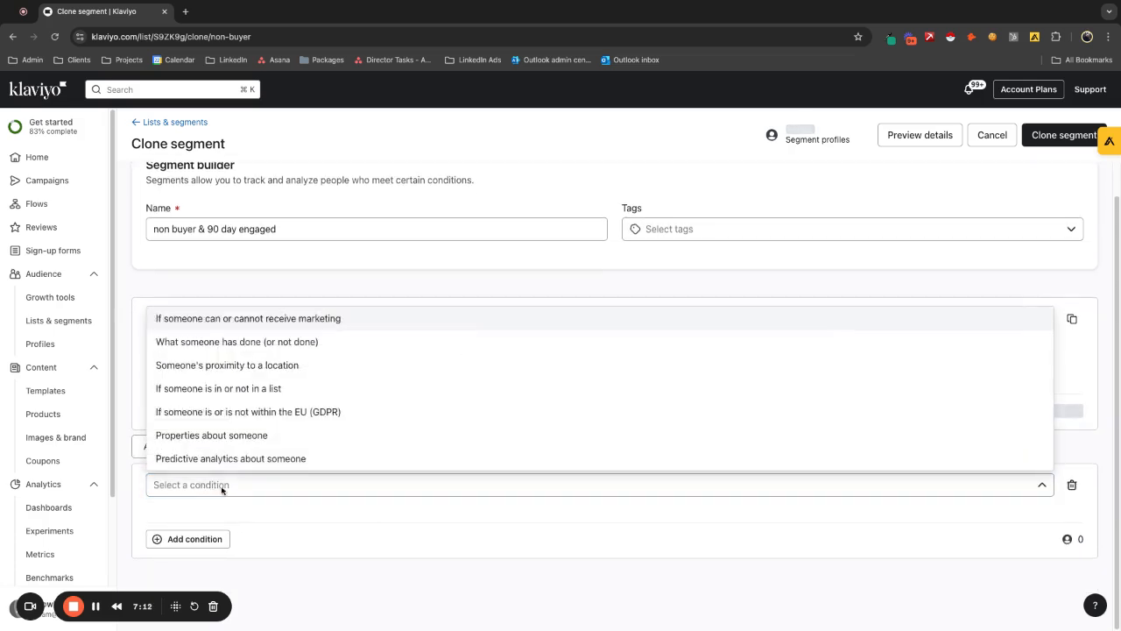
left_click(222, 342)
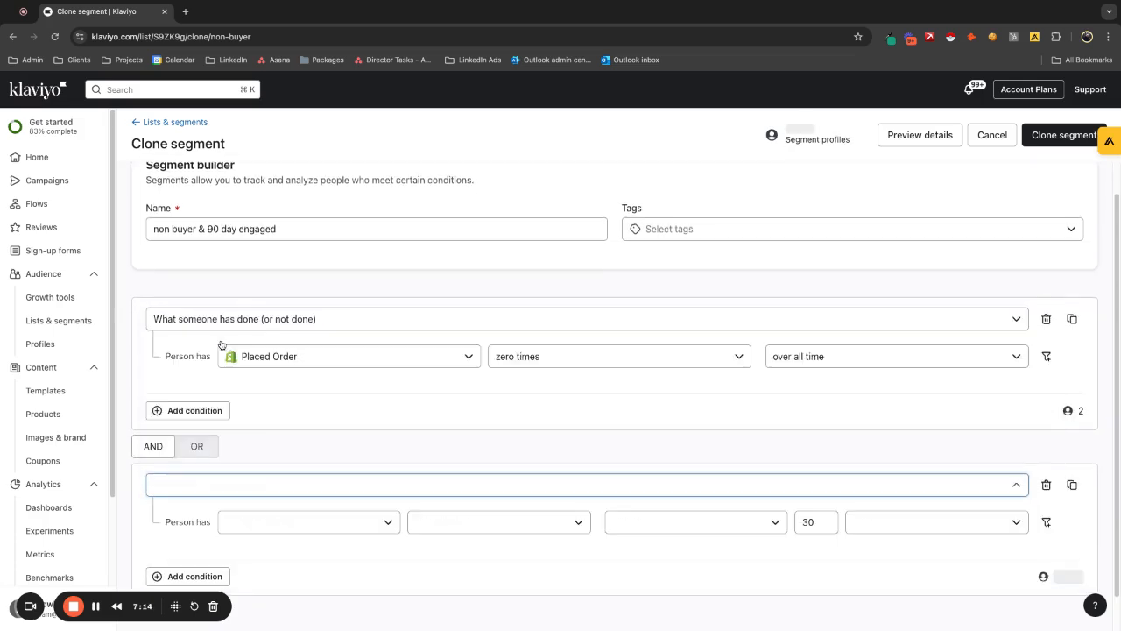
scroll(306, 473, "down", 1)
left_click(306, 488)
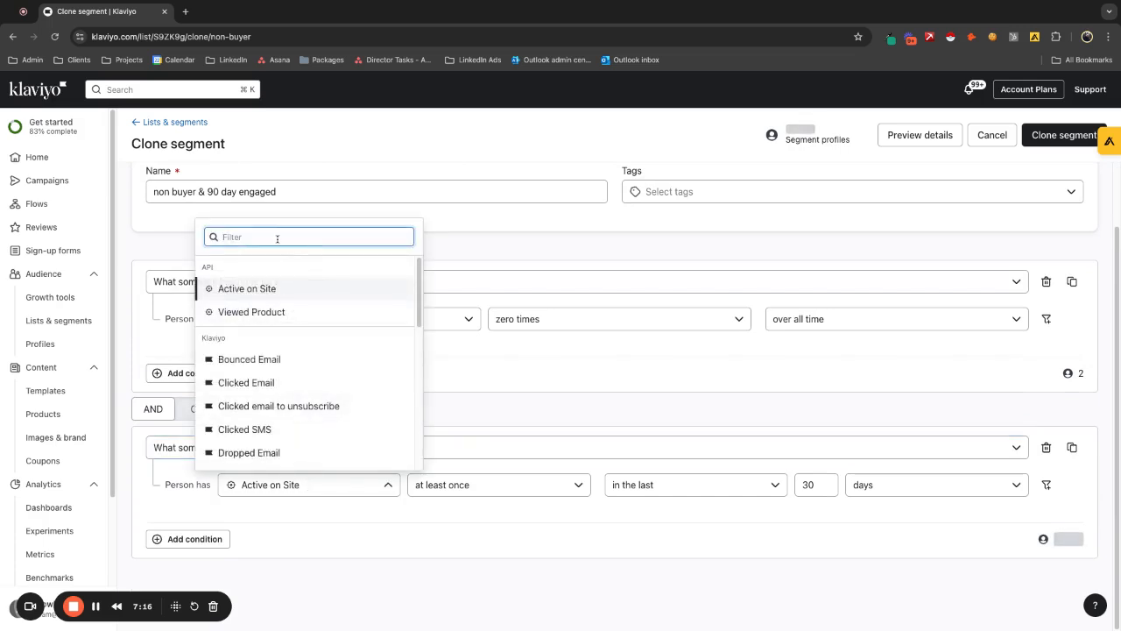
type("pl")
left_click(253, 295)
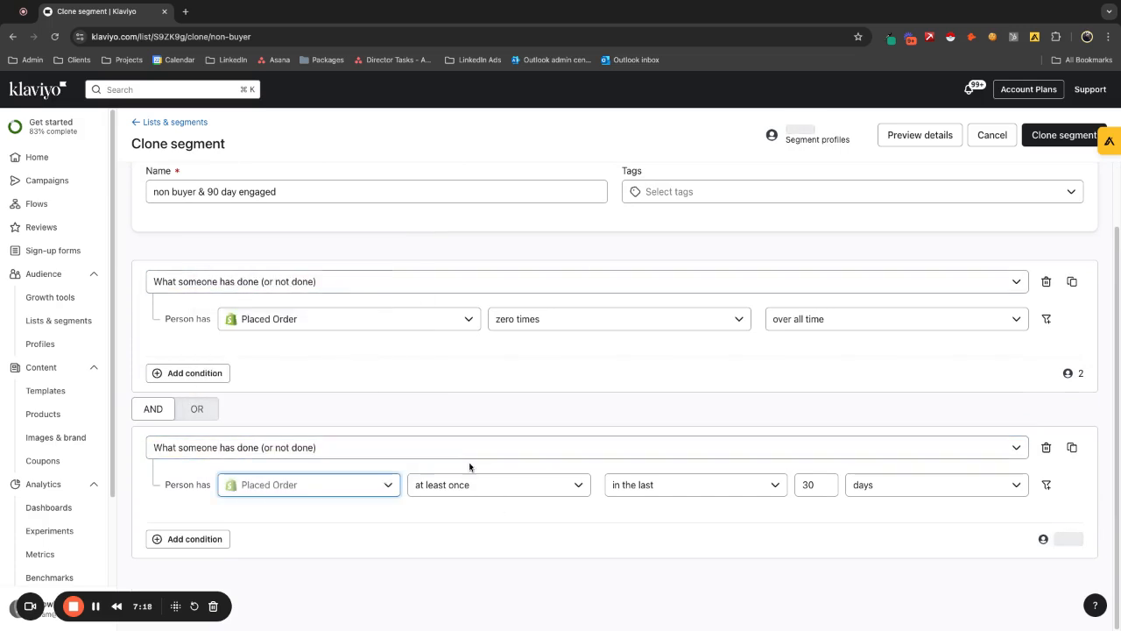
left_click(505, 491)
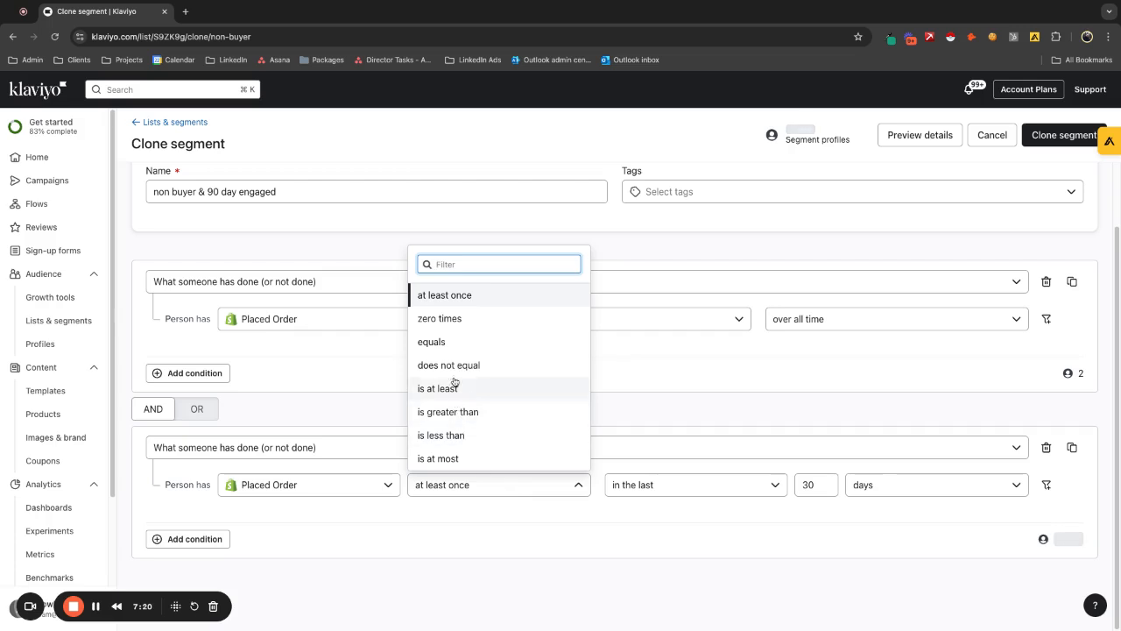
Set the second group's condition to Opened Email at least once in the last 90 days.
left_click(362, 491)
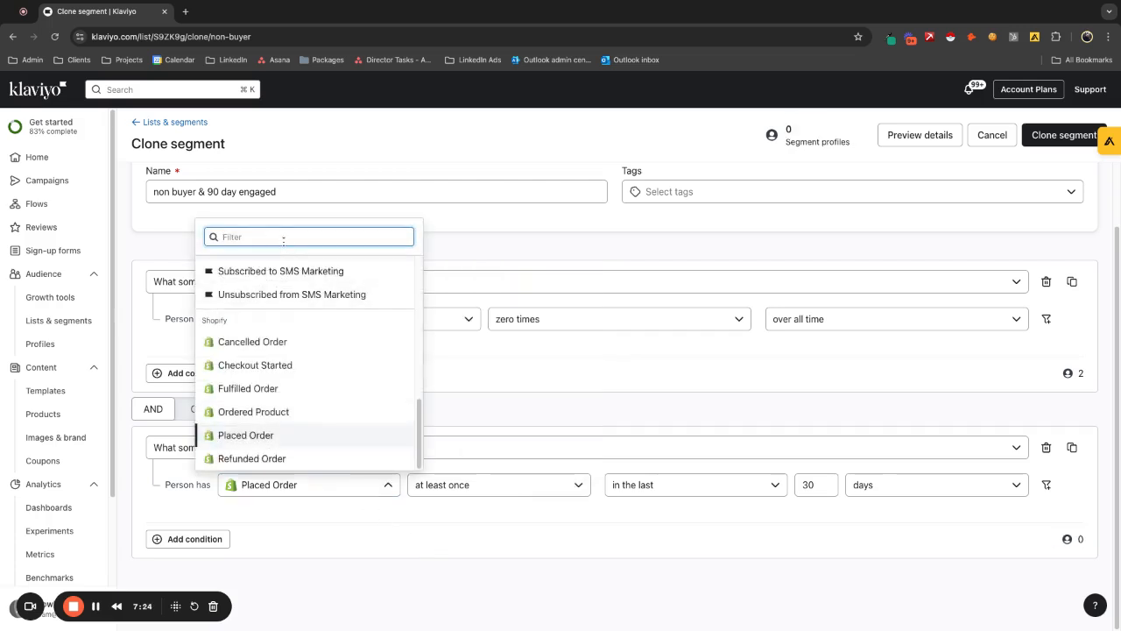
type("op")
left_click(279, 311)
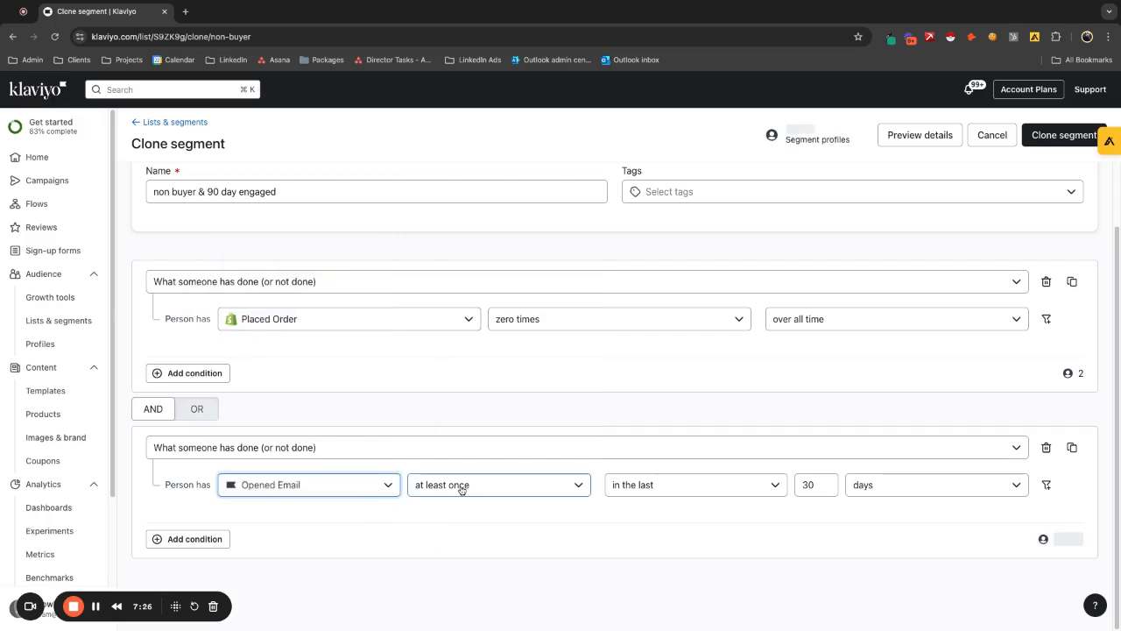
double_click(810, 485)
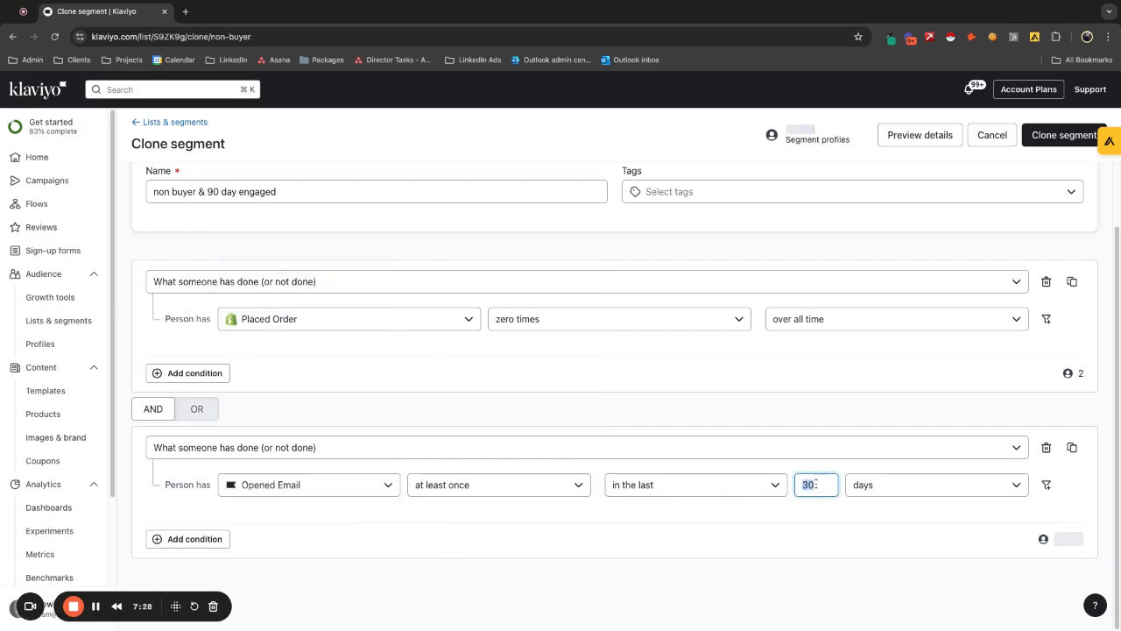
type("90")
Add an OR condition to the second group: person has Clicked Email at least once in the last 90 days.
left_click(178, 541)
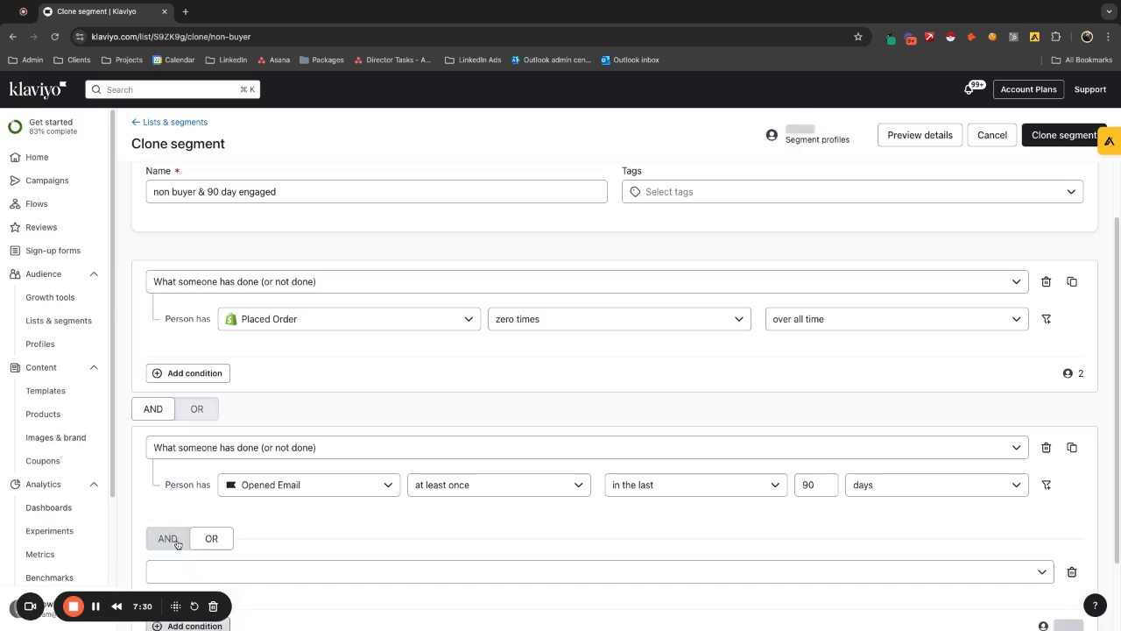
scroll(383, 535, "down", 1)
left_click(199, 529)
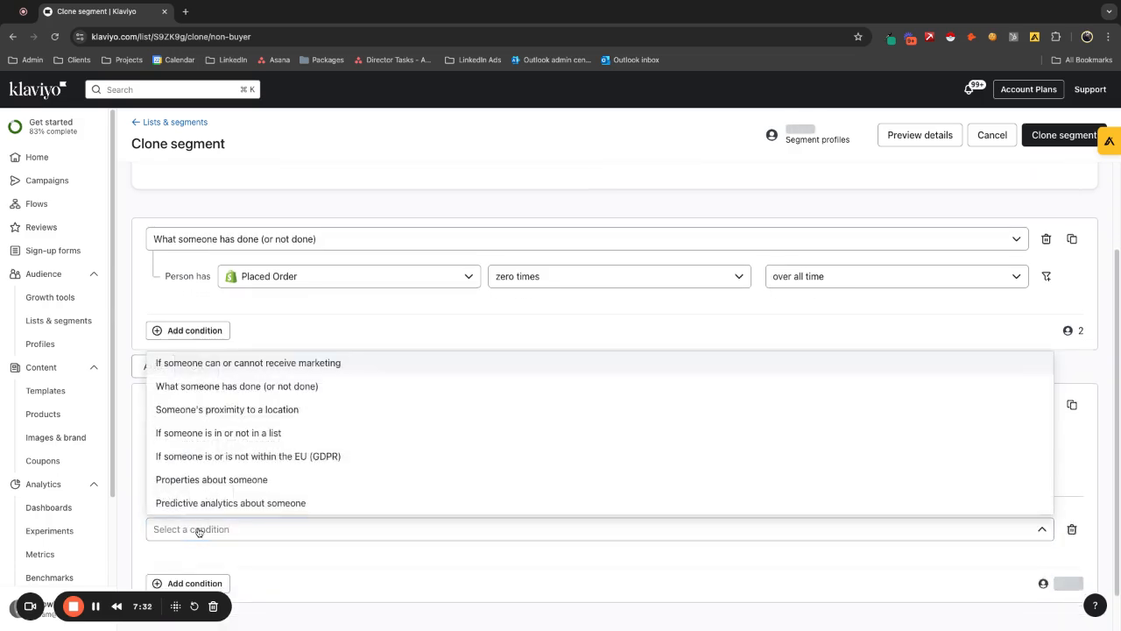
left_click(248, 393)
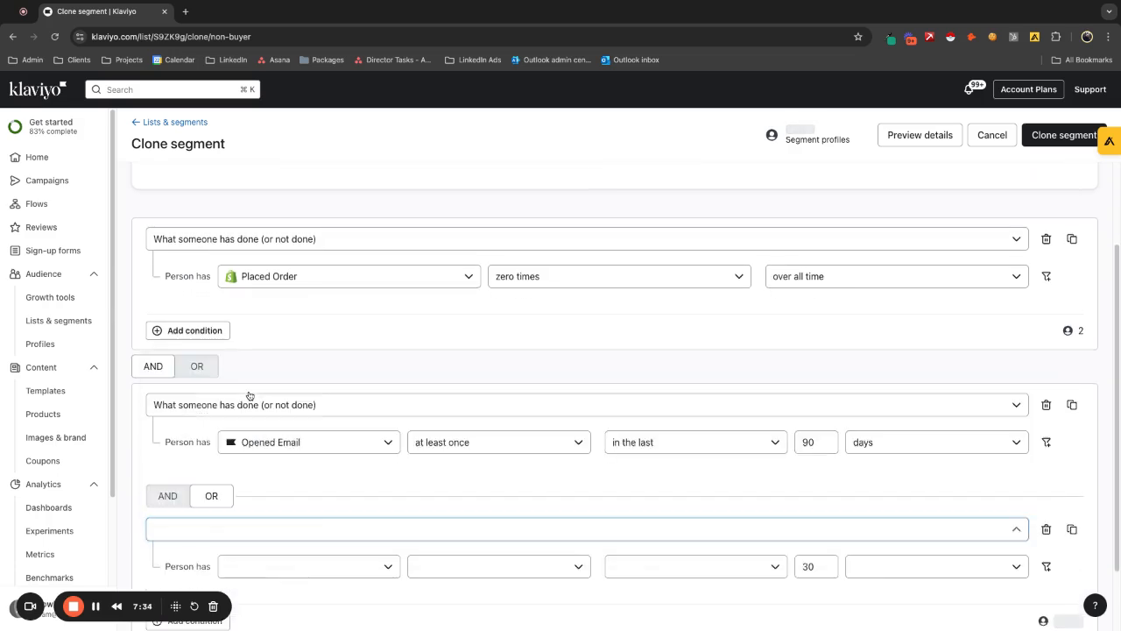
scroll(327, 481, "down", 2)
left_click(326, 485)
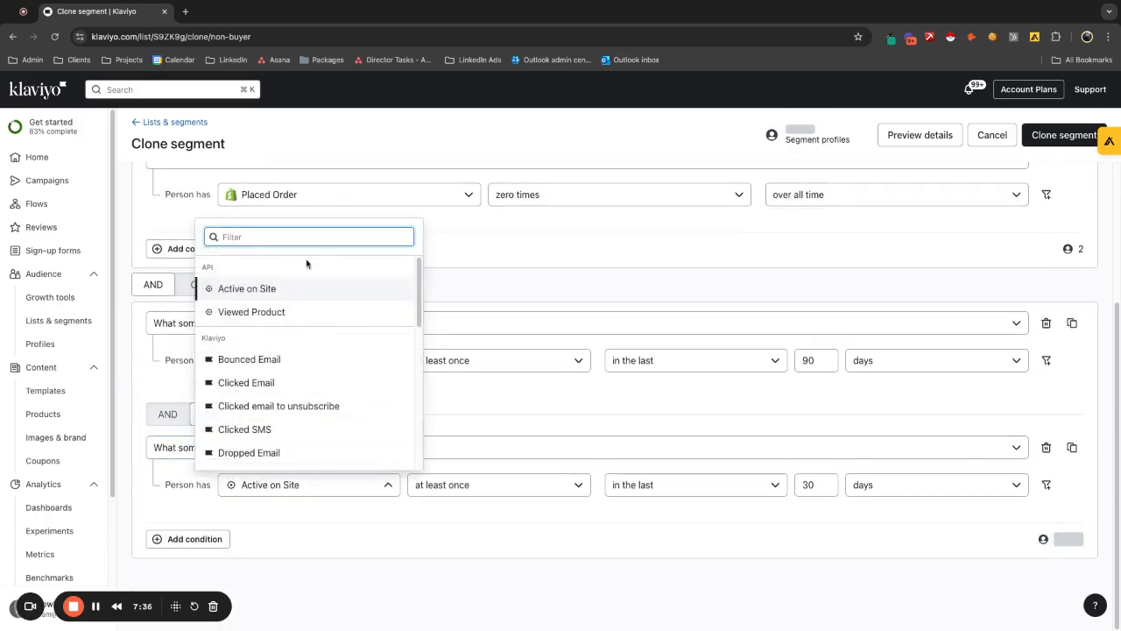
type("cl")
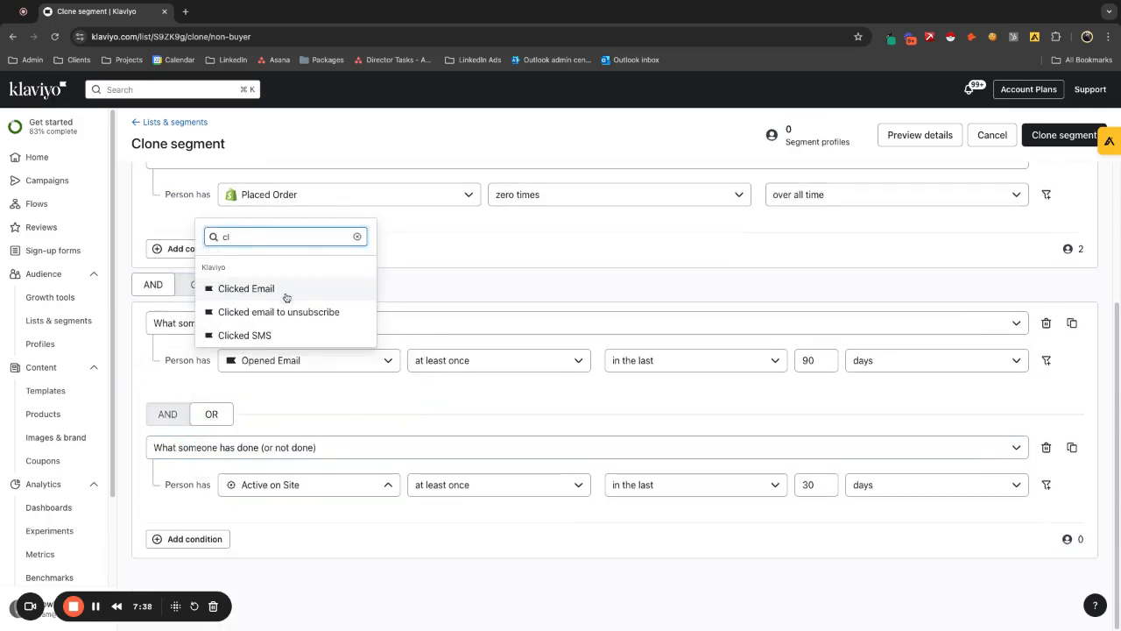
left_click(283, 294)
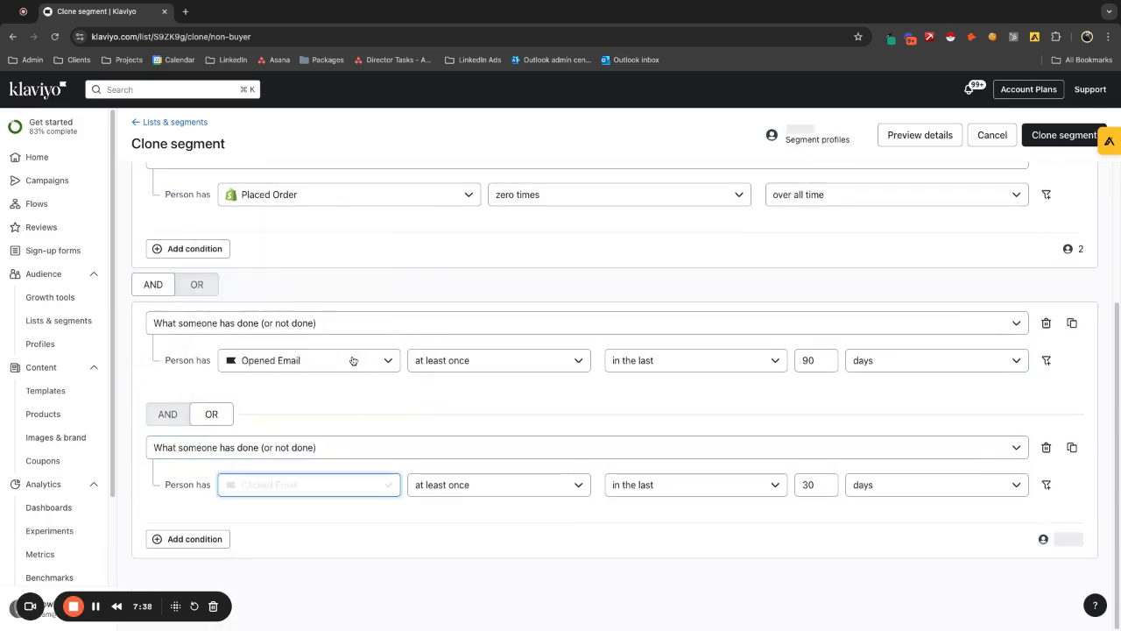
double_click(813, 487)
type("90")
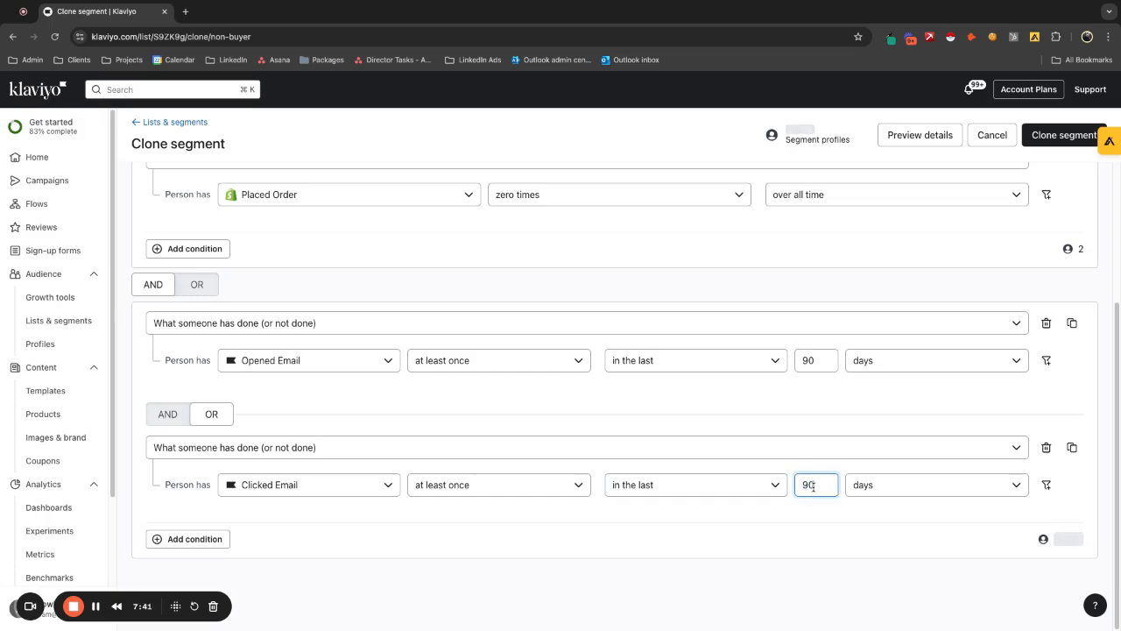
Add a separate AND condition group requiring that the person can receive email marketing.
left_click(203, 540)
scroll(262, 526, "down", 2)
left_click(167, 452)
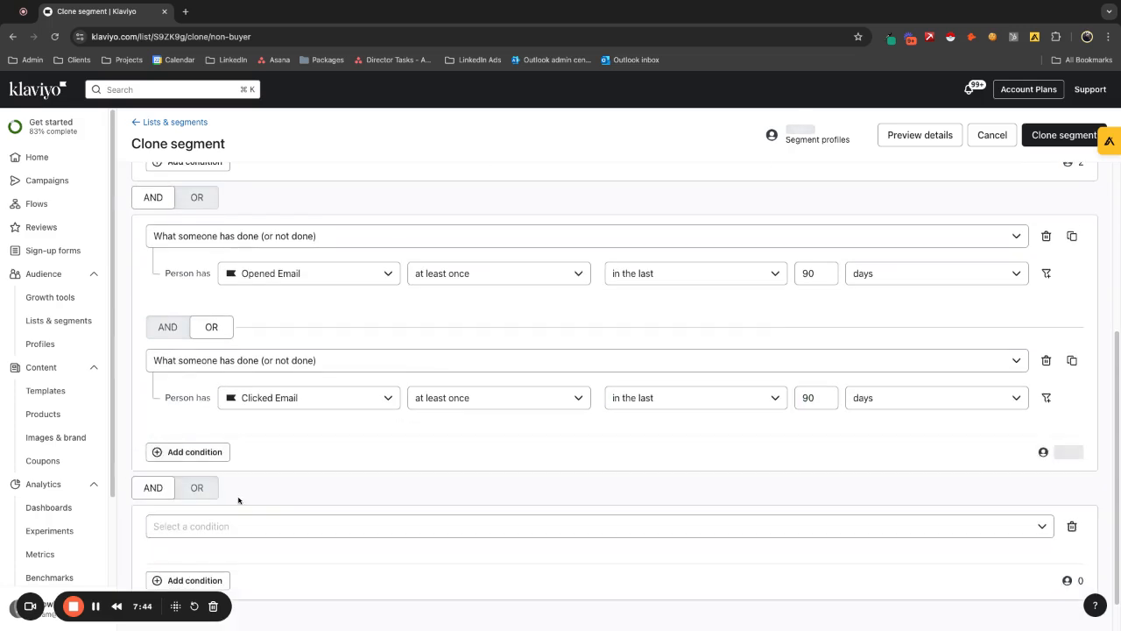
left_click(248, 525)
left_click(254, 359)
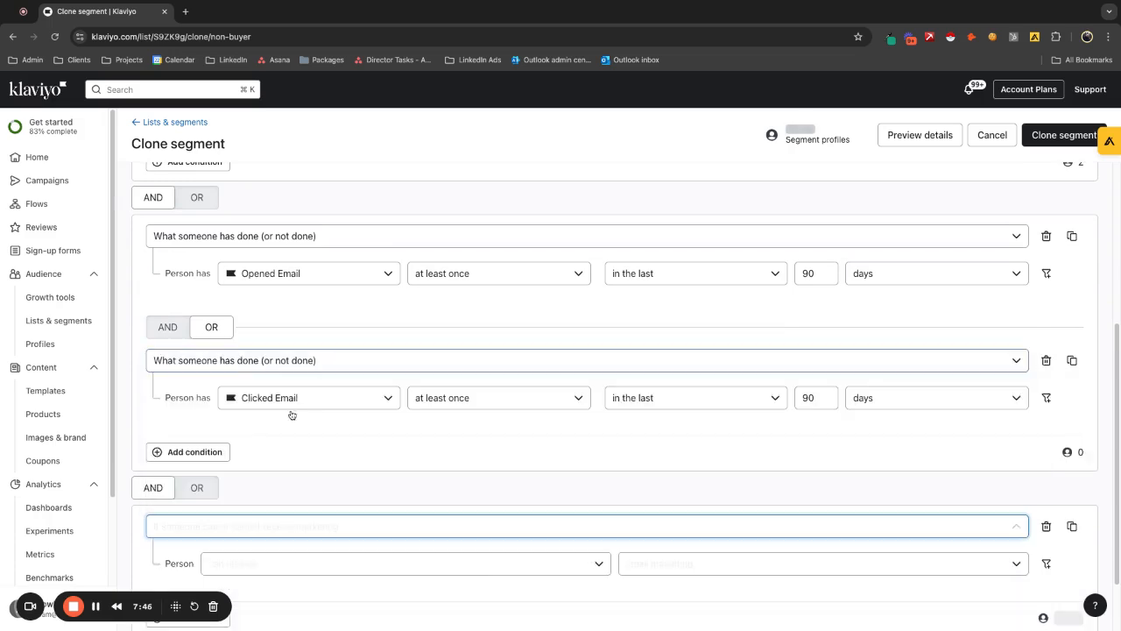
scroll(573, 566, "down", 1)
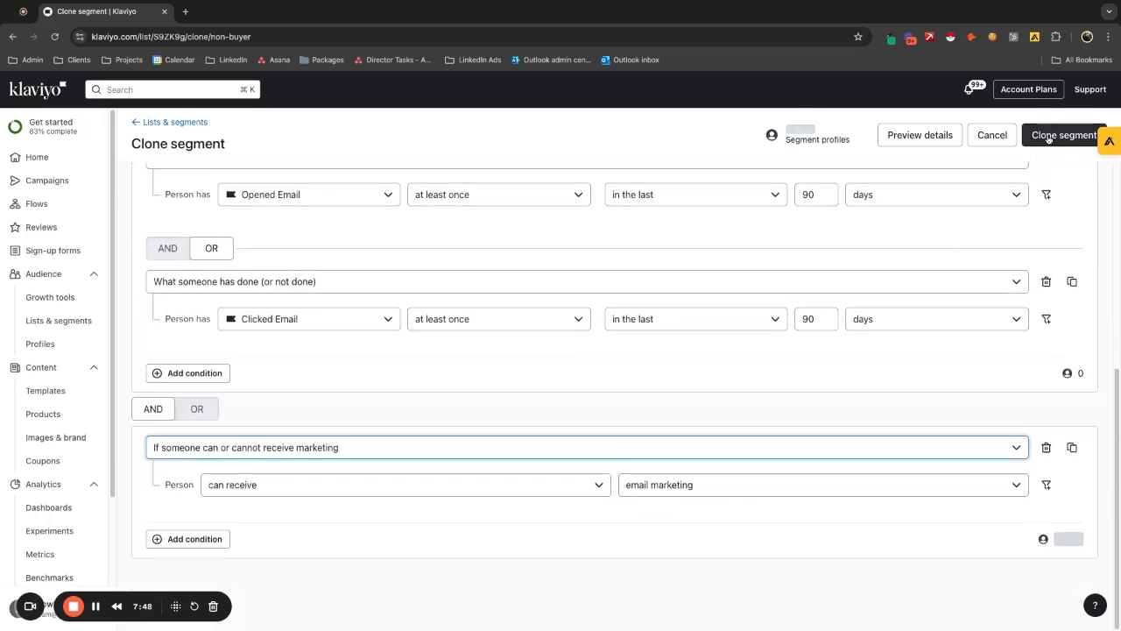
left_click(416, 403)
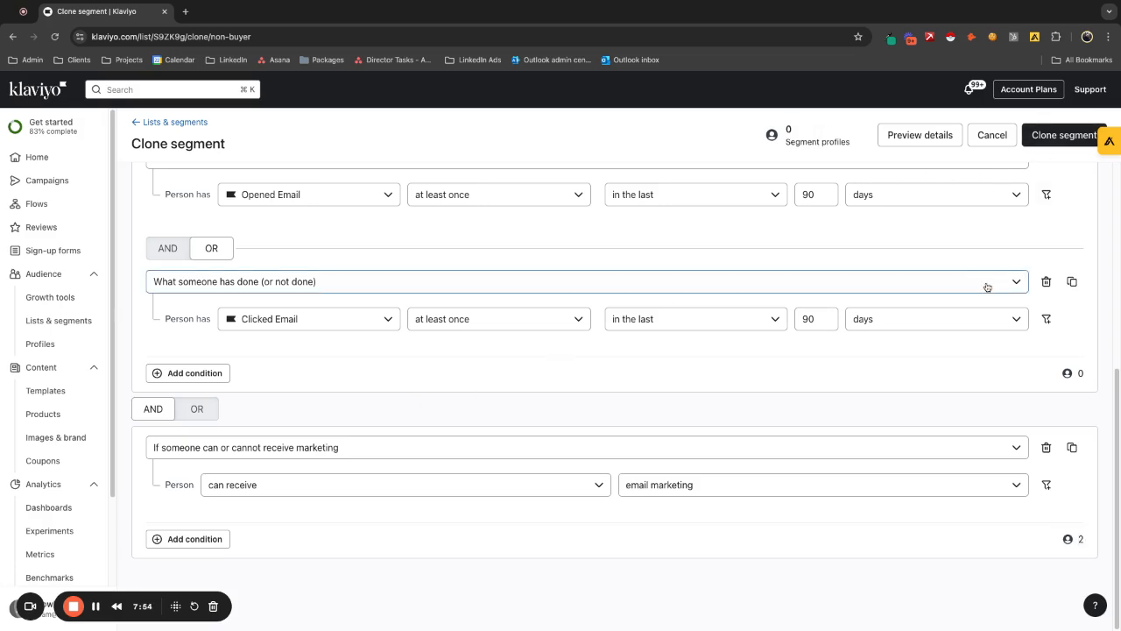
Rename the cloned segment "non buyer + 90 day engaged" and create it.
scroll(590, 418, "up", 5)
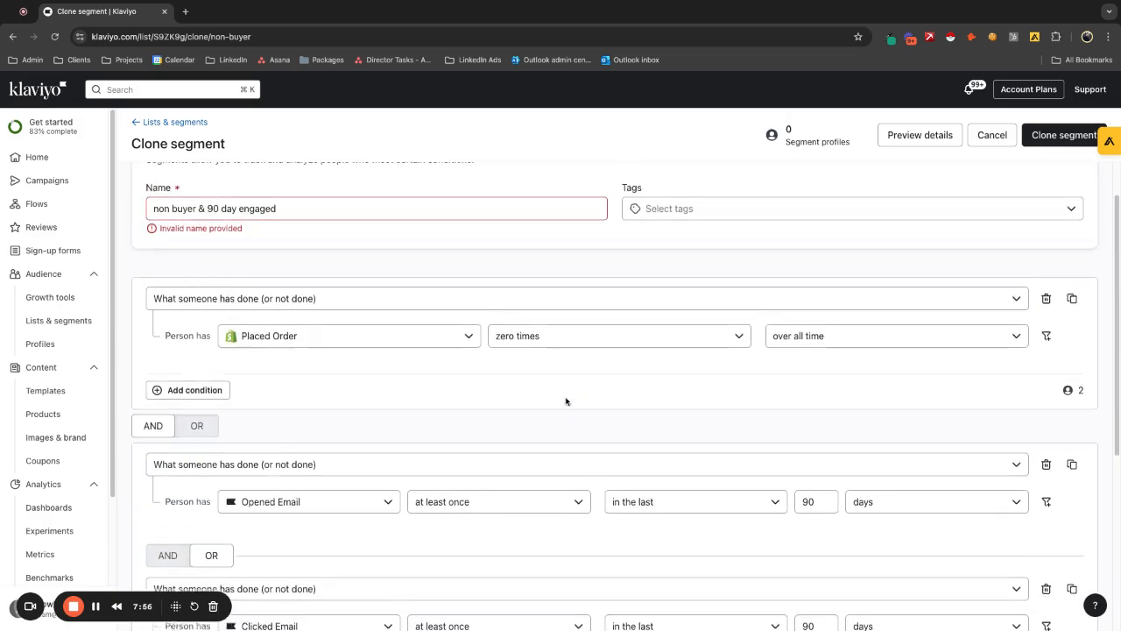
scroll(566, 400, "up", 1)
left_click(203, 226)
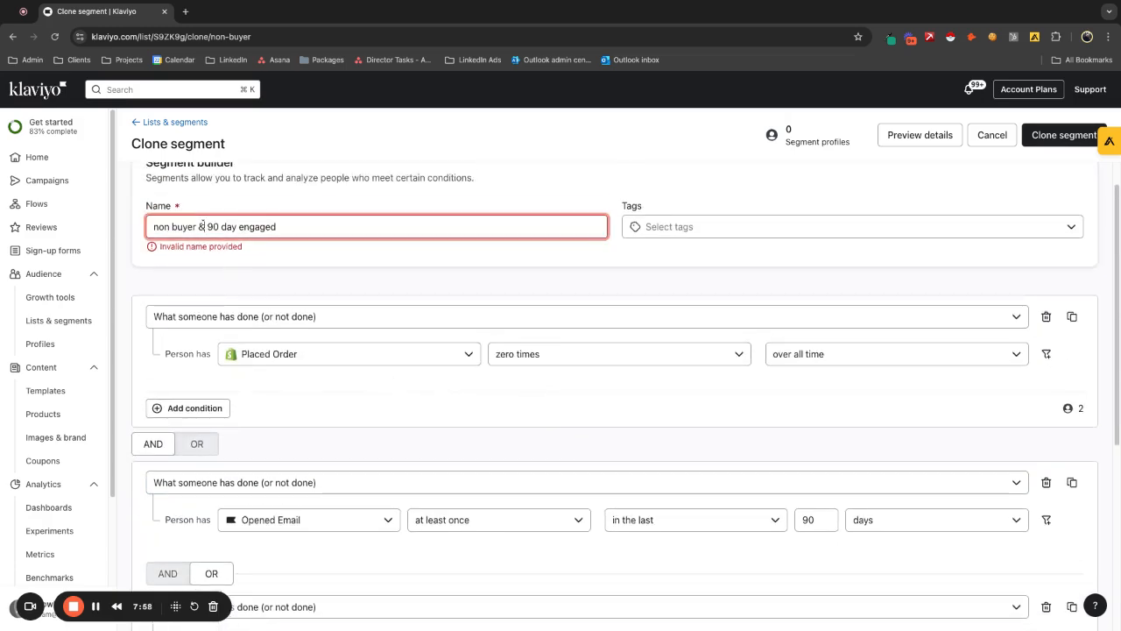
key("BackSpace")
type("+")
left_click(1063, 135)
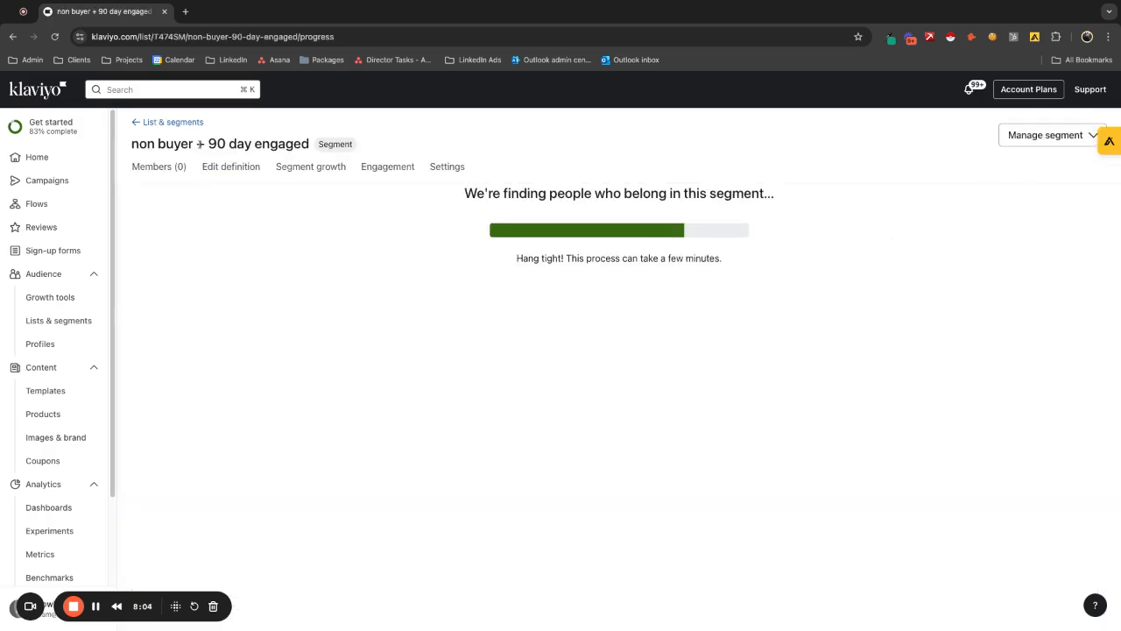
Start a new segment named "Likely female" with the predictive analytics condition Predicted Gender is Likely Female.
left_click(42, 322)
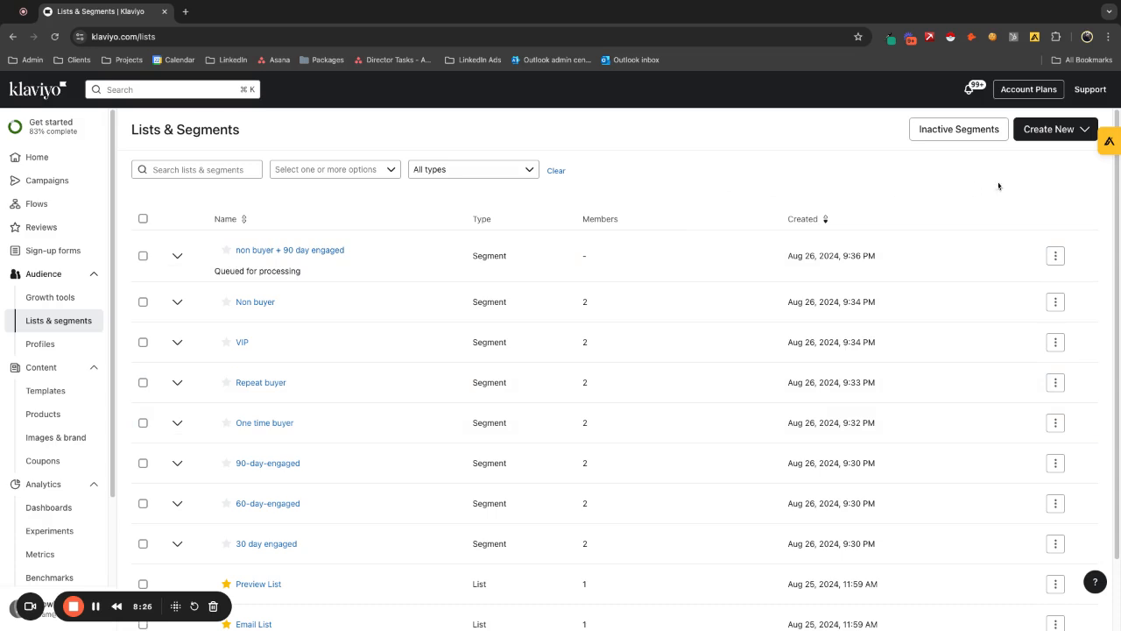
left_click(1058, 129)
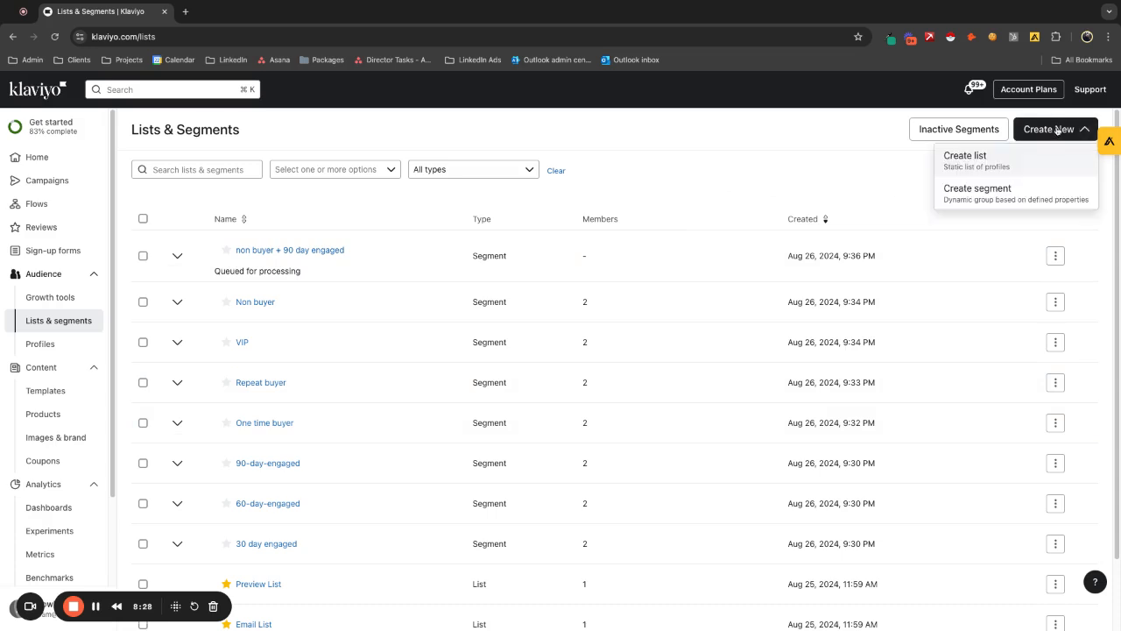
left_click(983, 200)
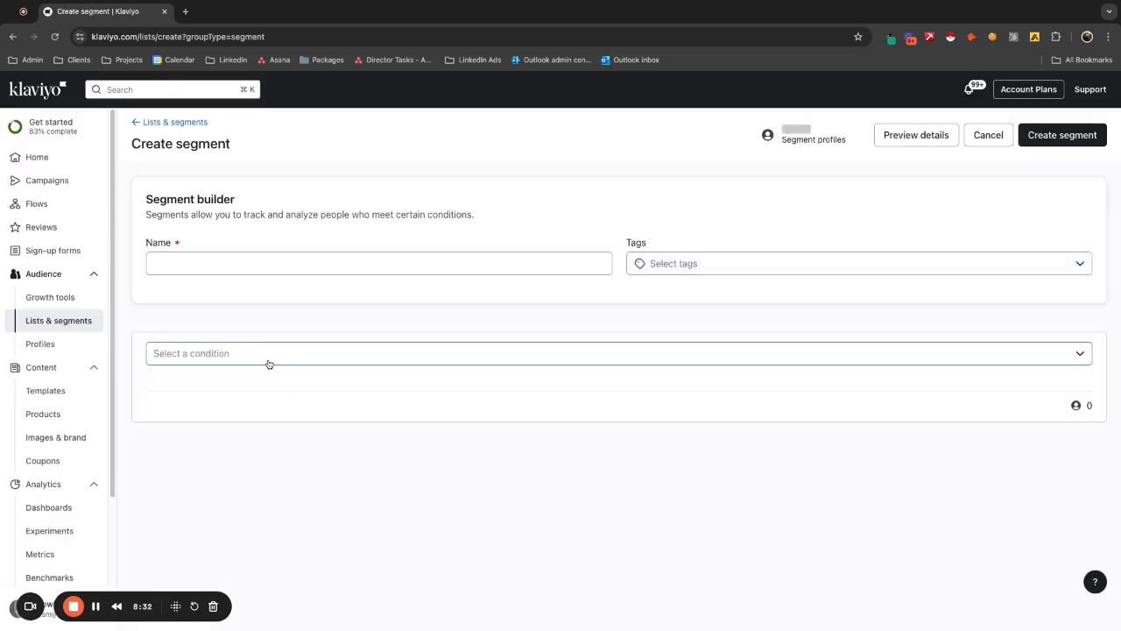
left_click(265, 362)
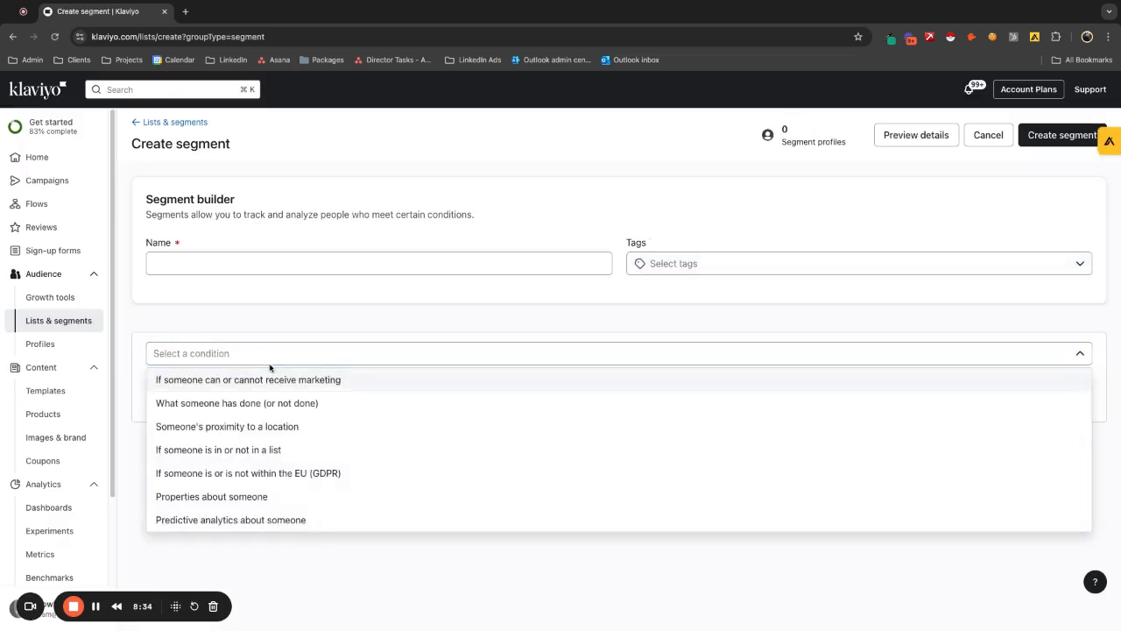
left_click(263, 520)
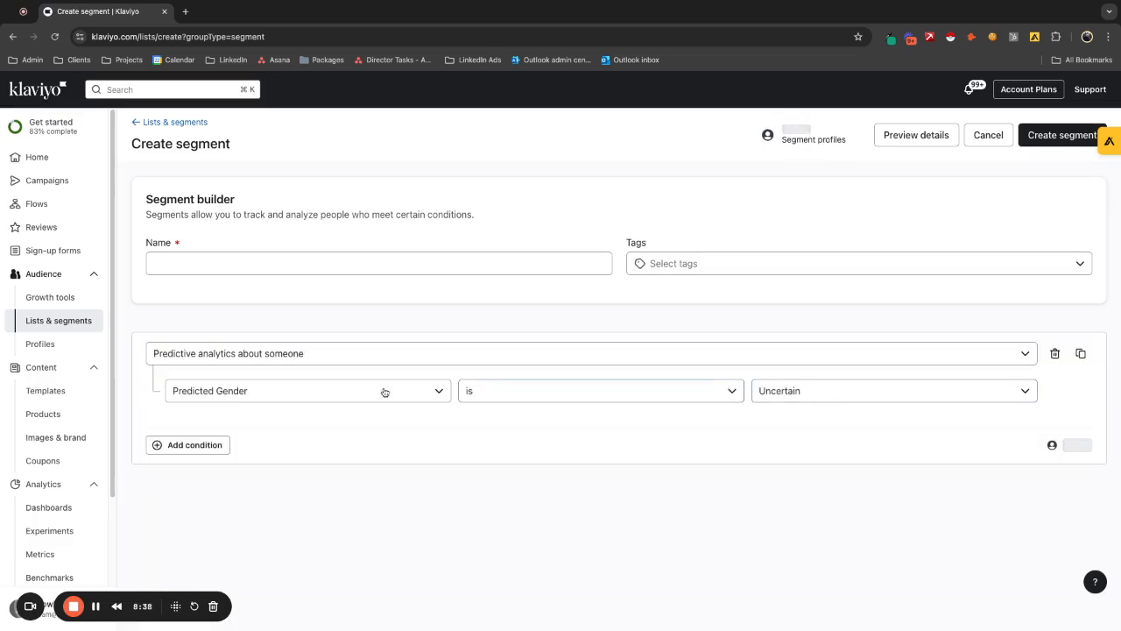
left_click(768, 390)
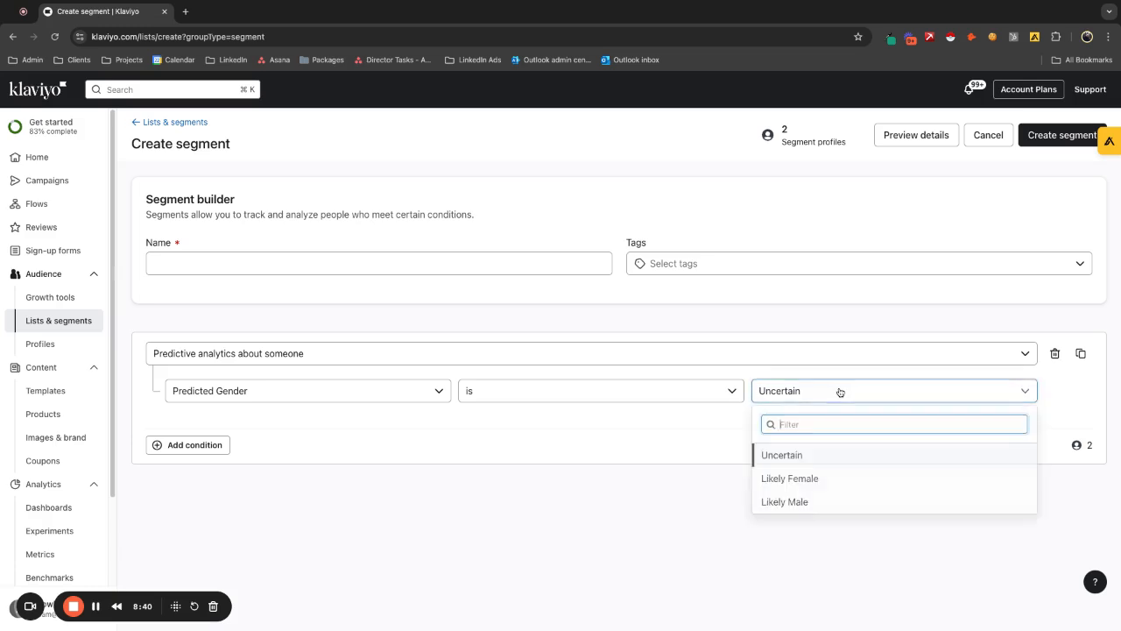
left_click(803, 476)
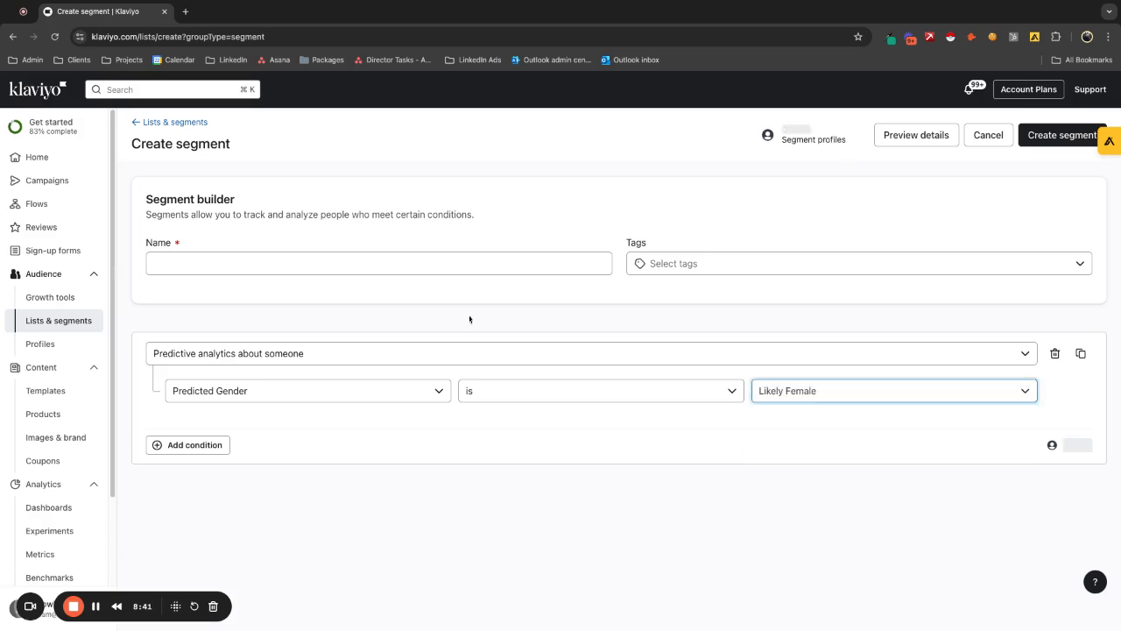
left_click(220, 259)
type("Likle")
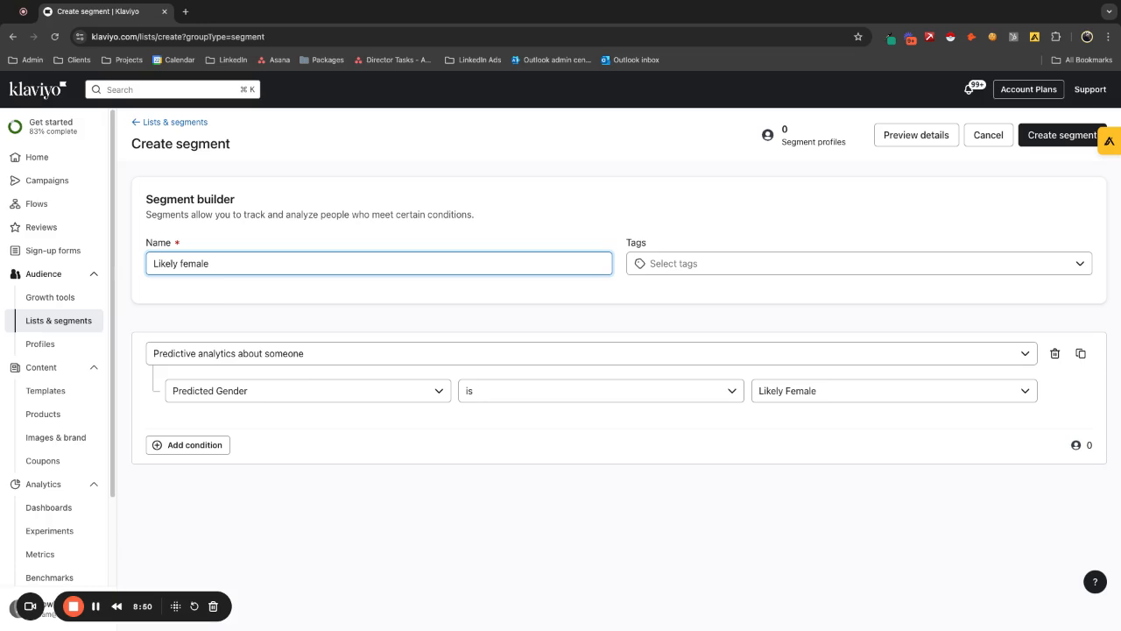
Add an OR condition that the person can receive email marketing, and create the Likely female segment.
left_click(194, 445)
left_click(223, 478)
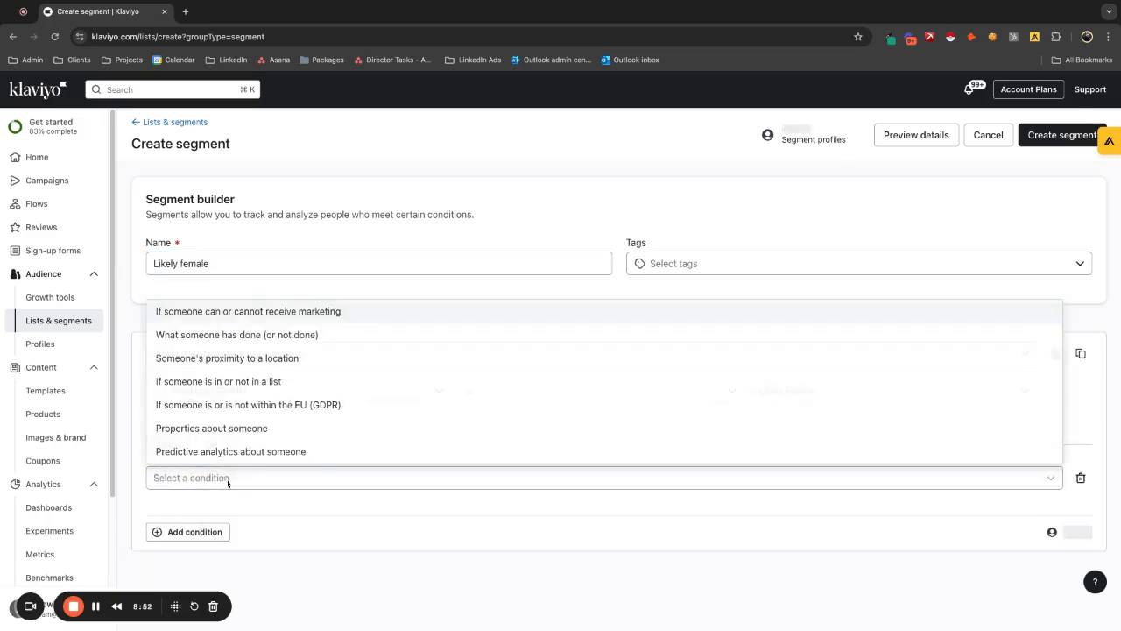
left_click(247, 311)
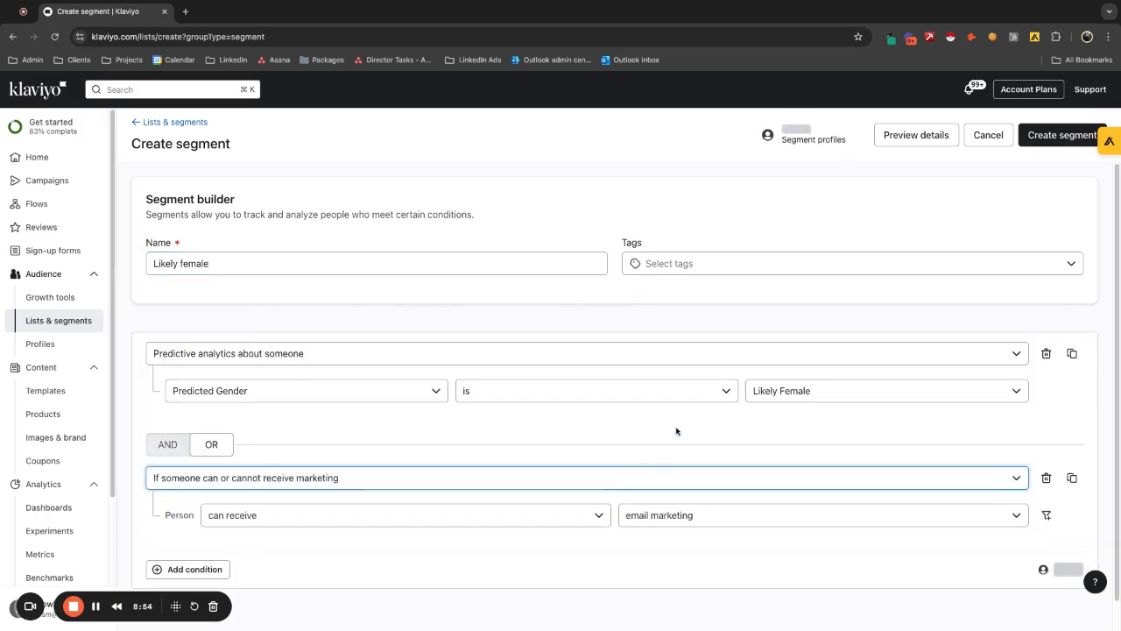
left_click(1063, 135)
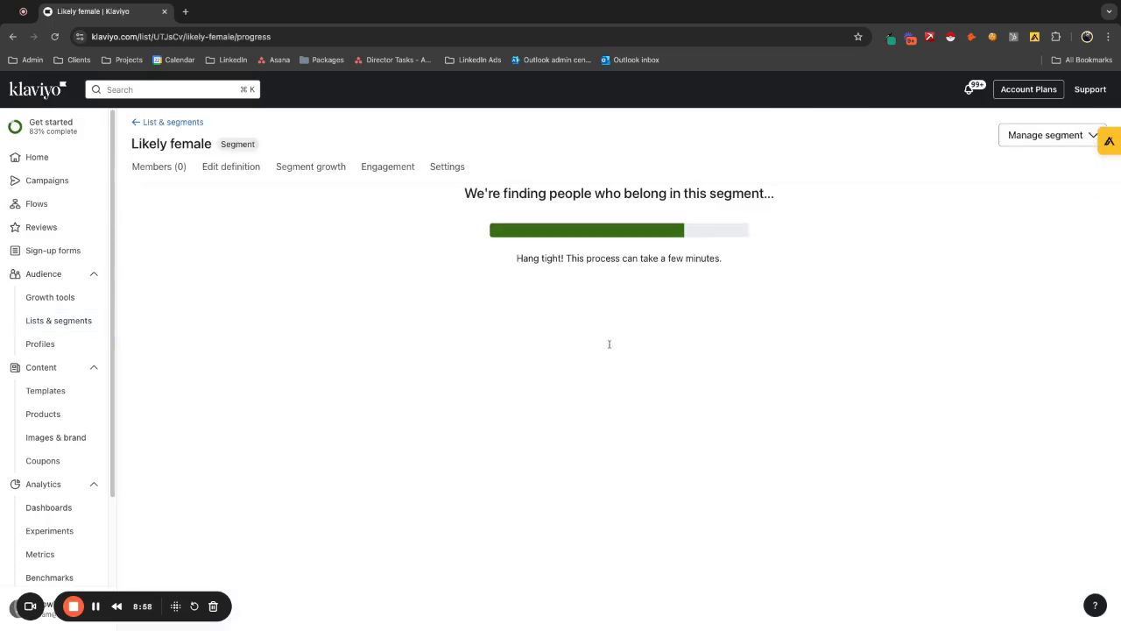
Clone the Likely female segment as "likely male" with Predicted Gender set to Likely Male.
left_click(1059, 136)
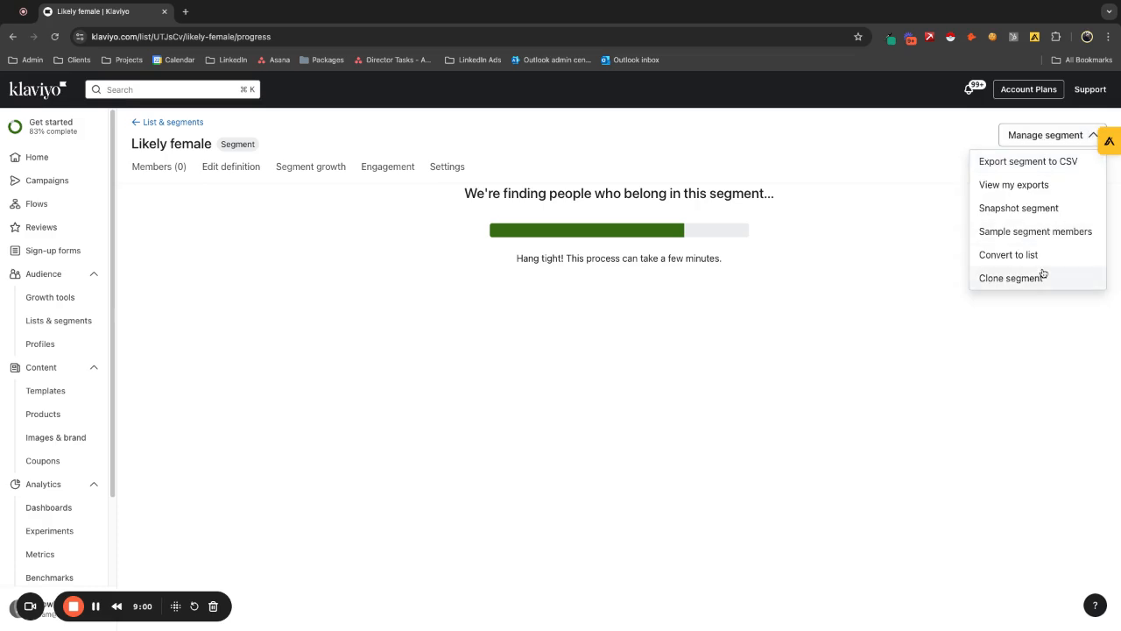
left_click(1040, 278)
left_click(218, 263)
left_click_drag(218, 263, 176, 263)
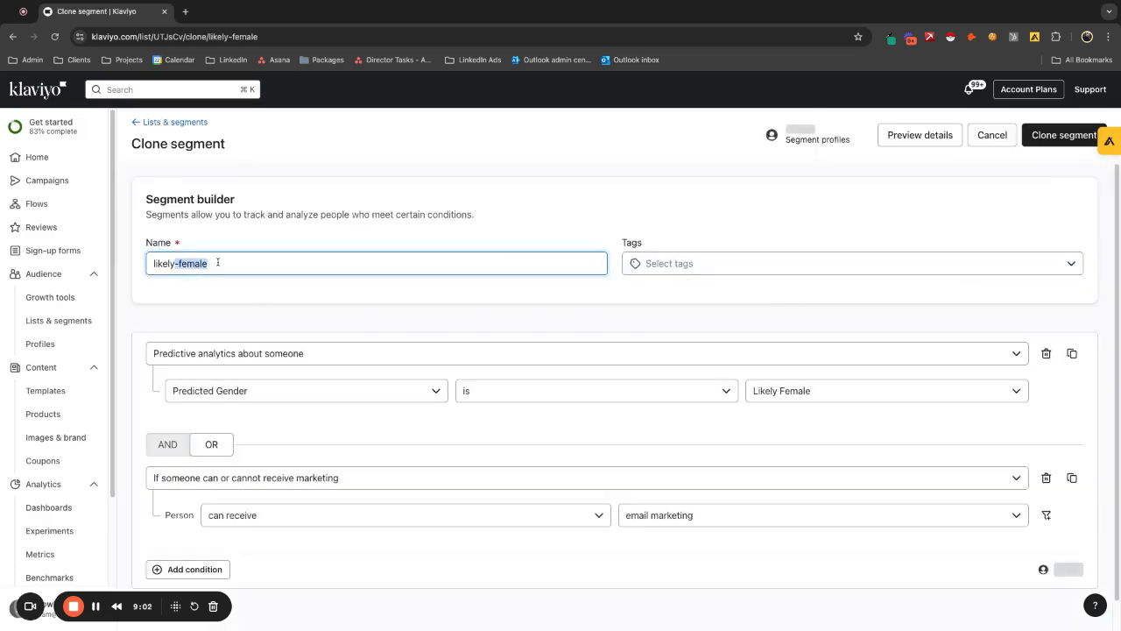
type("amle")
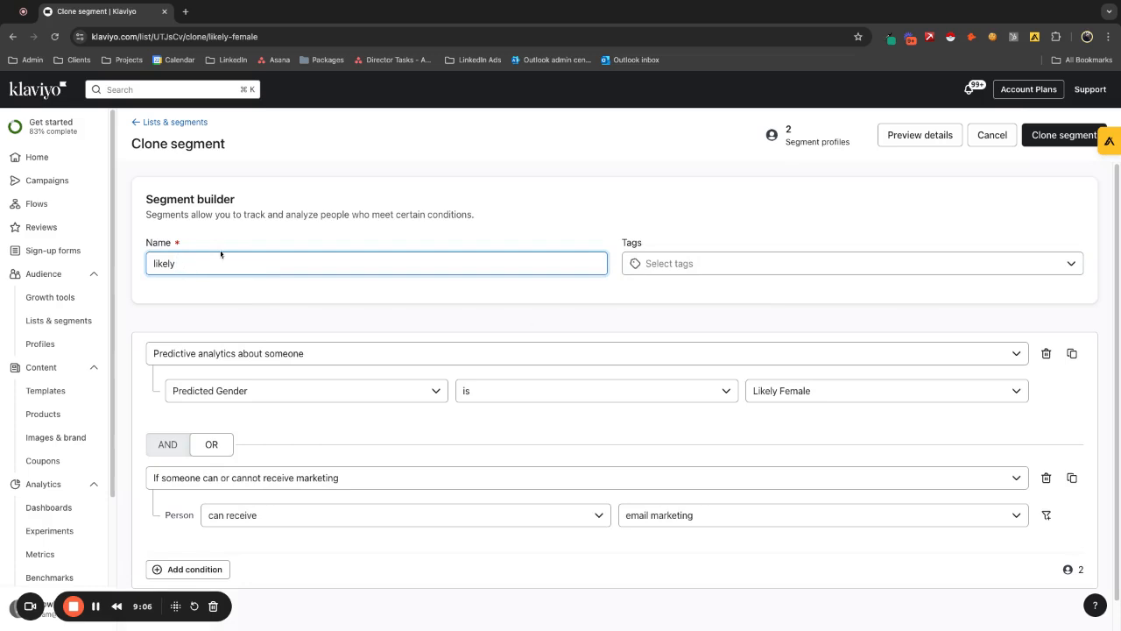
left_click(839, 400)
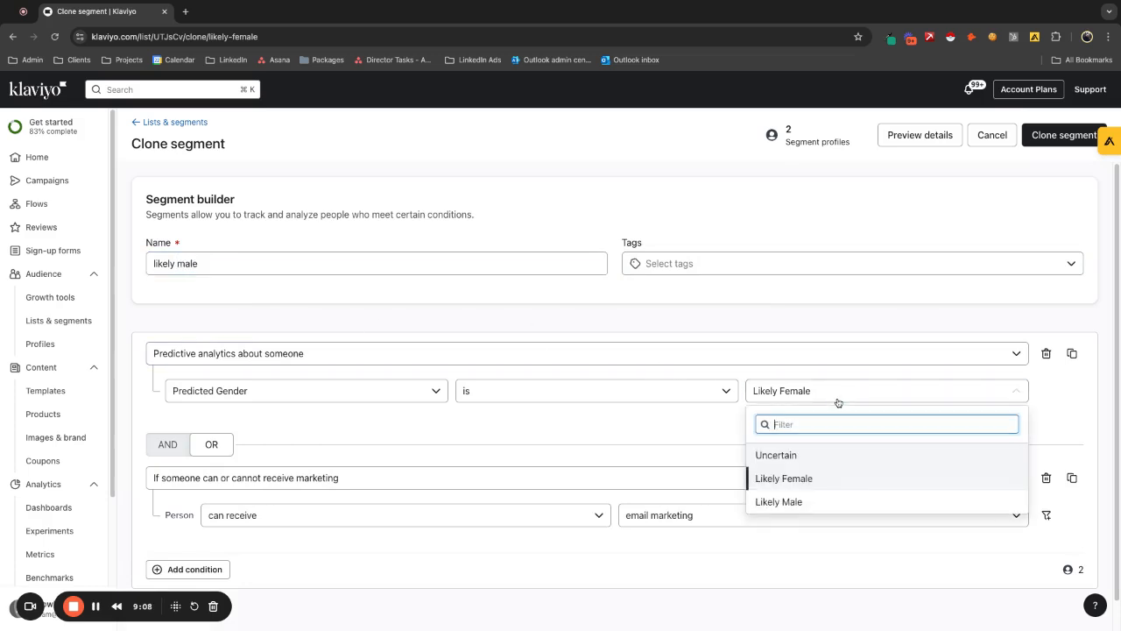
left_click(803, 502)
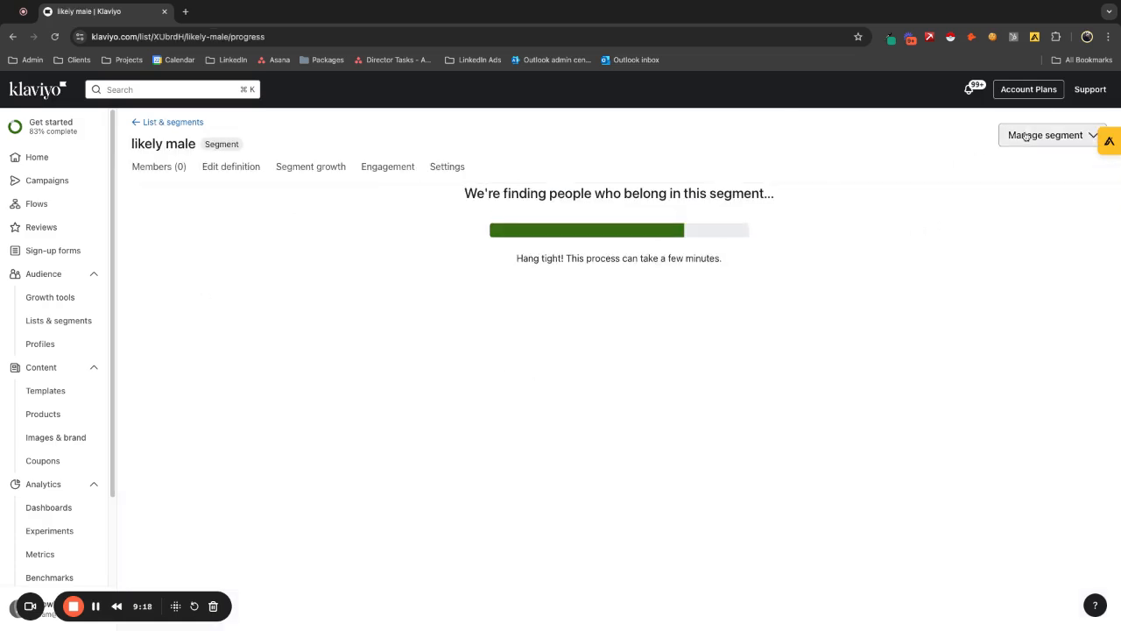
Start a new segment with a properties condition that Country equals United Kingdom.
left_click(70, 324)
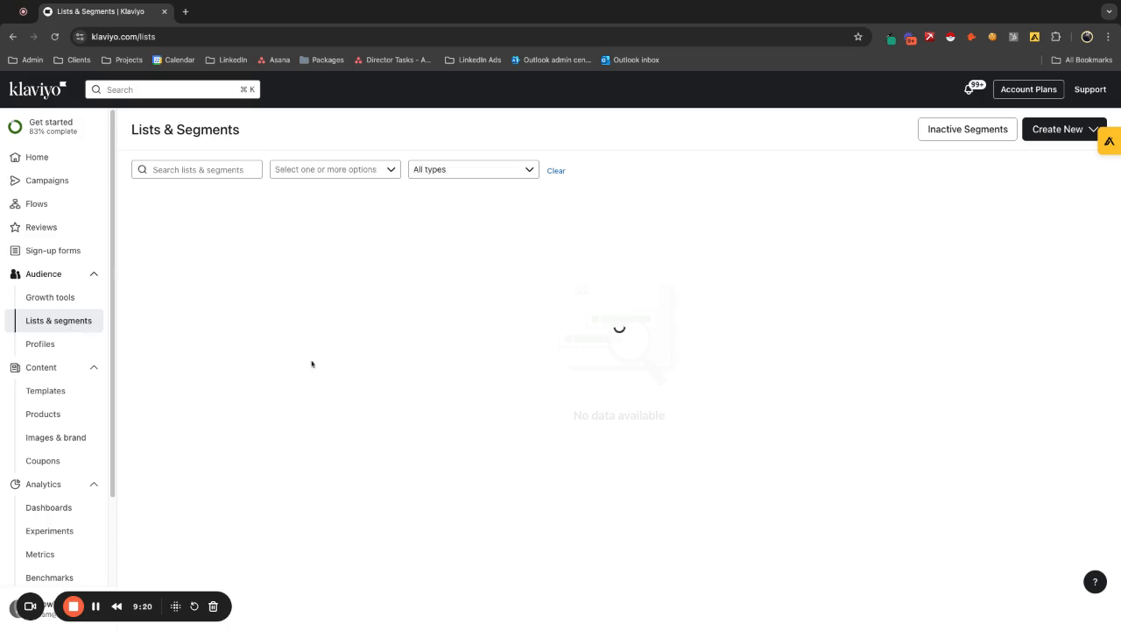
left_click(1046, 130)
left_click(1027, 197)
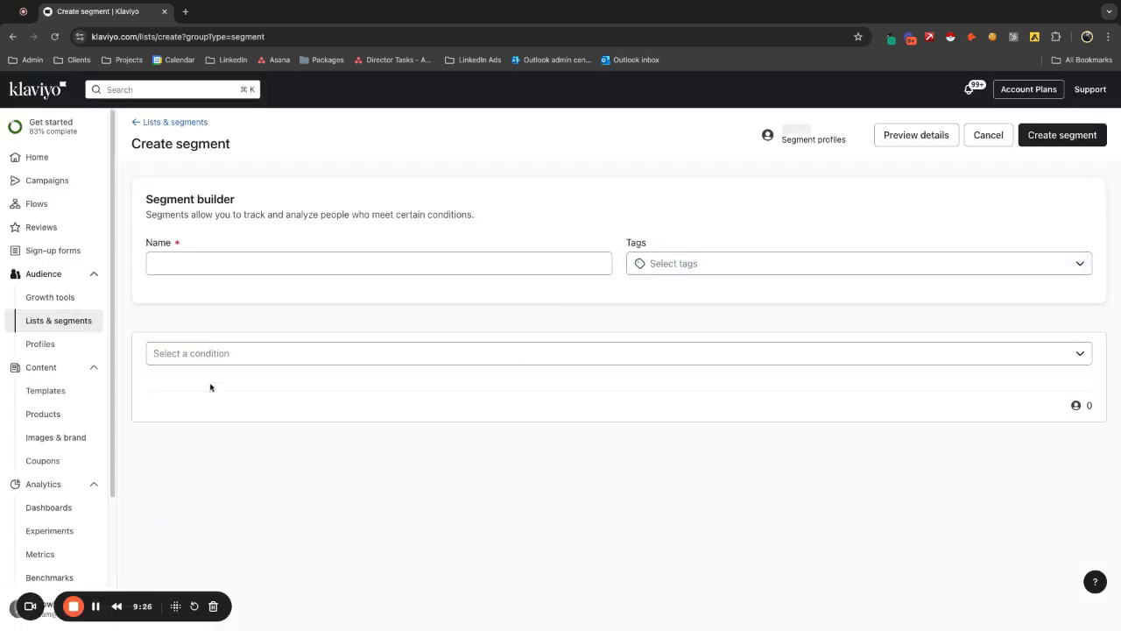
left_click(201, 359)
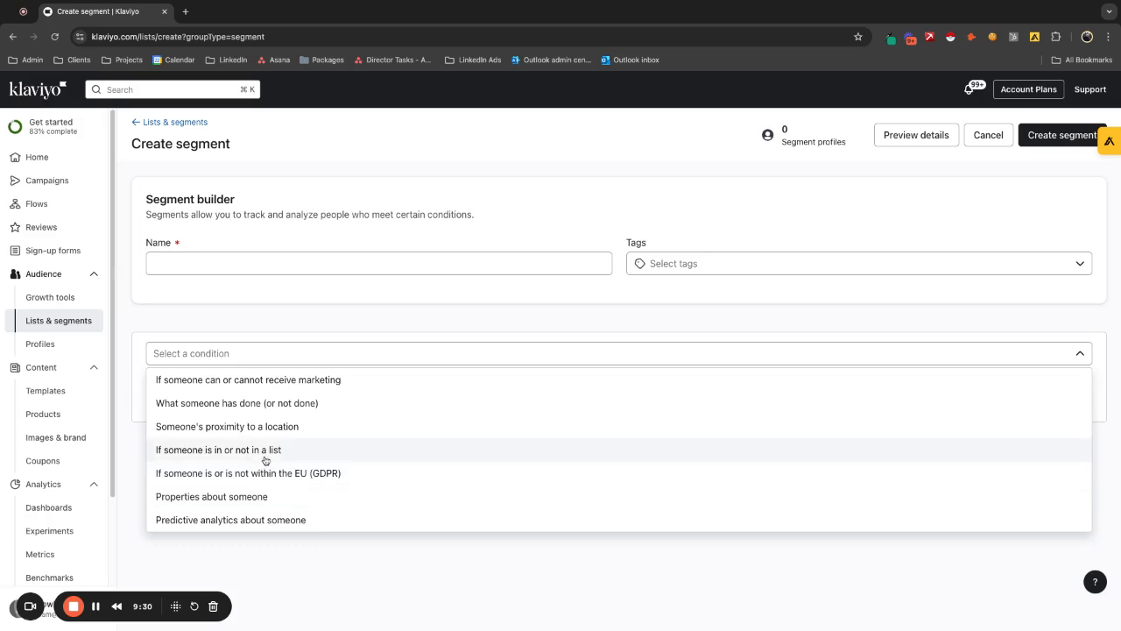
left_click(249, 495)
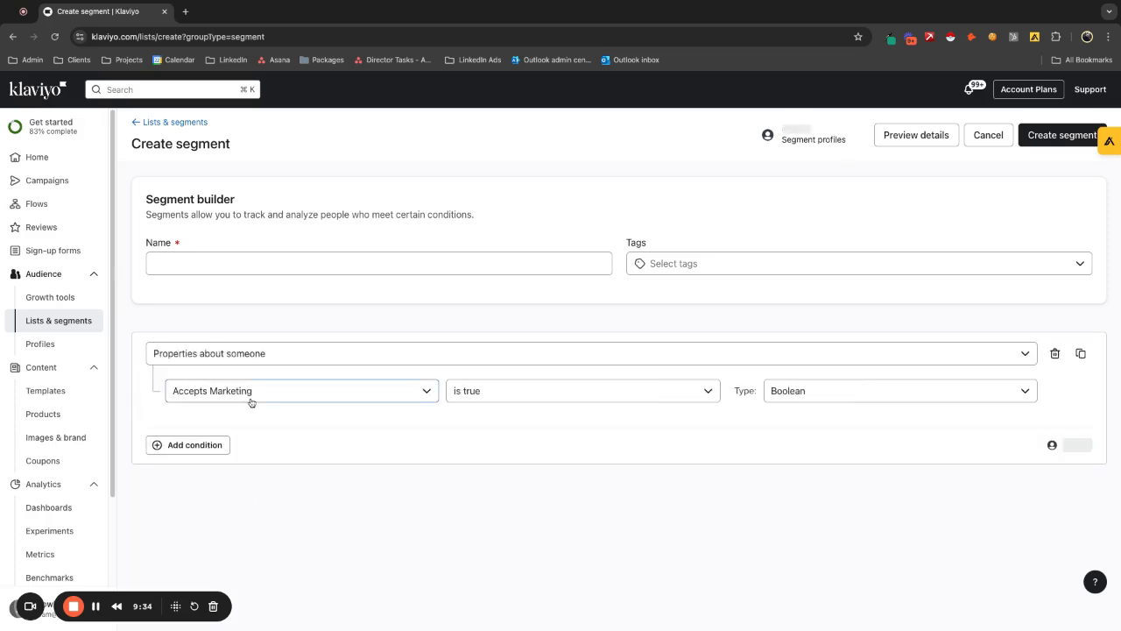
left_click(313, 395)
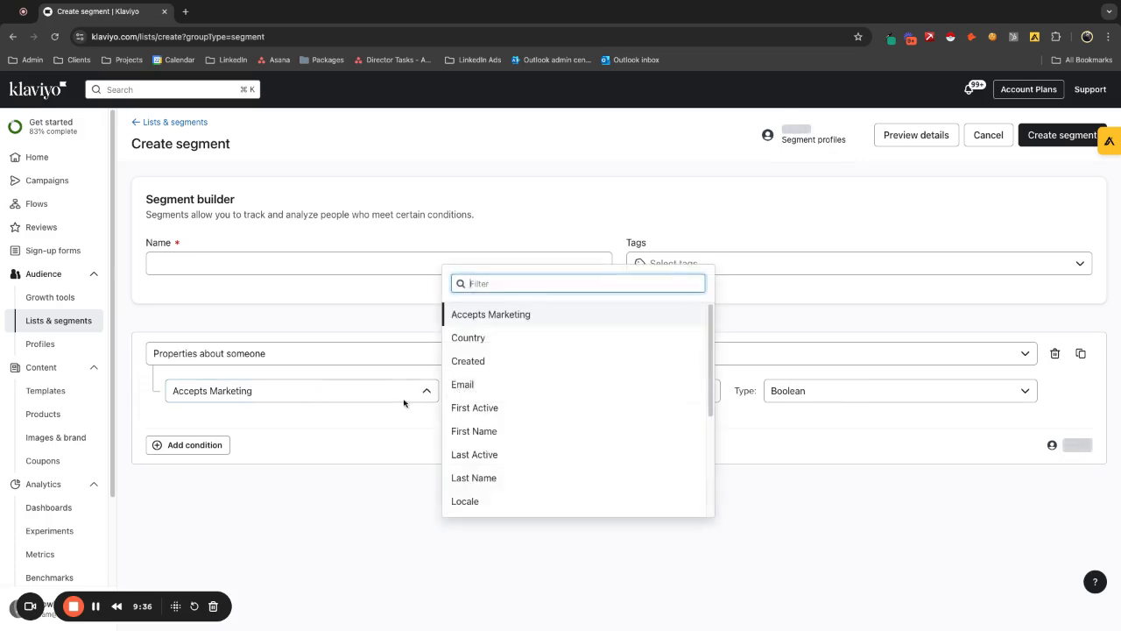
left_click(506, 343)
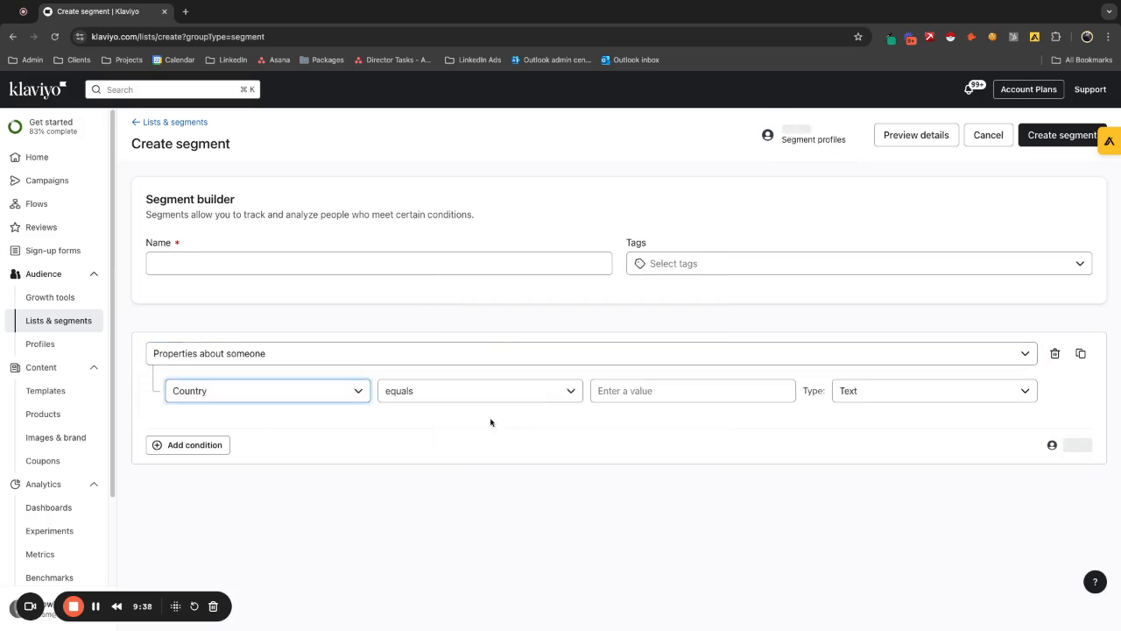
left_click(635, 391)
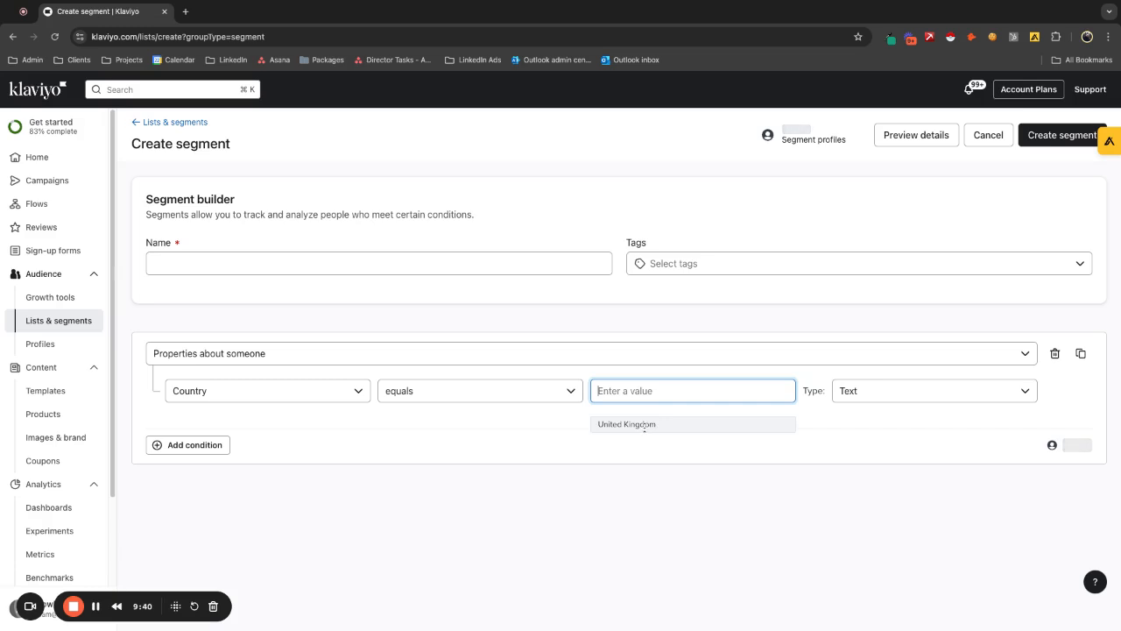
left_click(647, 424)
Name the segment "UK Subscribers" and add an OR condition that the person can receive email marketing.
left_click(328, 270)
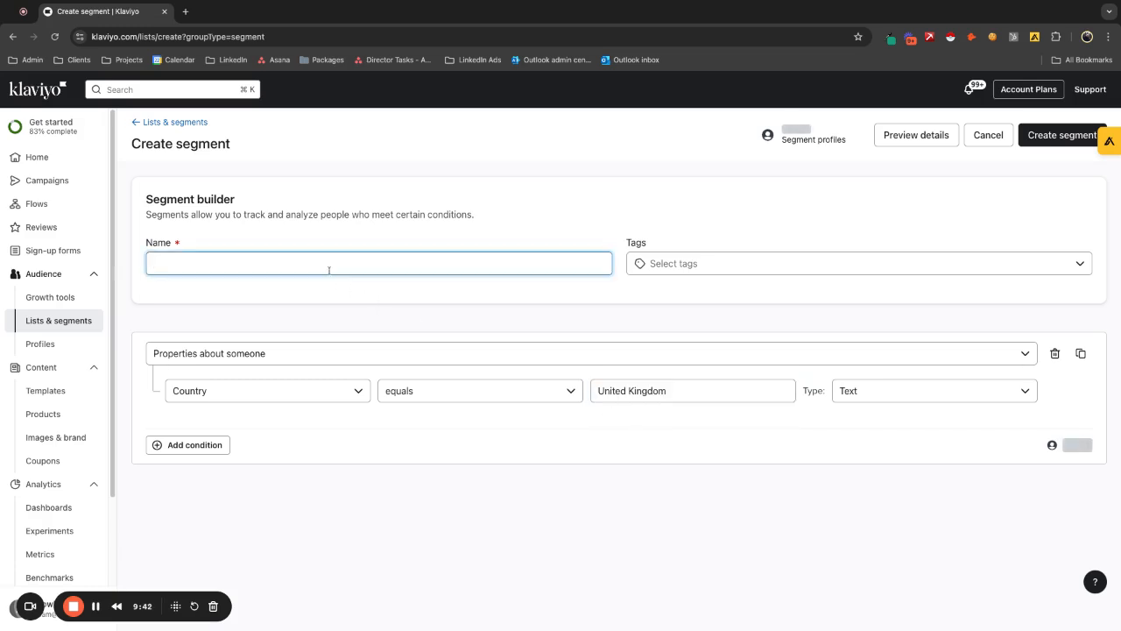
type("UK Subscribers")
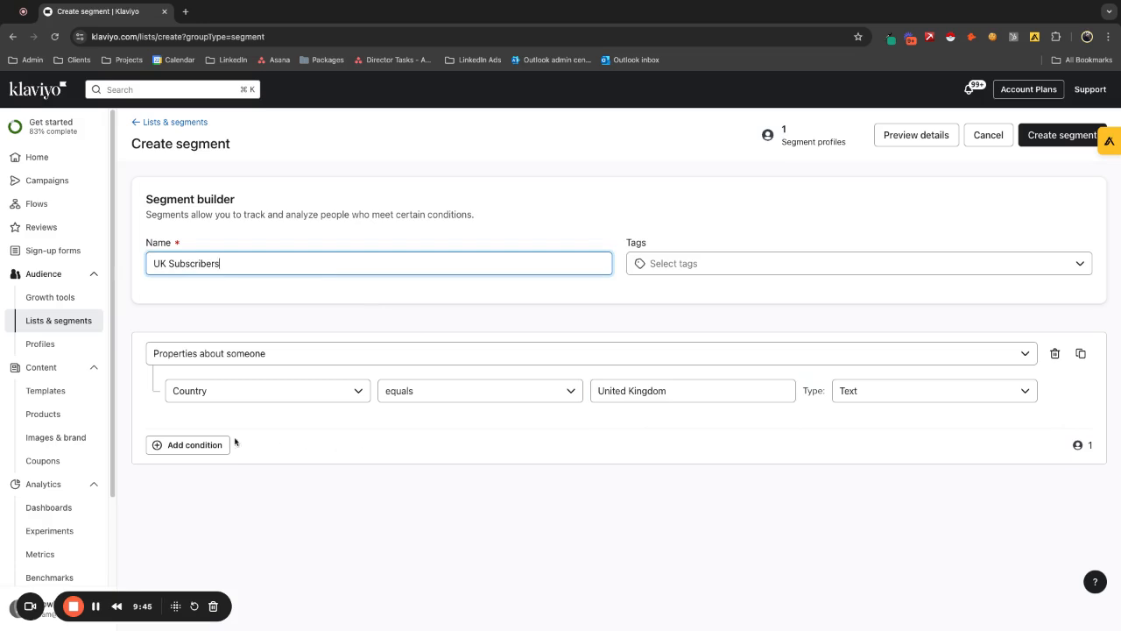
left_click(223, 444)
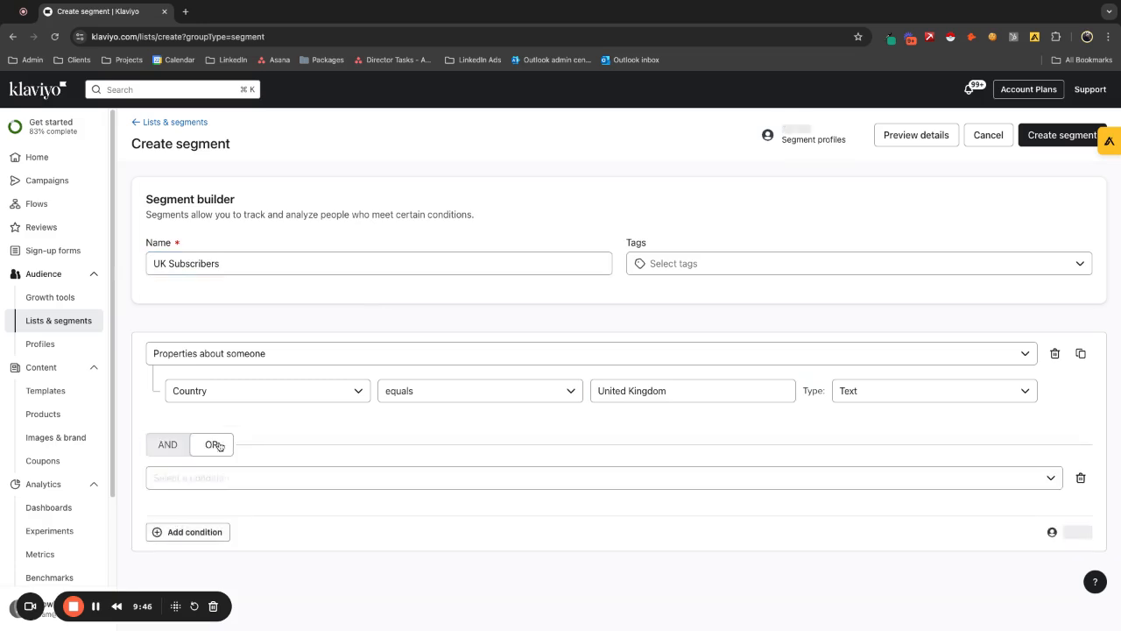
left_click(225, 478)
left_click(268, 313)
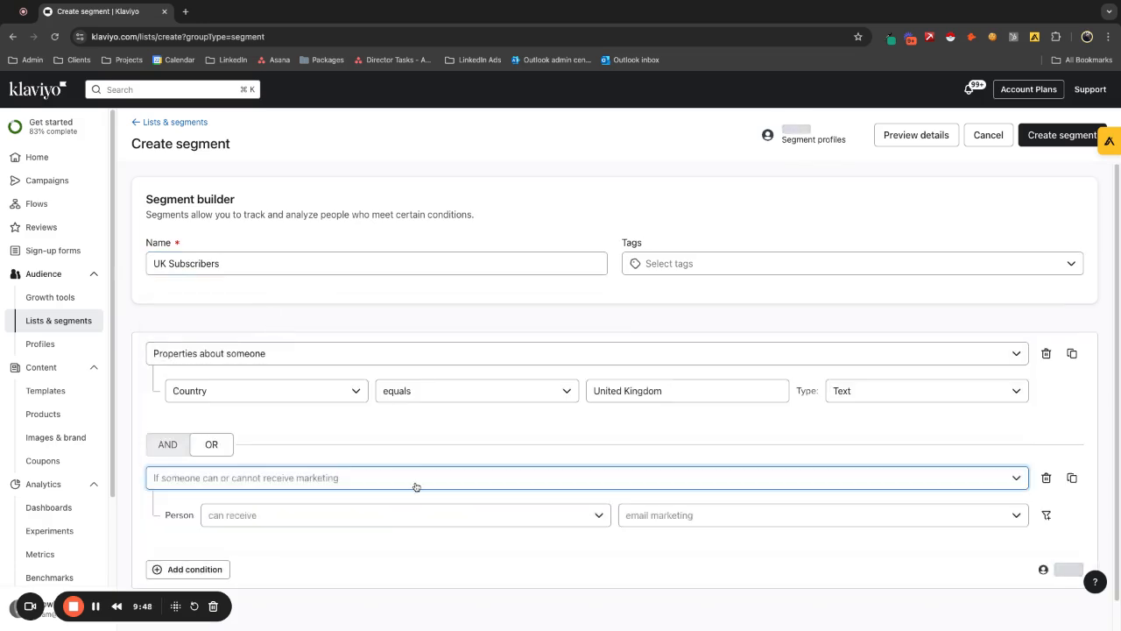
scroll(438, 479, "down", 1)
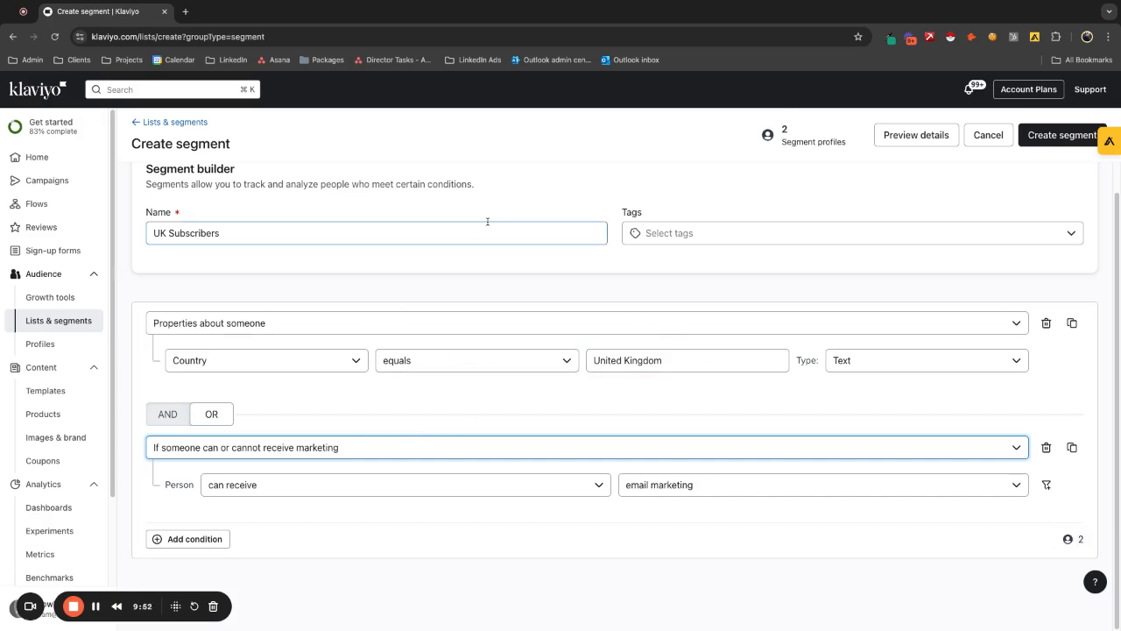
Try United States as the Country value and set it back to United Kingdom.
left_click(641, 360)
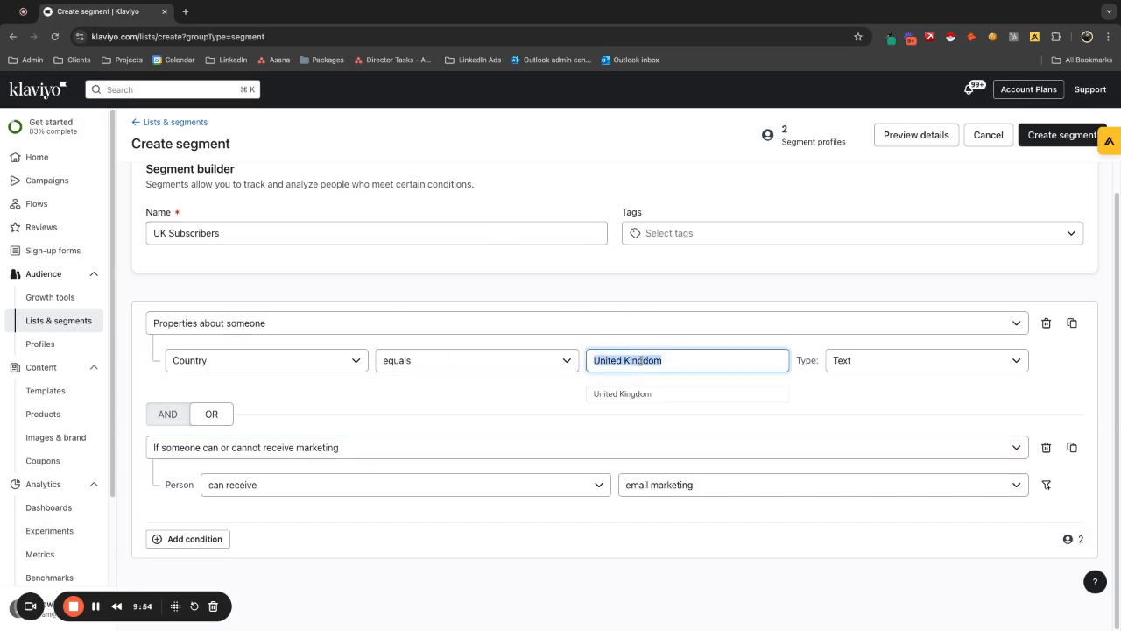
type("United States")
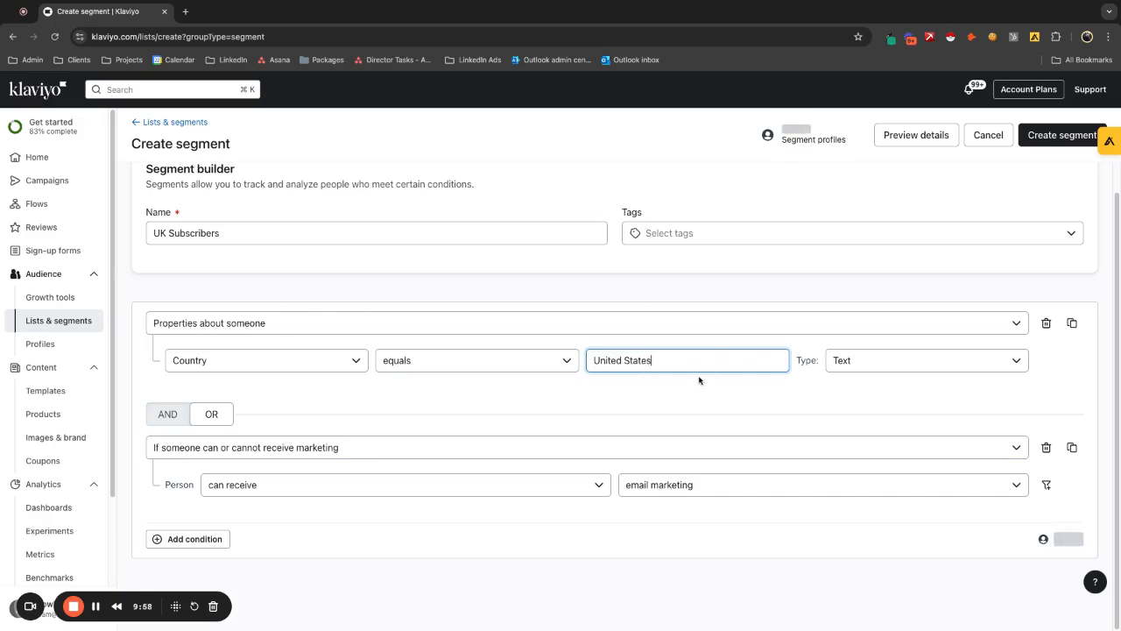
double_click(665, 362)
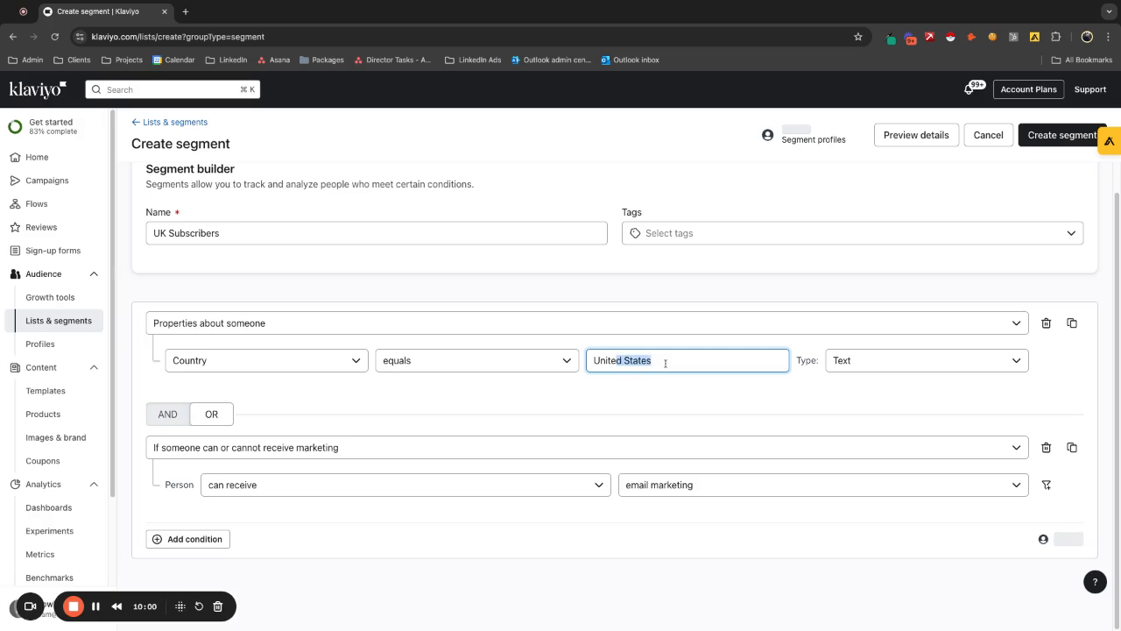
key("BackSpace")
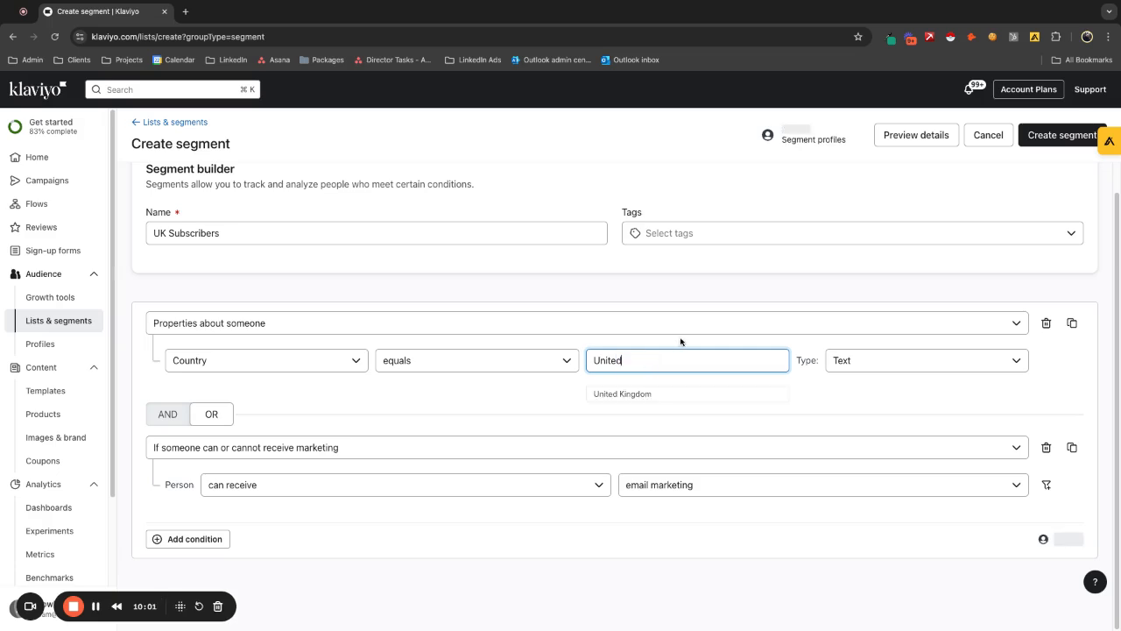
left_click(644, 396)
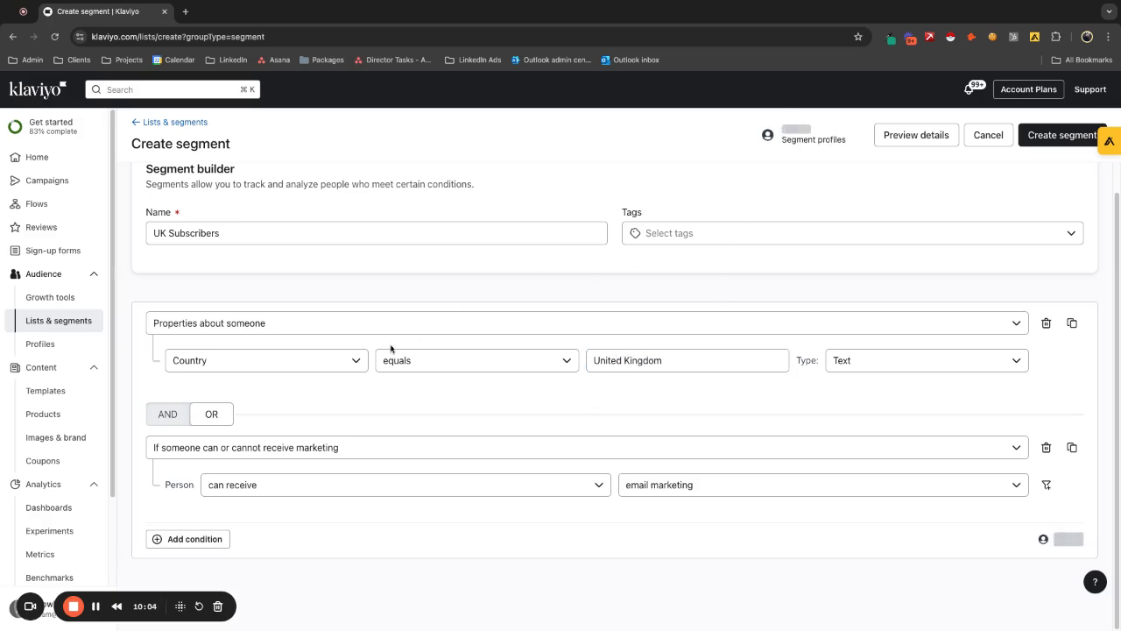
Create the UK Subscribers segment and start another new segment named "UK Buyers".
left_click(1058, 135)
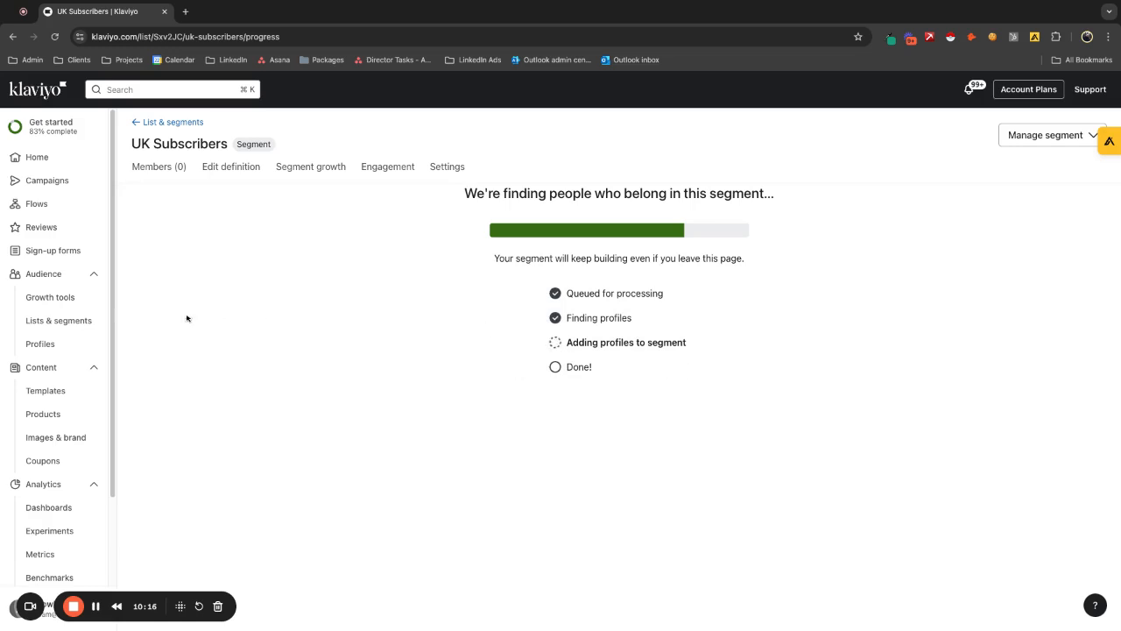
left_click(51, 321)
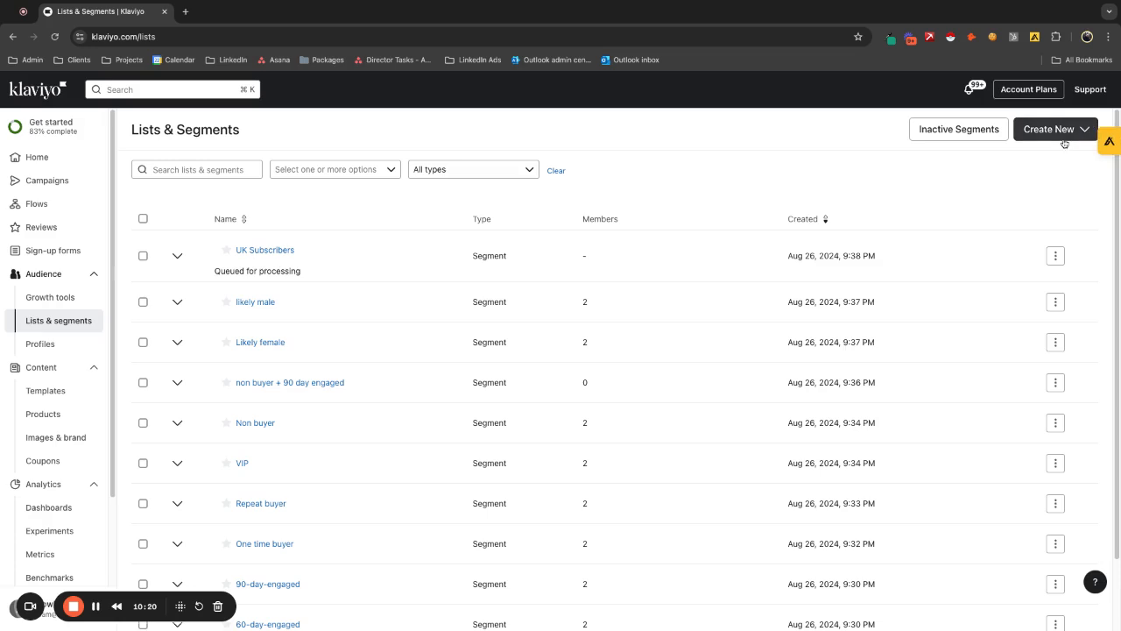
left_click(1018, 129)
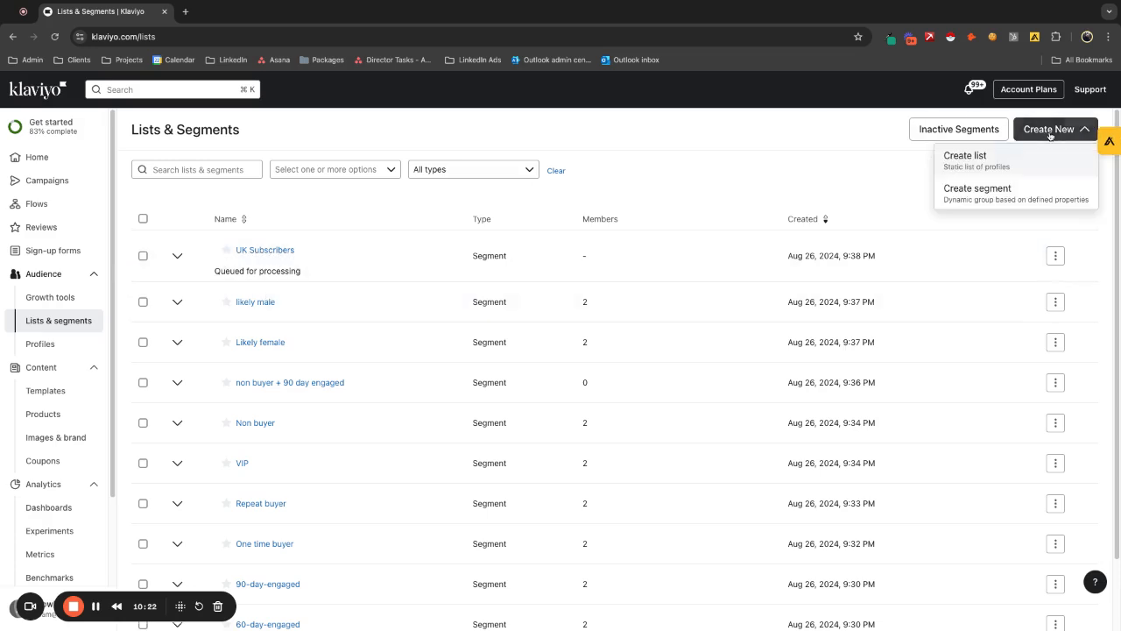
left_click(1007, 191)
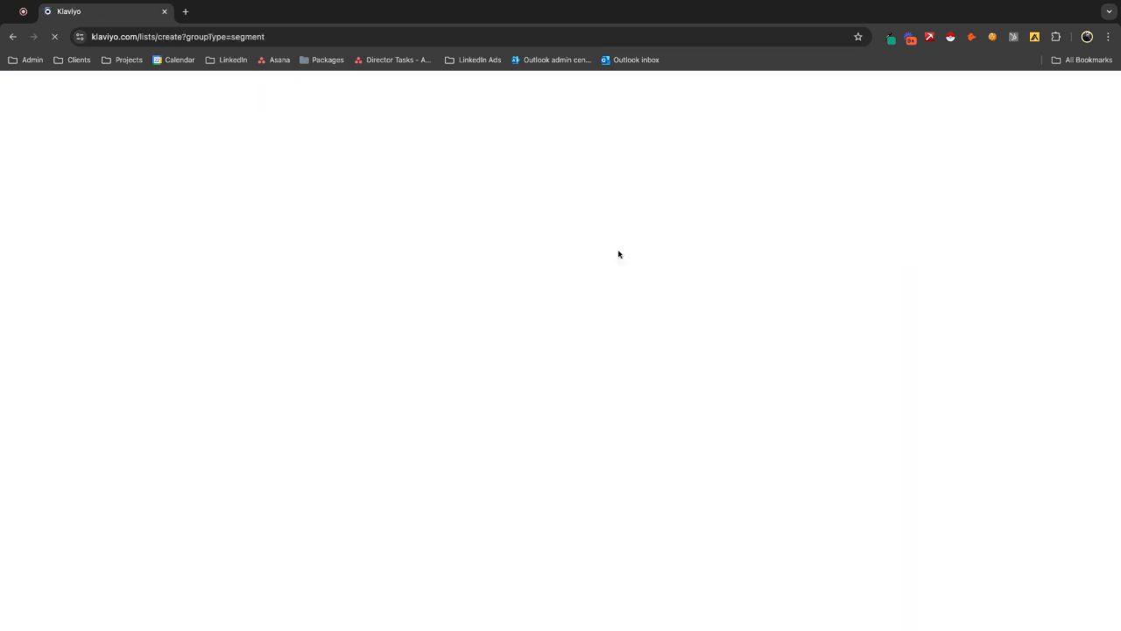
left_click(208, 263)
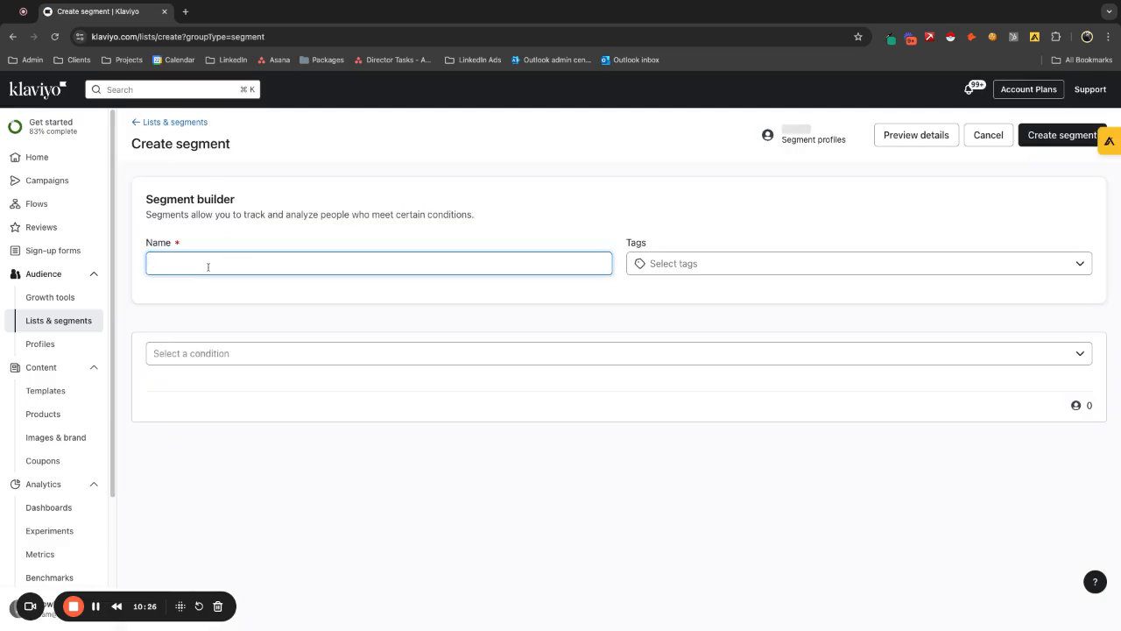
type("UK b")
type(" Biye")
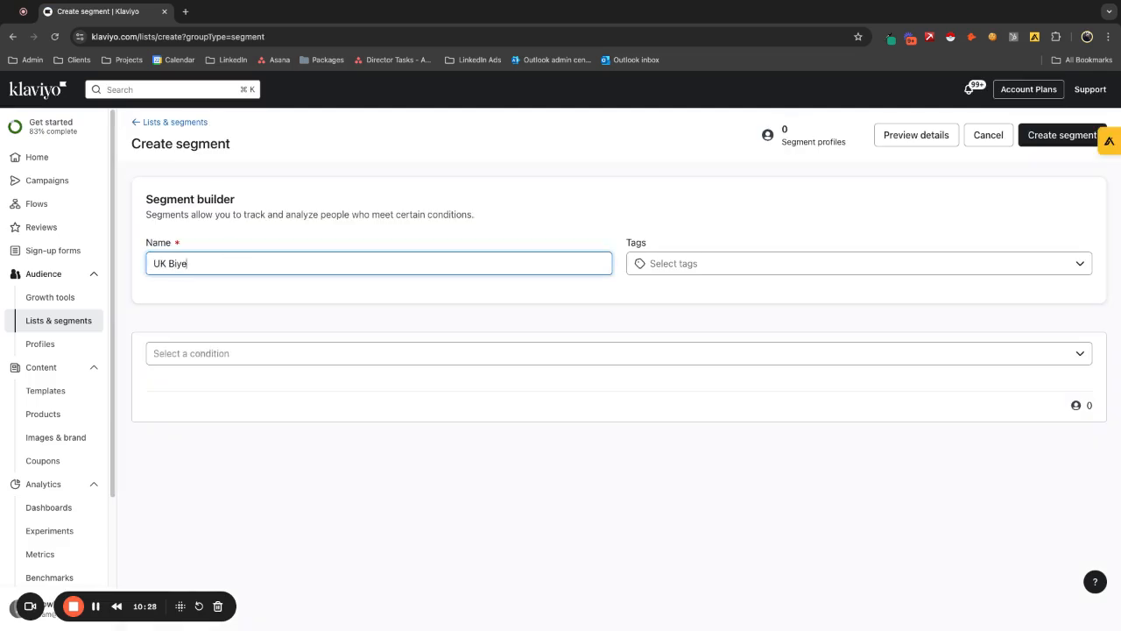
key("BackSpace")
key("BackSpace")
key("BackSpace")
key("BackSpace")
key("BackSpace")
type("uyers")
Add the condition that the person has Placed Order at least once over all time to the UK Buyers segment.
left_click(219, 353)
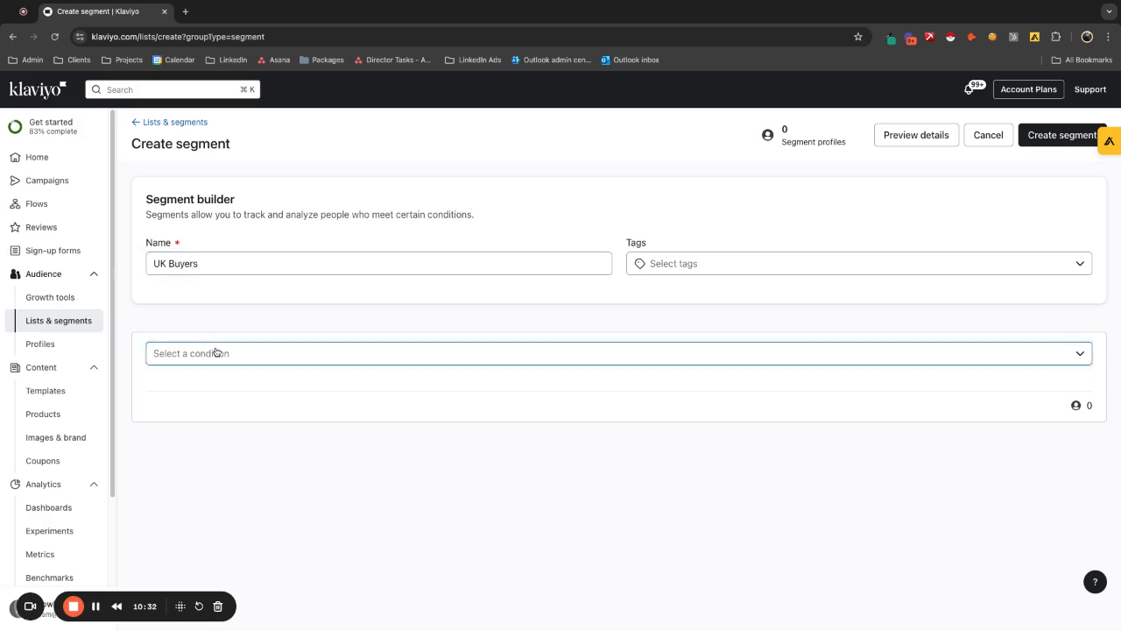
left_click(223, 402)
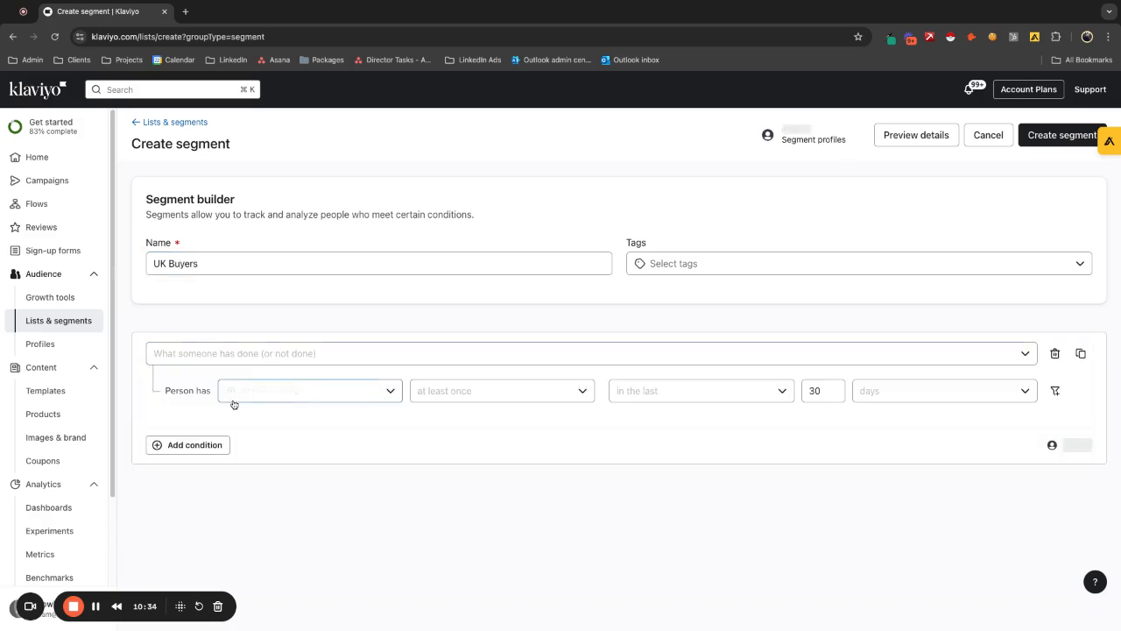
type("pl")
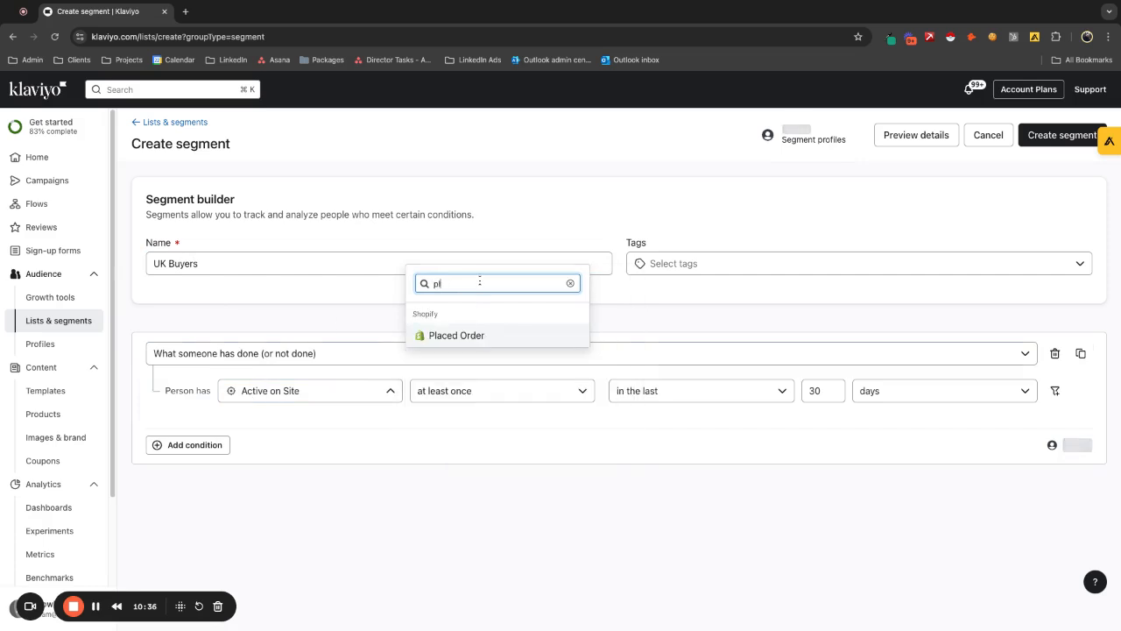
left_click(500, 340)
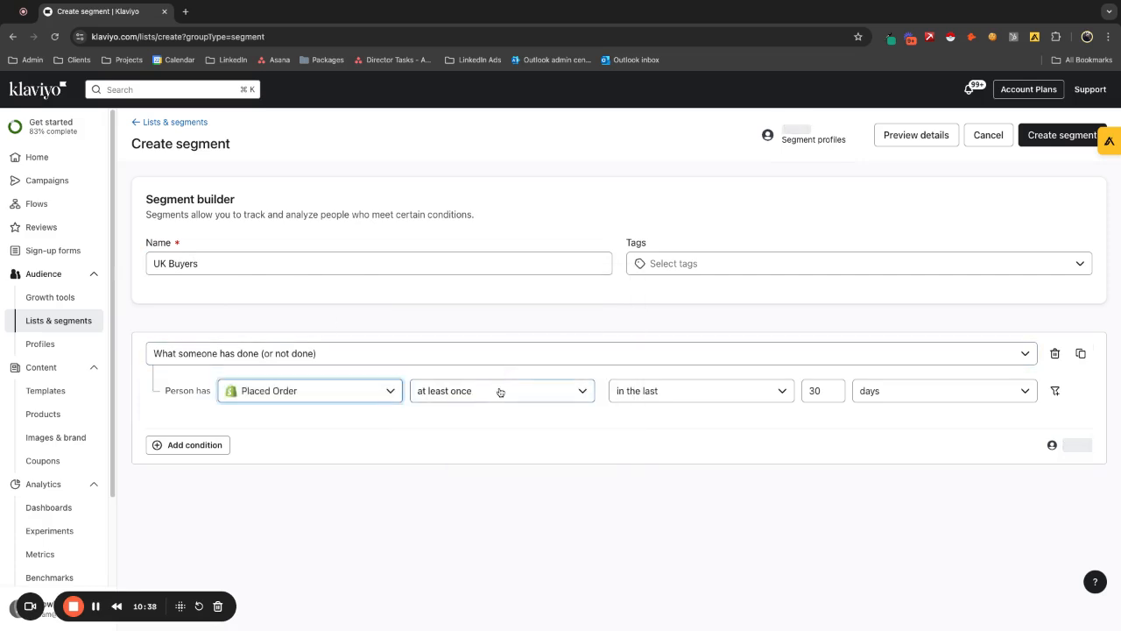
left_click(717, 392)
left_click(690, 551)
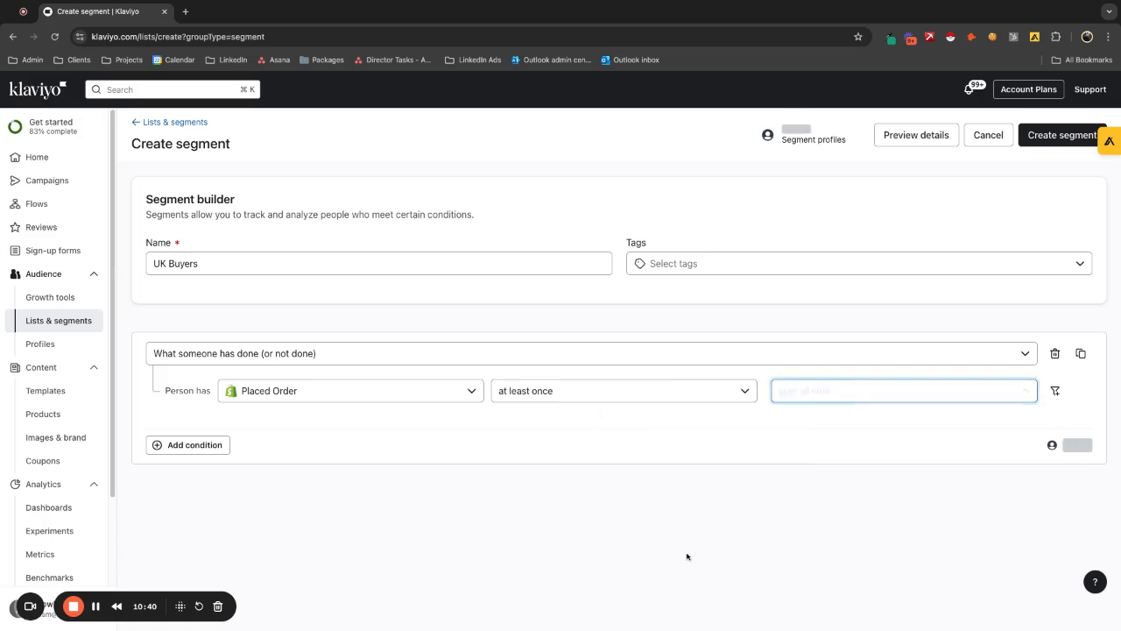
Add an AND condition group to UK Buyers with the property Country equal to United Kingdom.
left_click(222, 453)
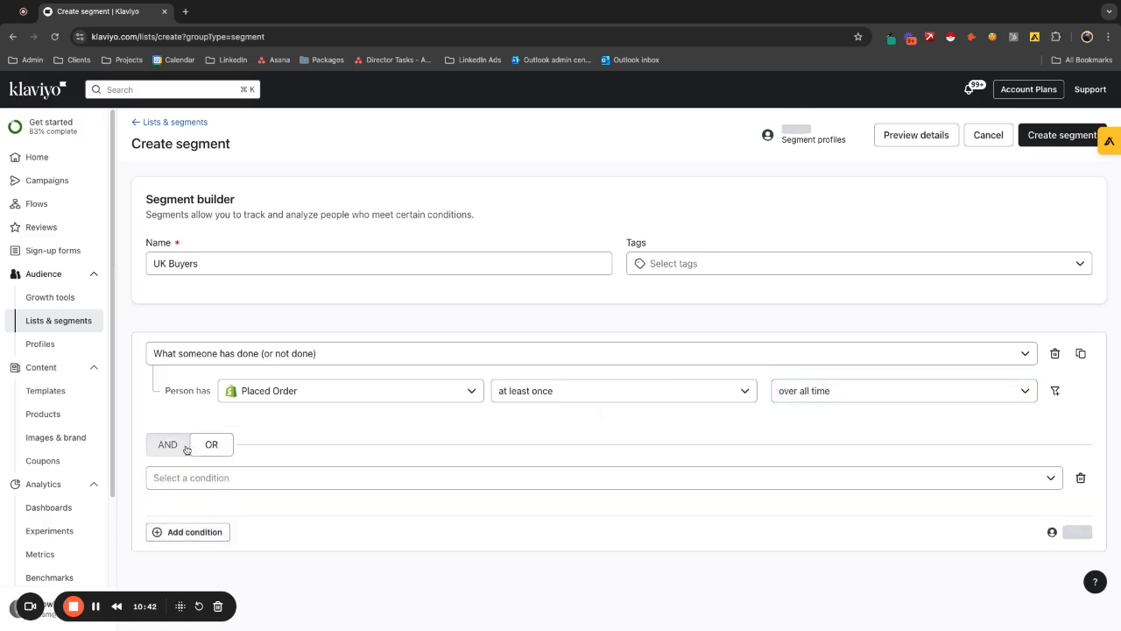
left_click(203, 519)
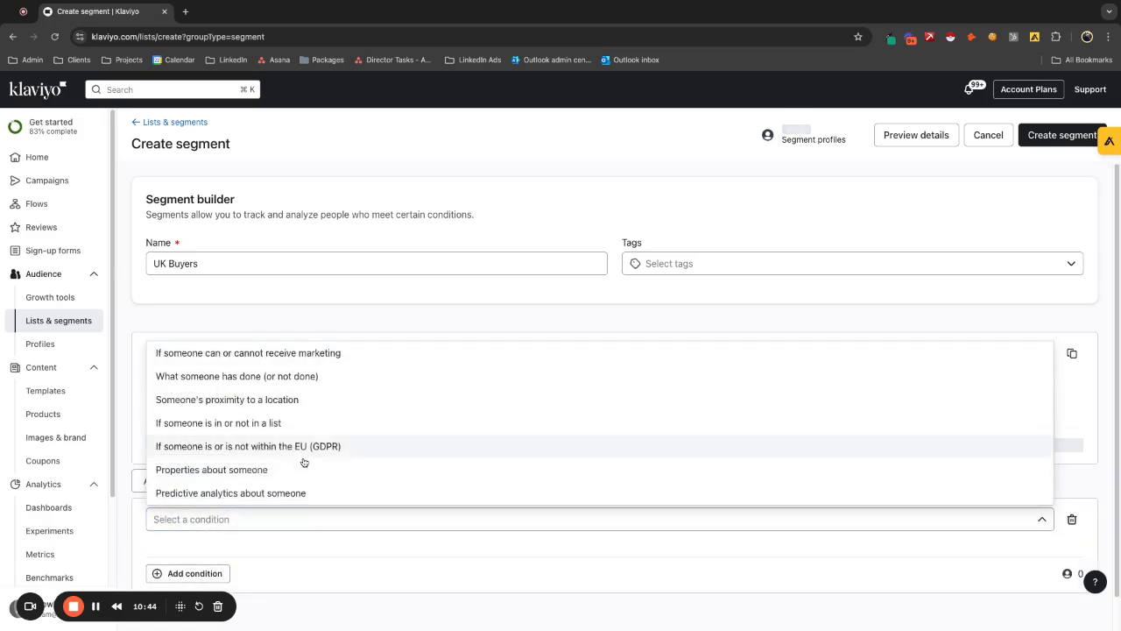
left_click(246, 469)
scroll(248, 469, "down", 1)
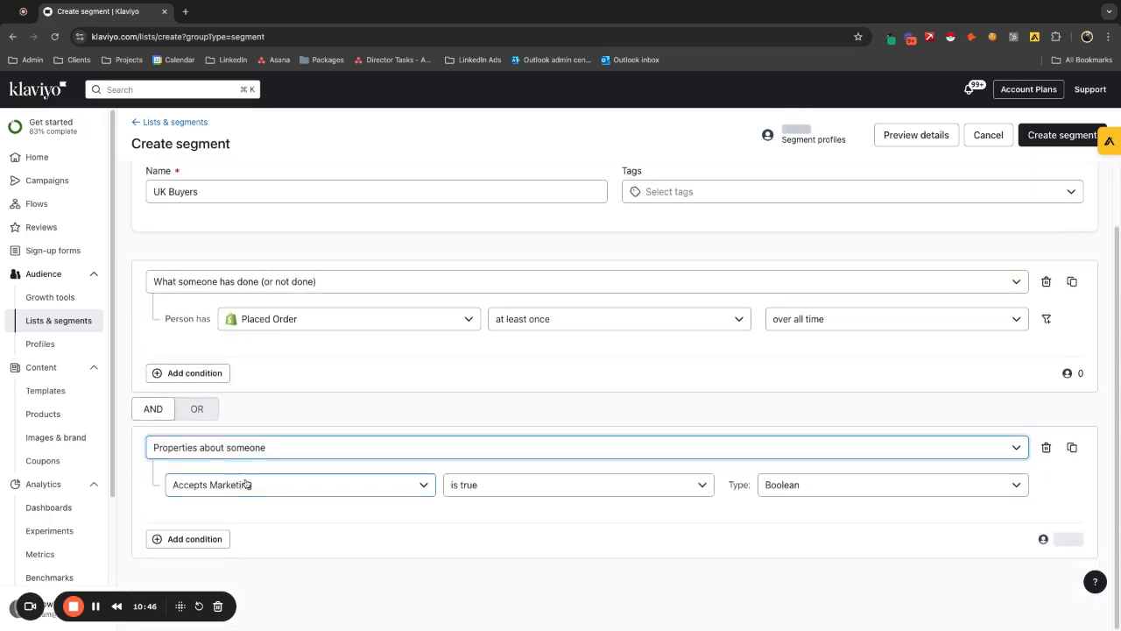
left_click(246, 484)
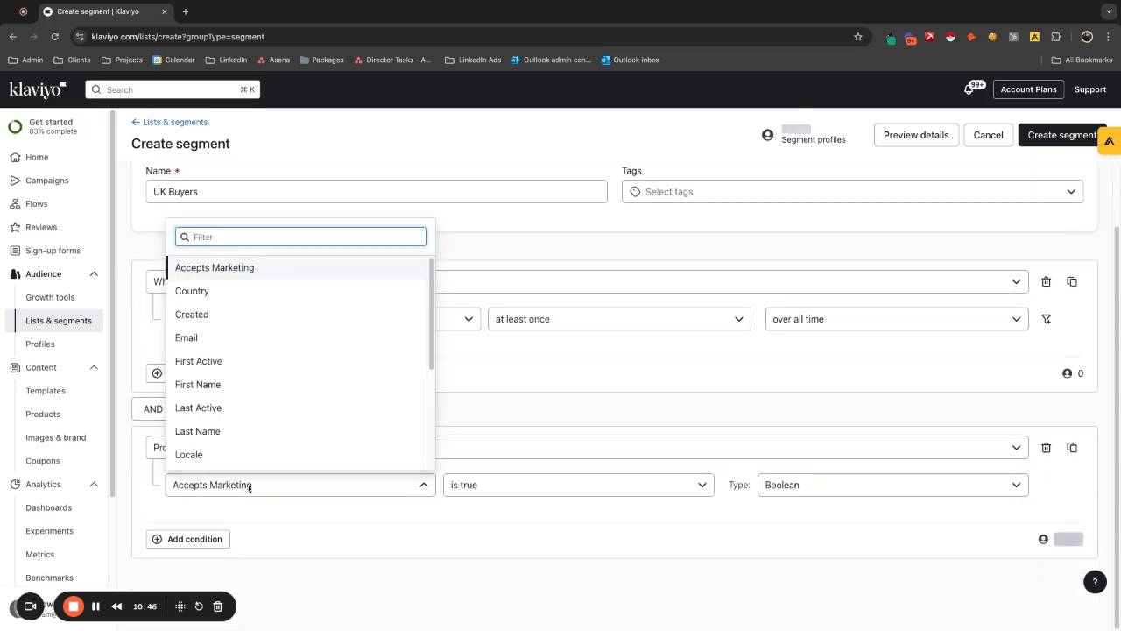
left_click(226, 293)
left_click(608, 486)
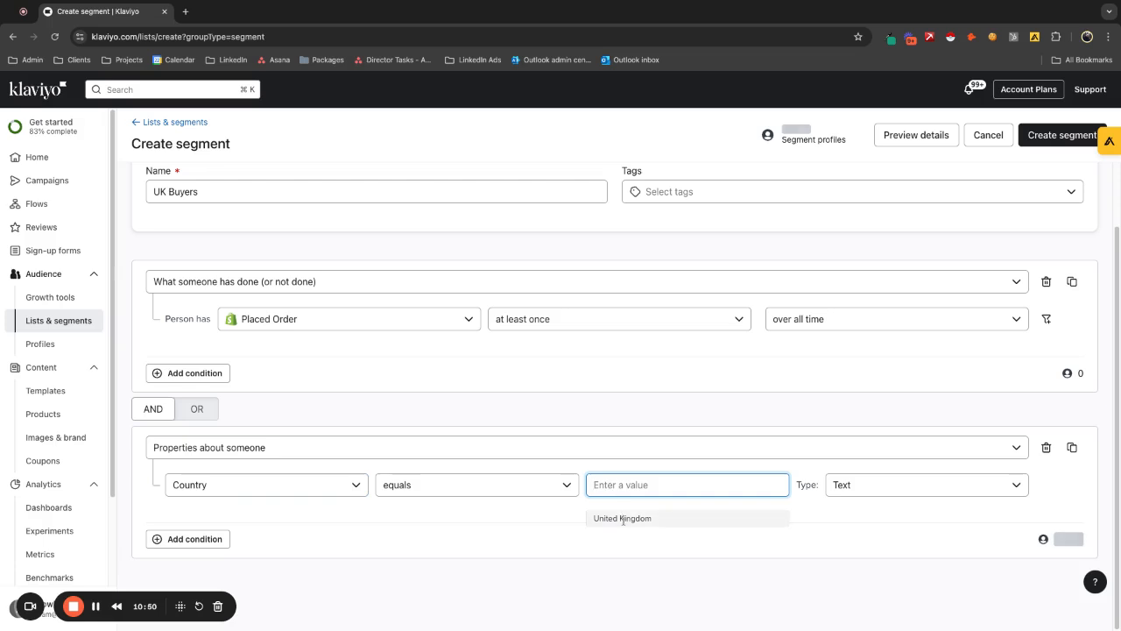
left_click(623, 518)
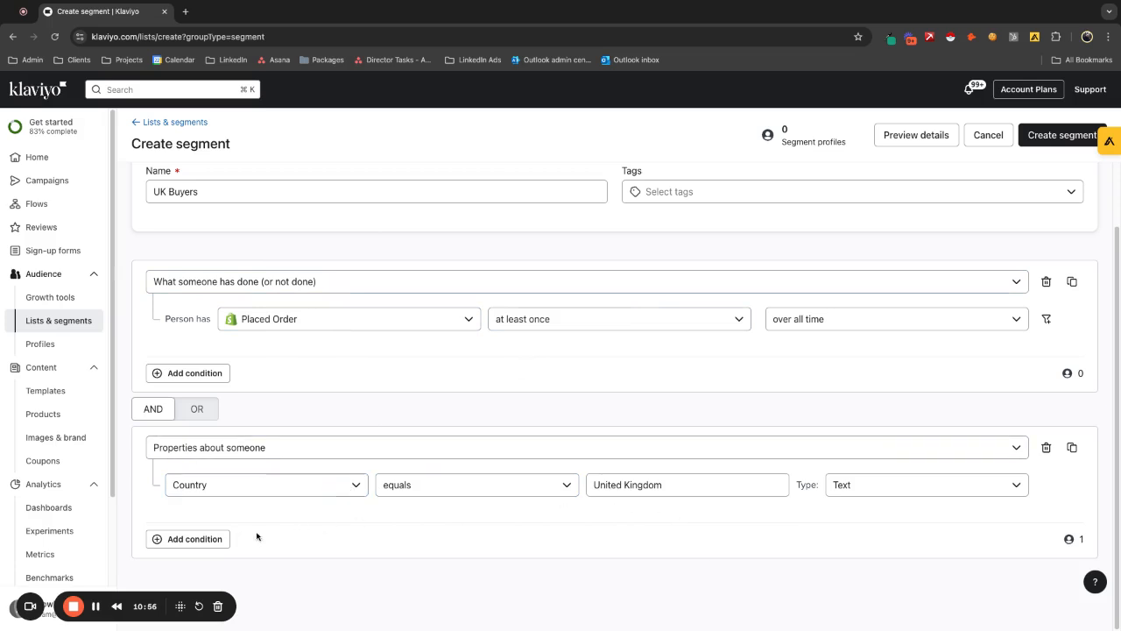
Add an AND condition group to UK Buyers requiring that the person can receive email marketing.
left_click(202, 539)
scroll(224, 522, "down", 1)
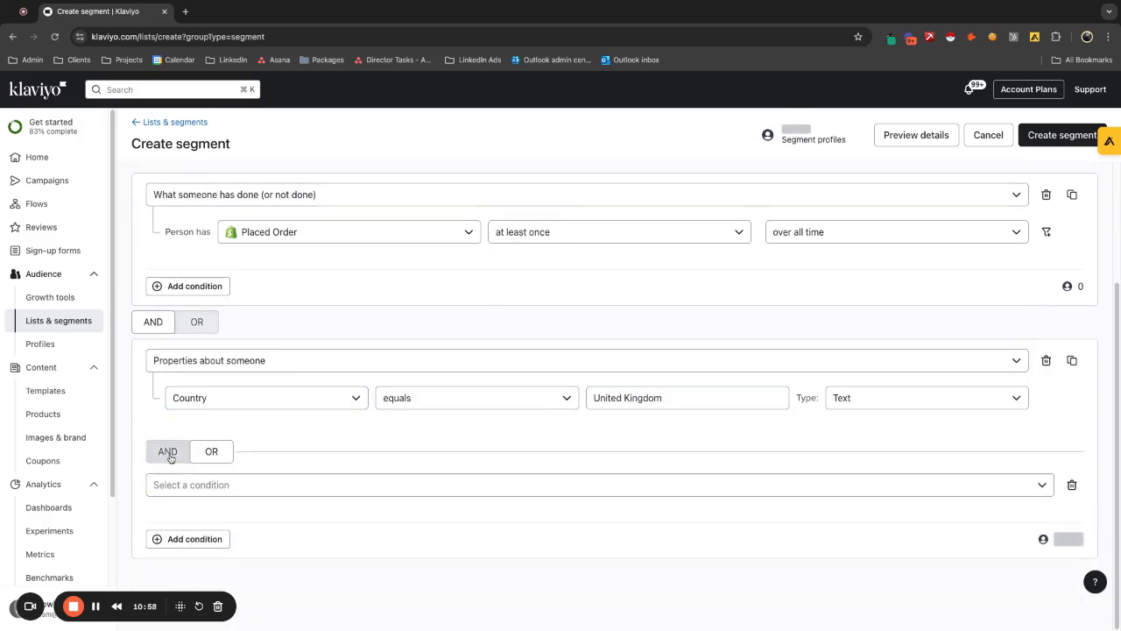
left_click(169, 452)
left_click(226, 525)
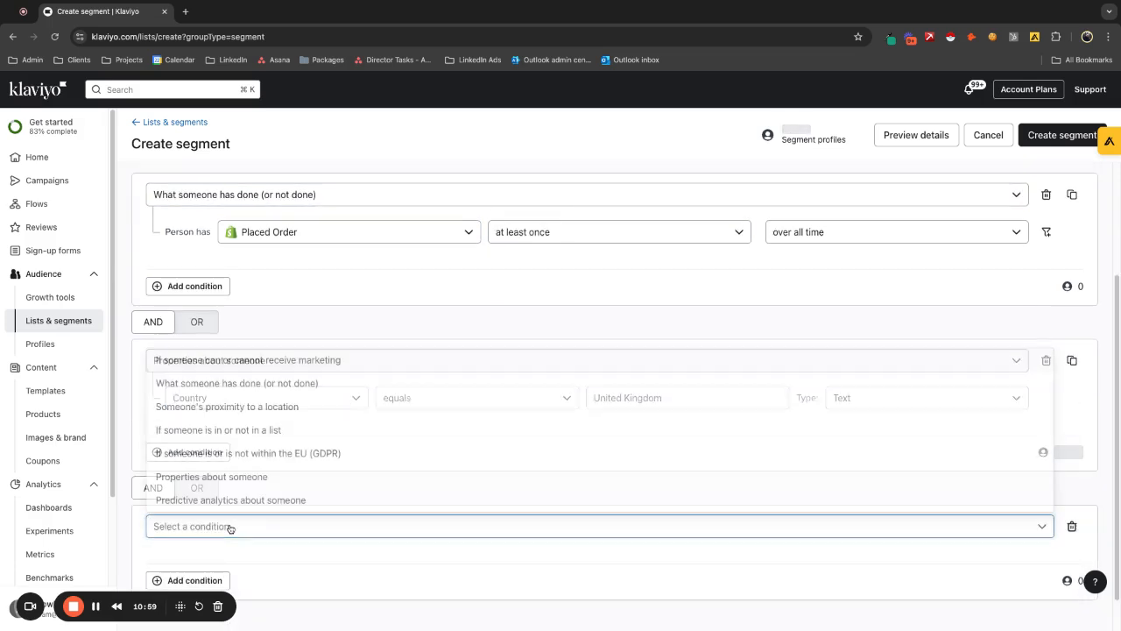
left_click(248, 360)
scroll(692, 464, "down", 1)
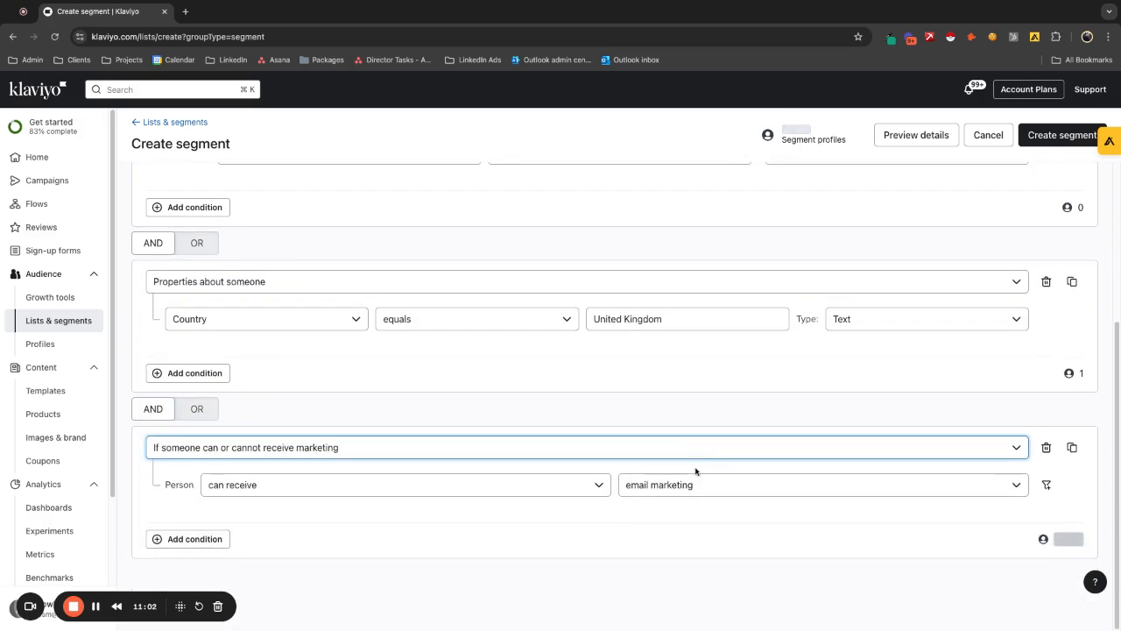
Create the UK Buyers segment and review the full list of segments.
scroll(838, 340, "up", 3)
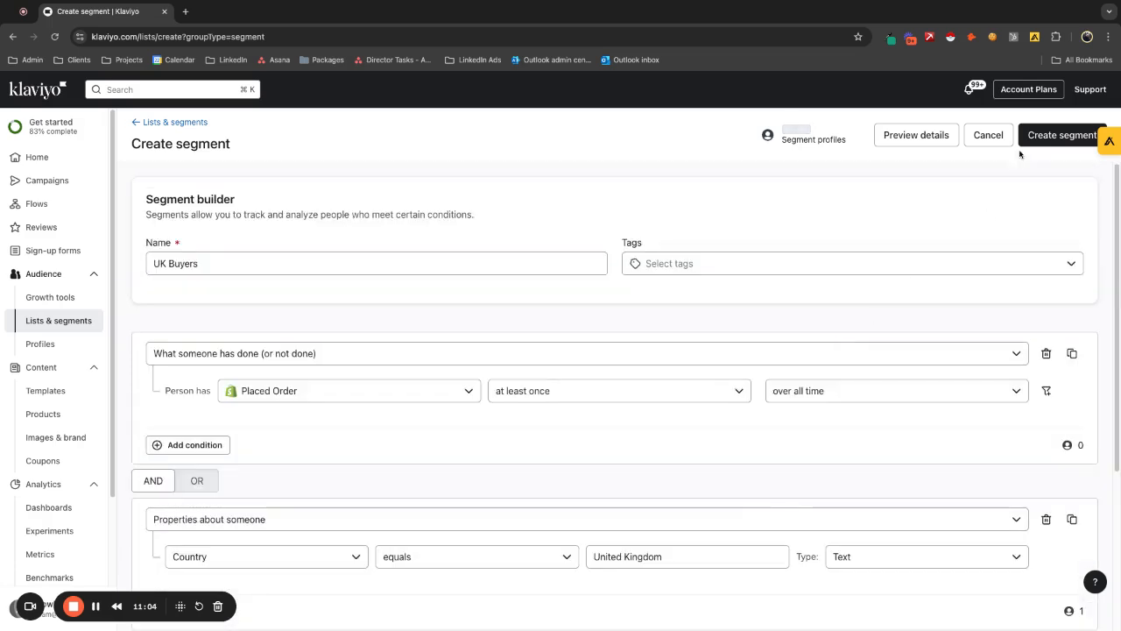
key("Return")
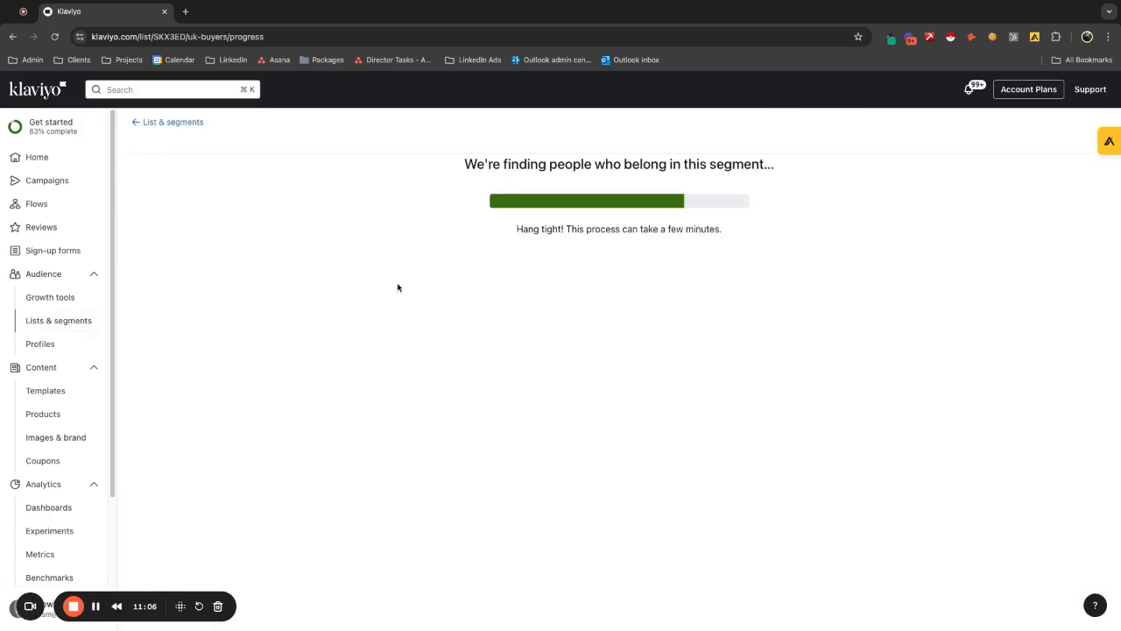
left_click(50, 321)
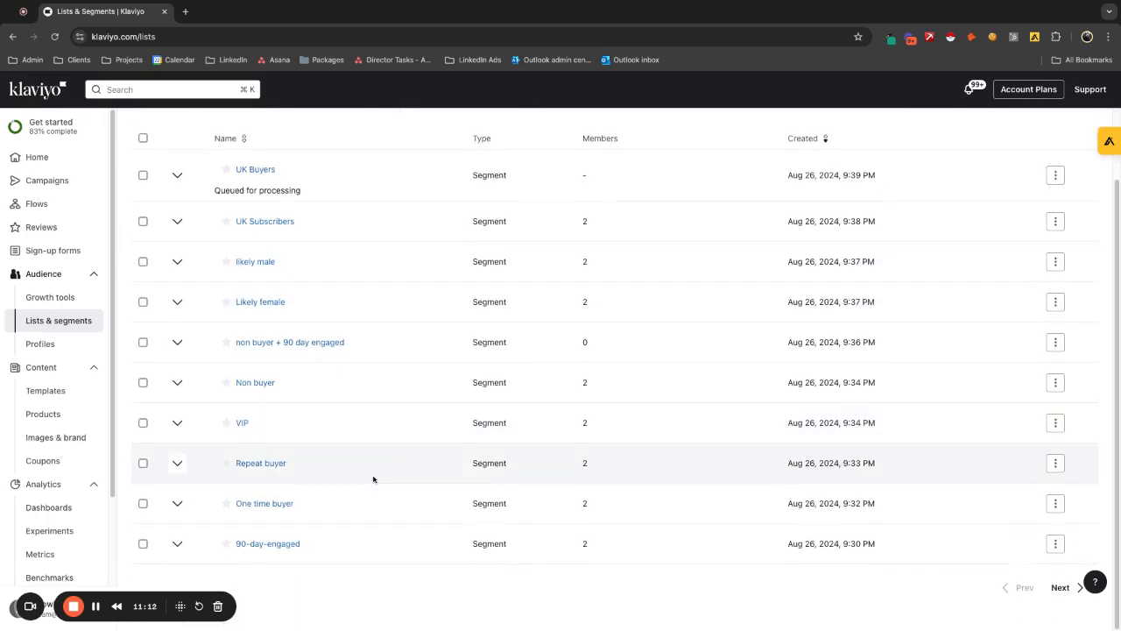
scroll(346, 539, "down", 1)
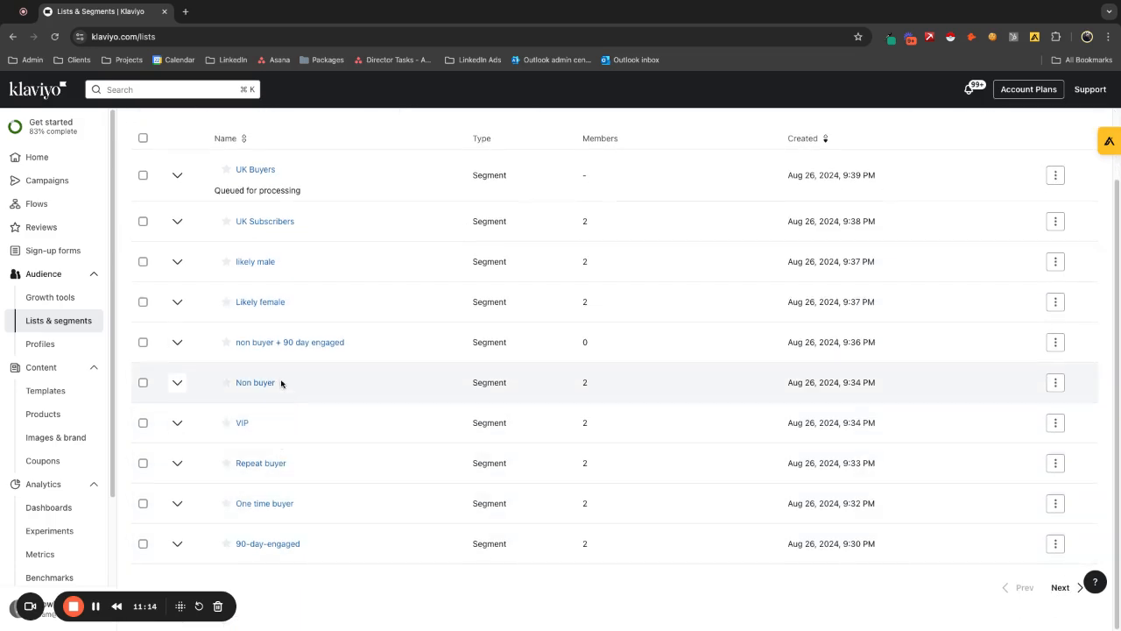
scroll(286, 352, "up", 1)
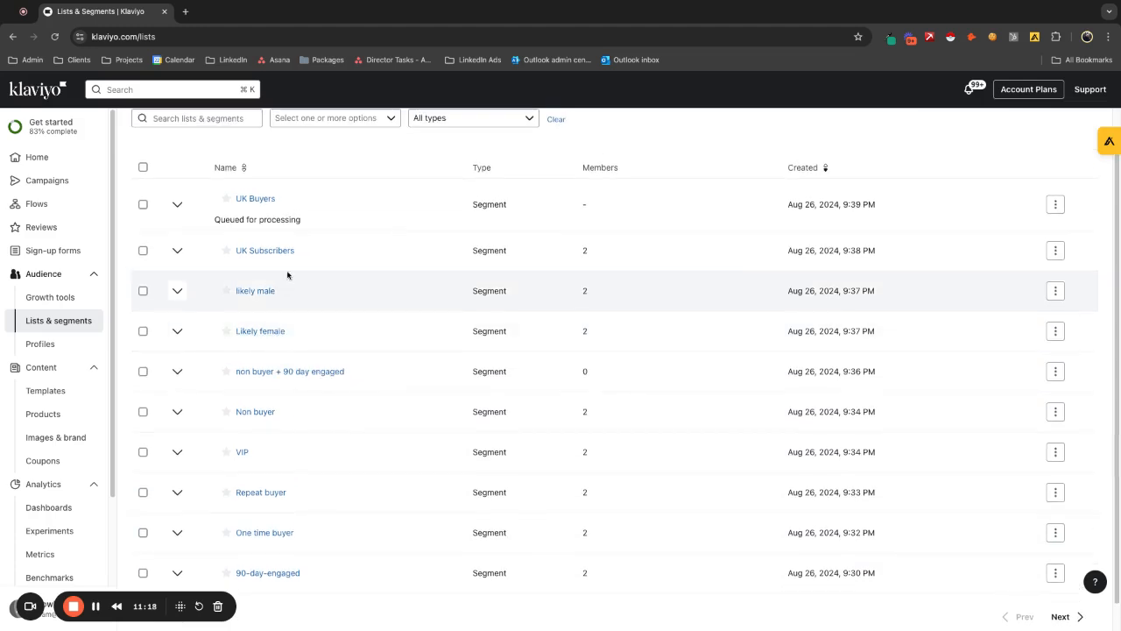
scroll(357, 223, "up", 2)
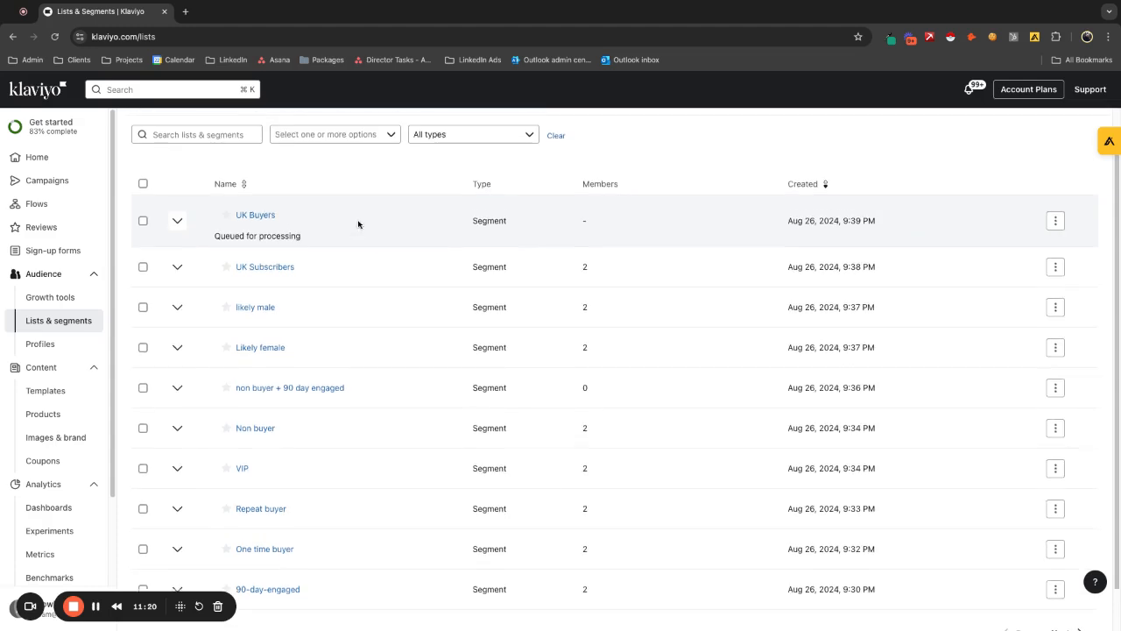
Start a new segment with a "Properties about someone" condition and browse the properties available for it.
left_click(1056, 130)
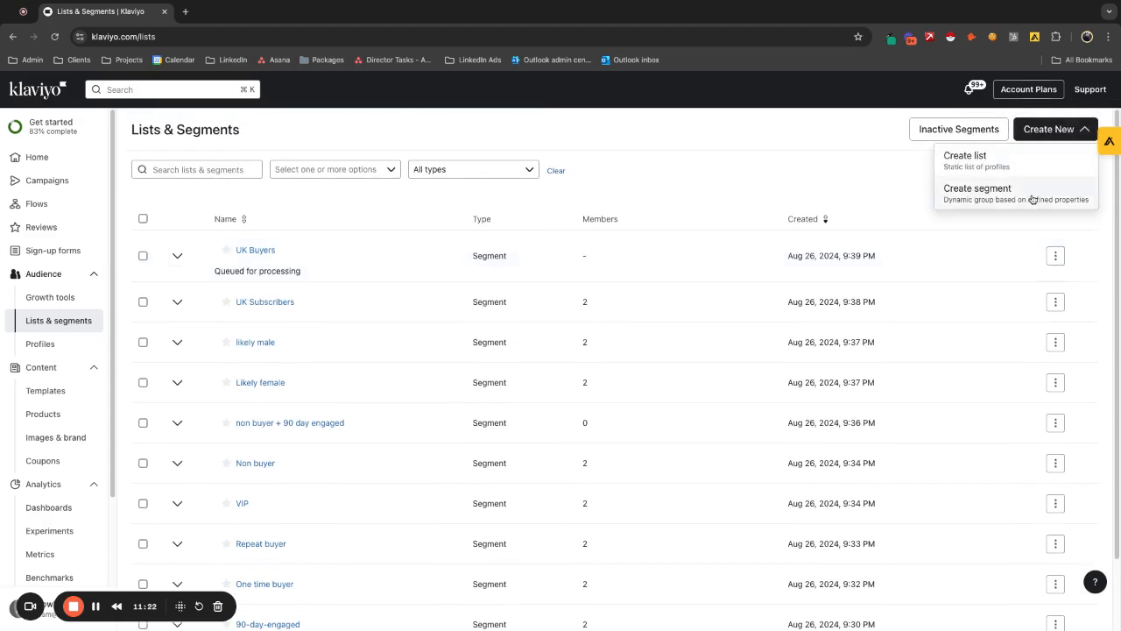
left_click(973, 194)
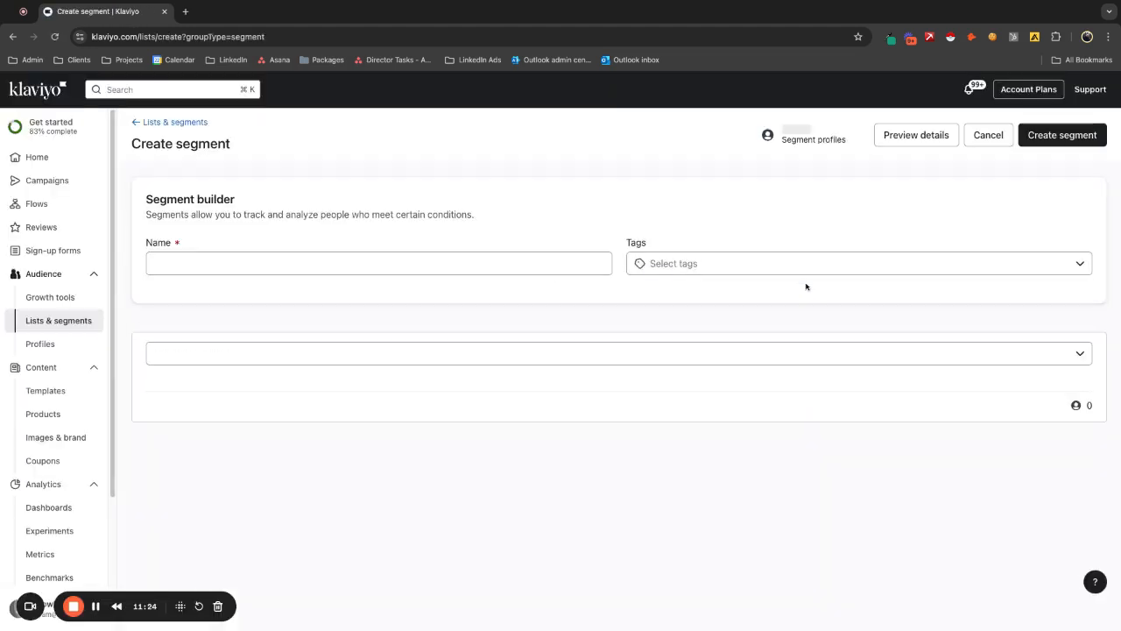
left_click(240, 354)
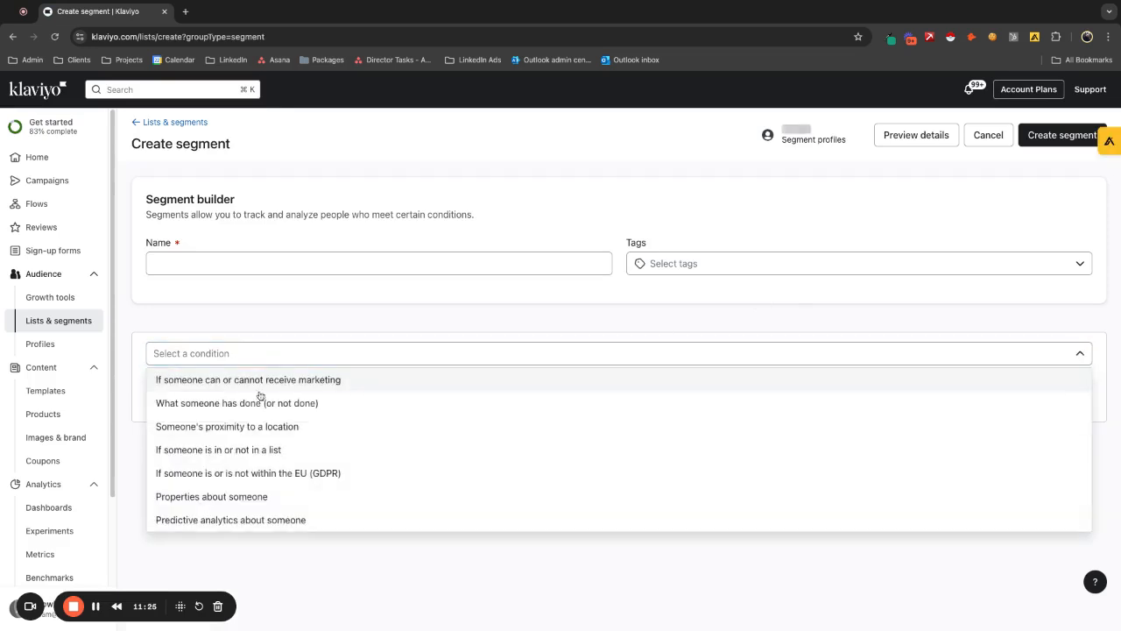
left_click(225, 497)
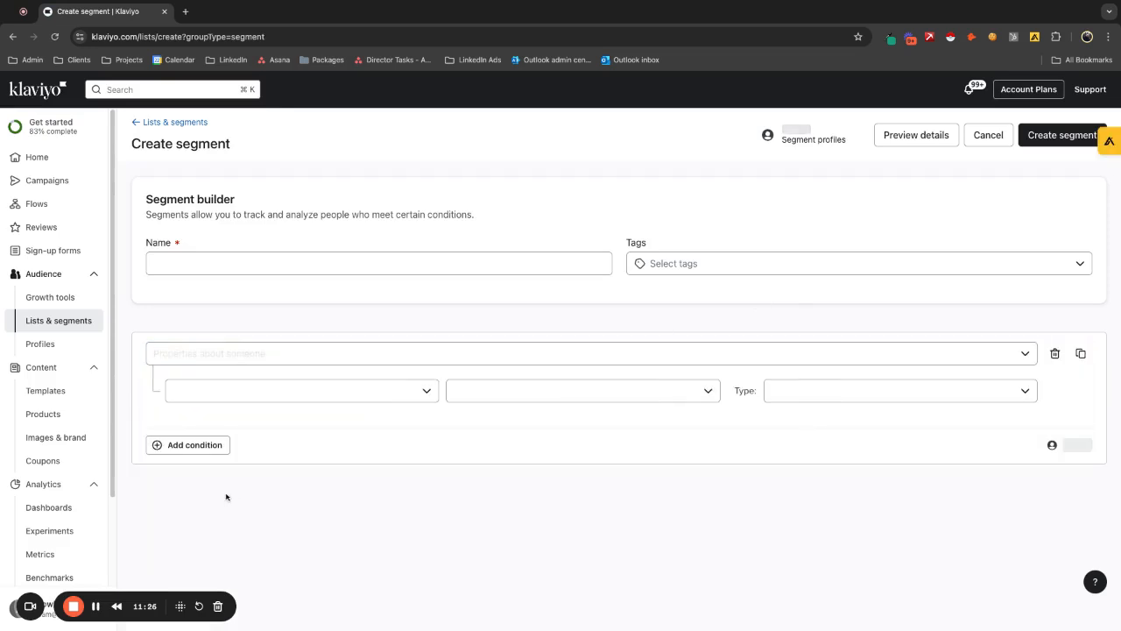
left_click(326, 396)
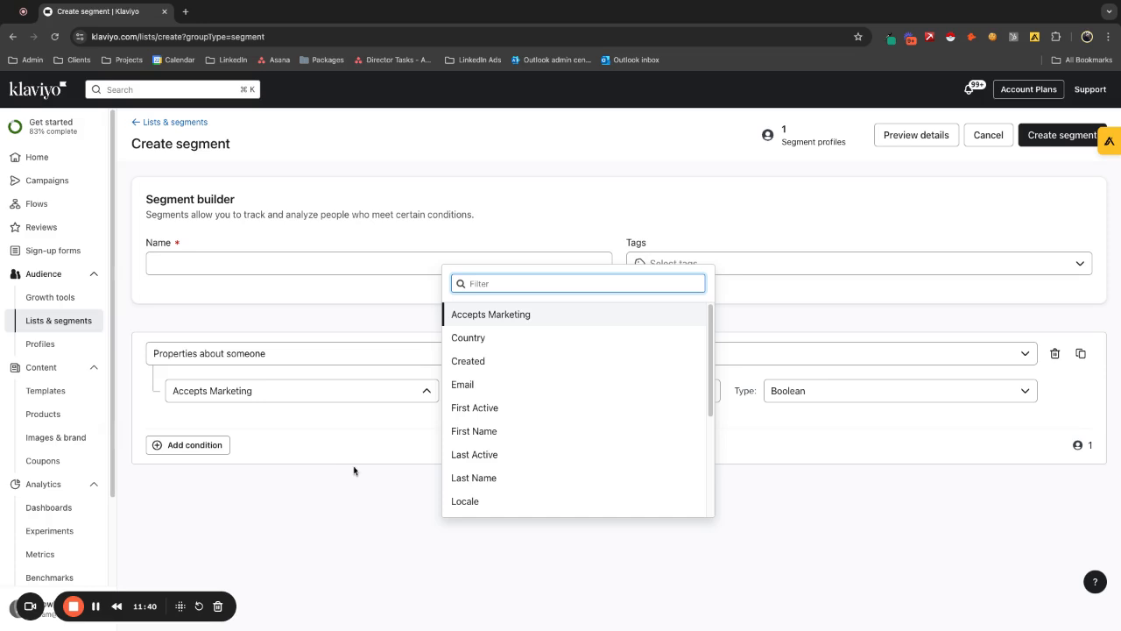
scroll(539, 457, "down", 3)
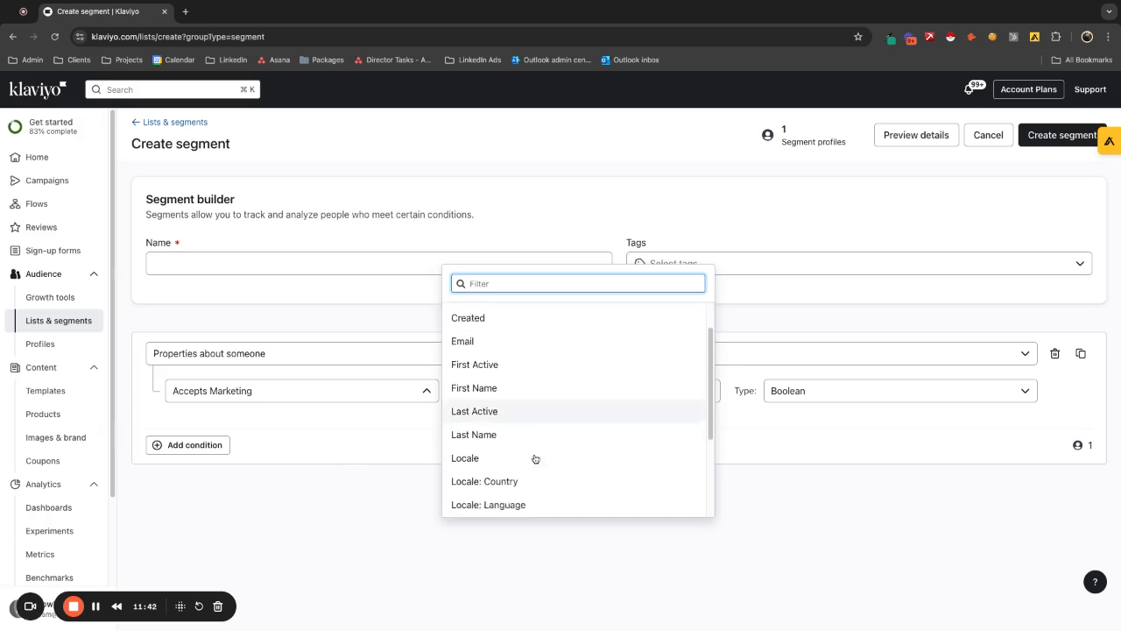
scroll(545, 456, "down", 2)
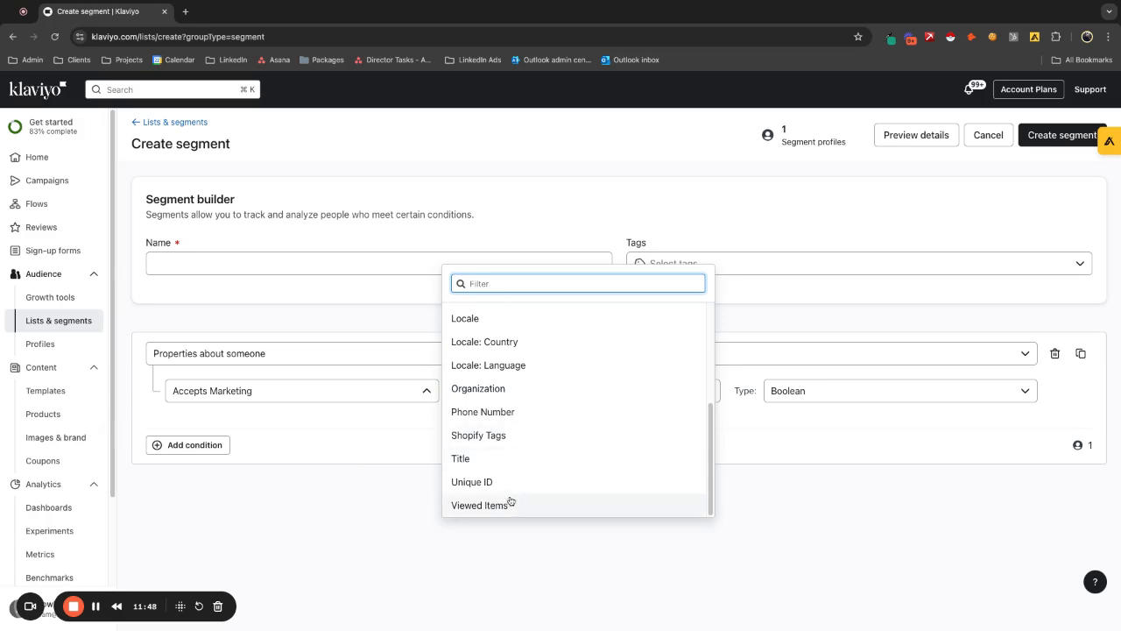
scroll(530, 377, "up", 3)
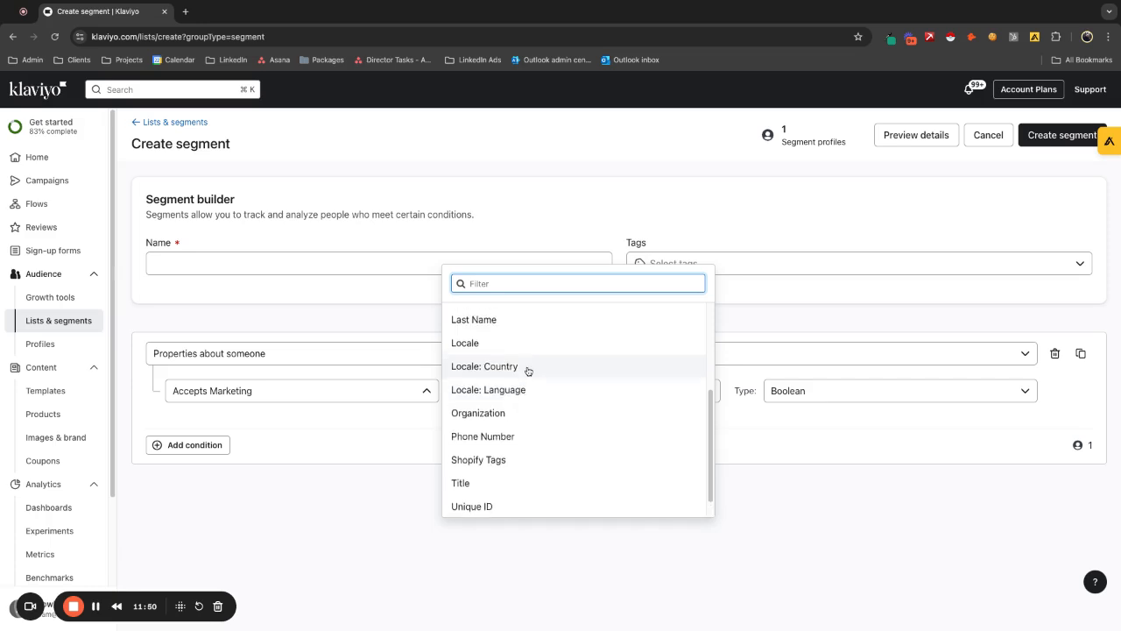
scroll(513, 403, "up", 3)
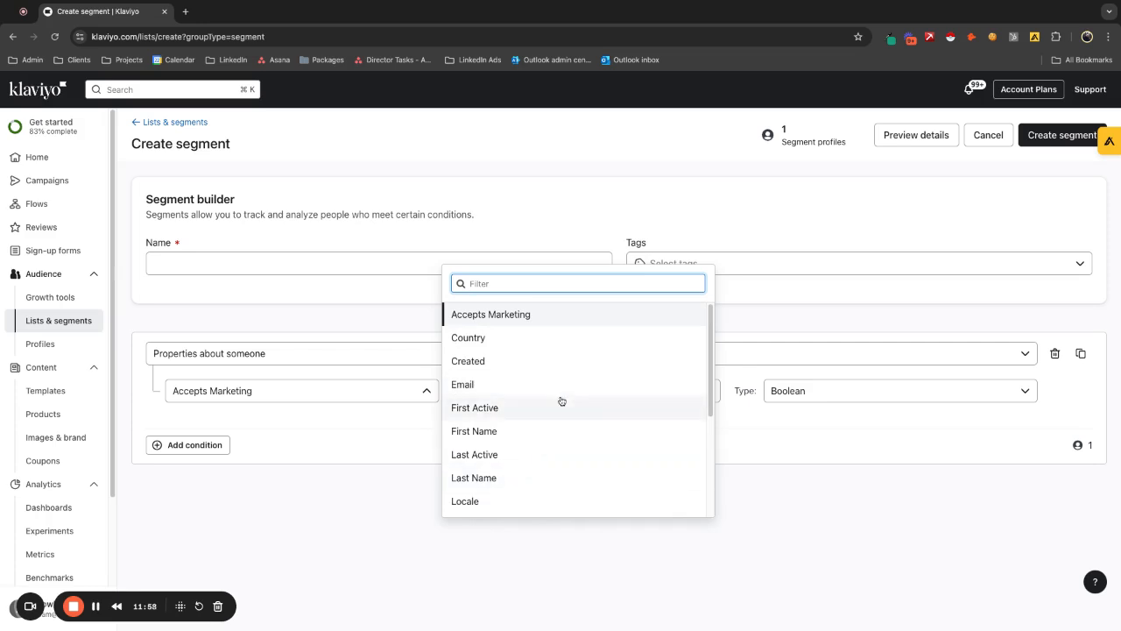
Check which predictions the "Predictive analytics about someone" condition offers, and return to the segment list without creating the segment.
left_click(328, 453)
left_click(302, 357)
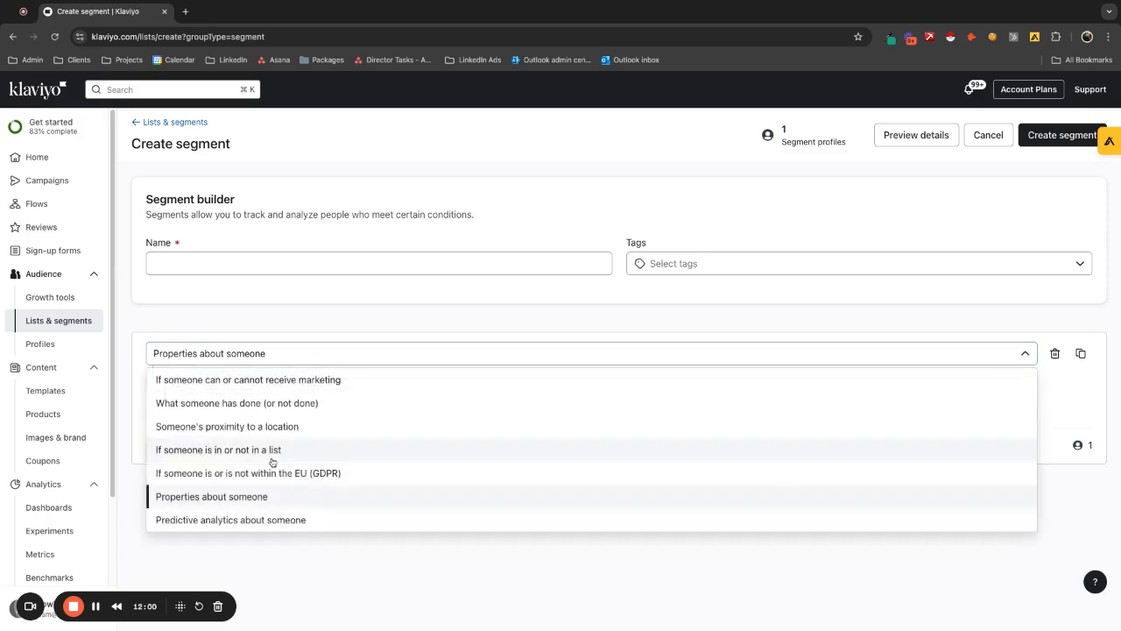
left_click(259, 521)
left_click(264, 391)
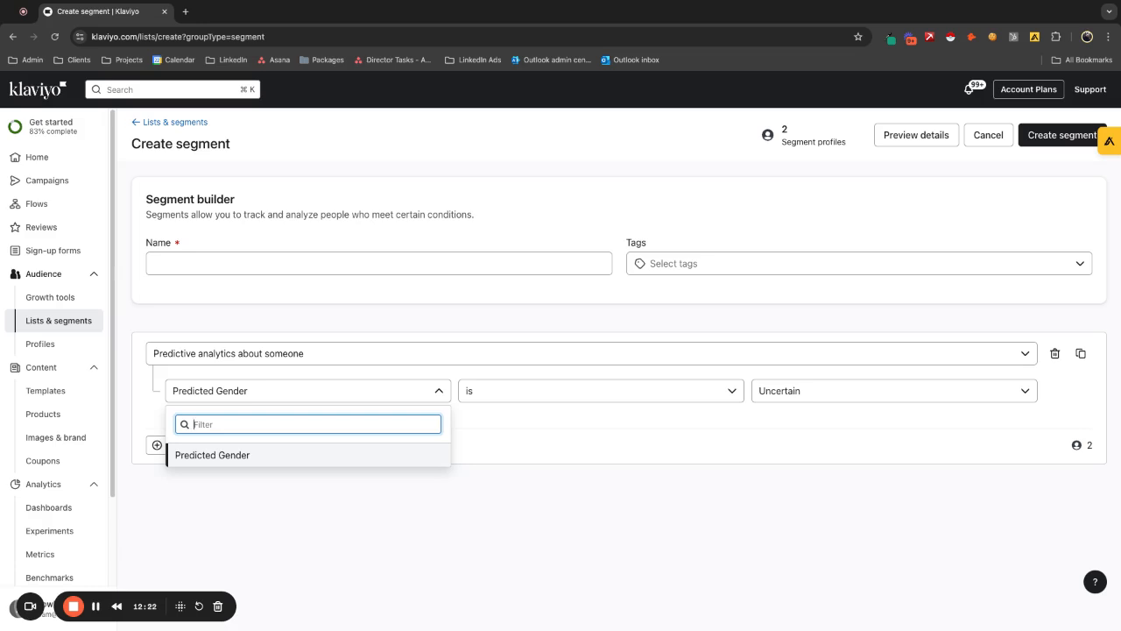
left_click(61, 323)
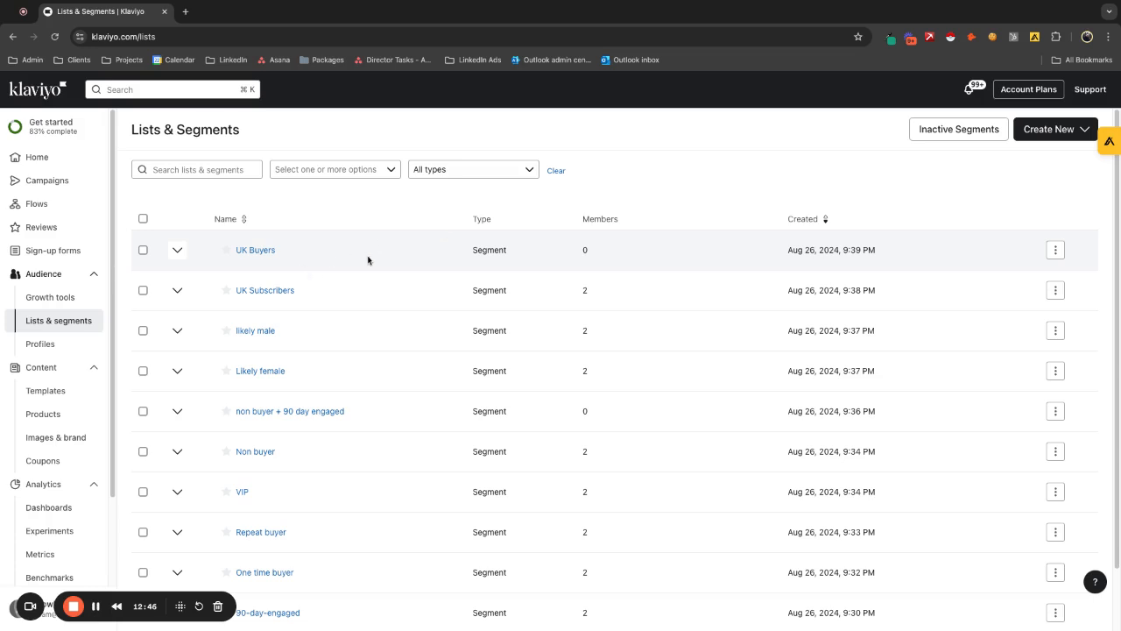
scroll(372, 368, "down", 2)
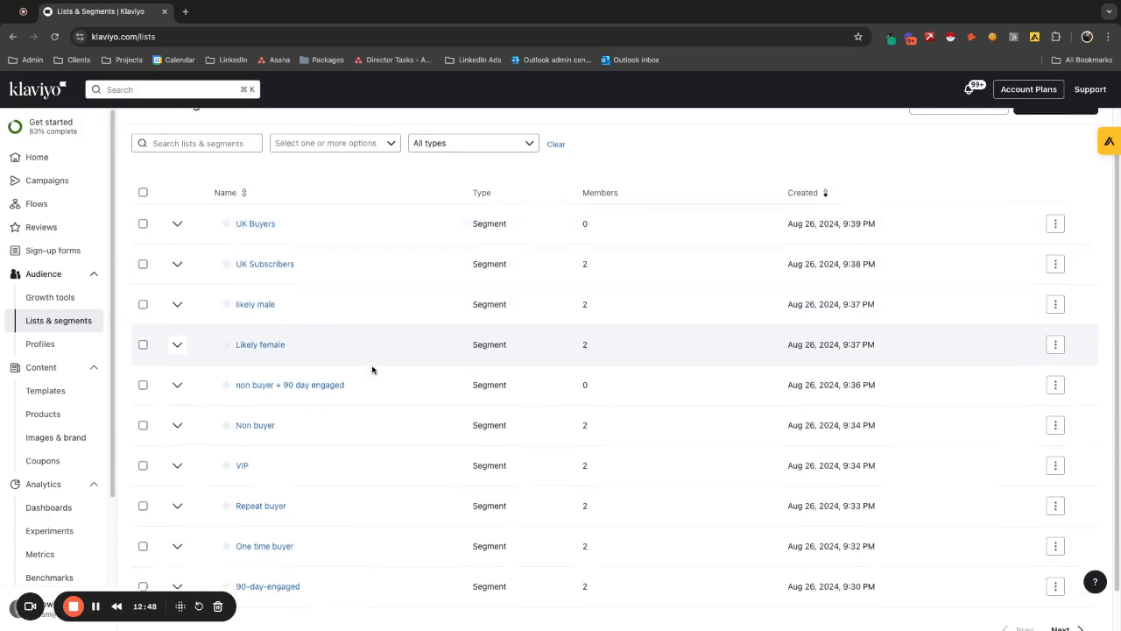